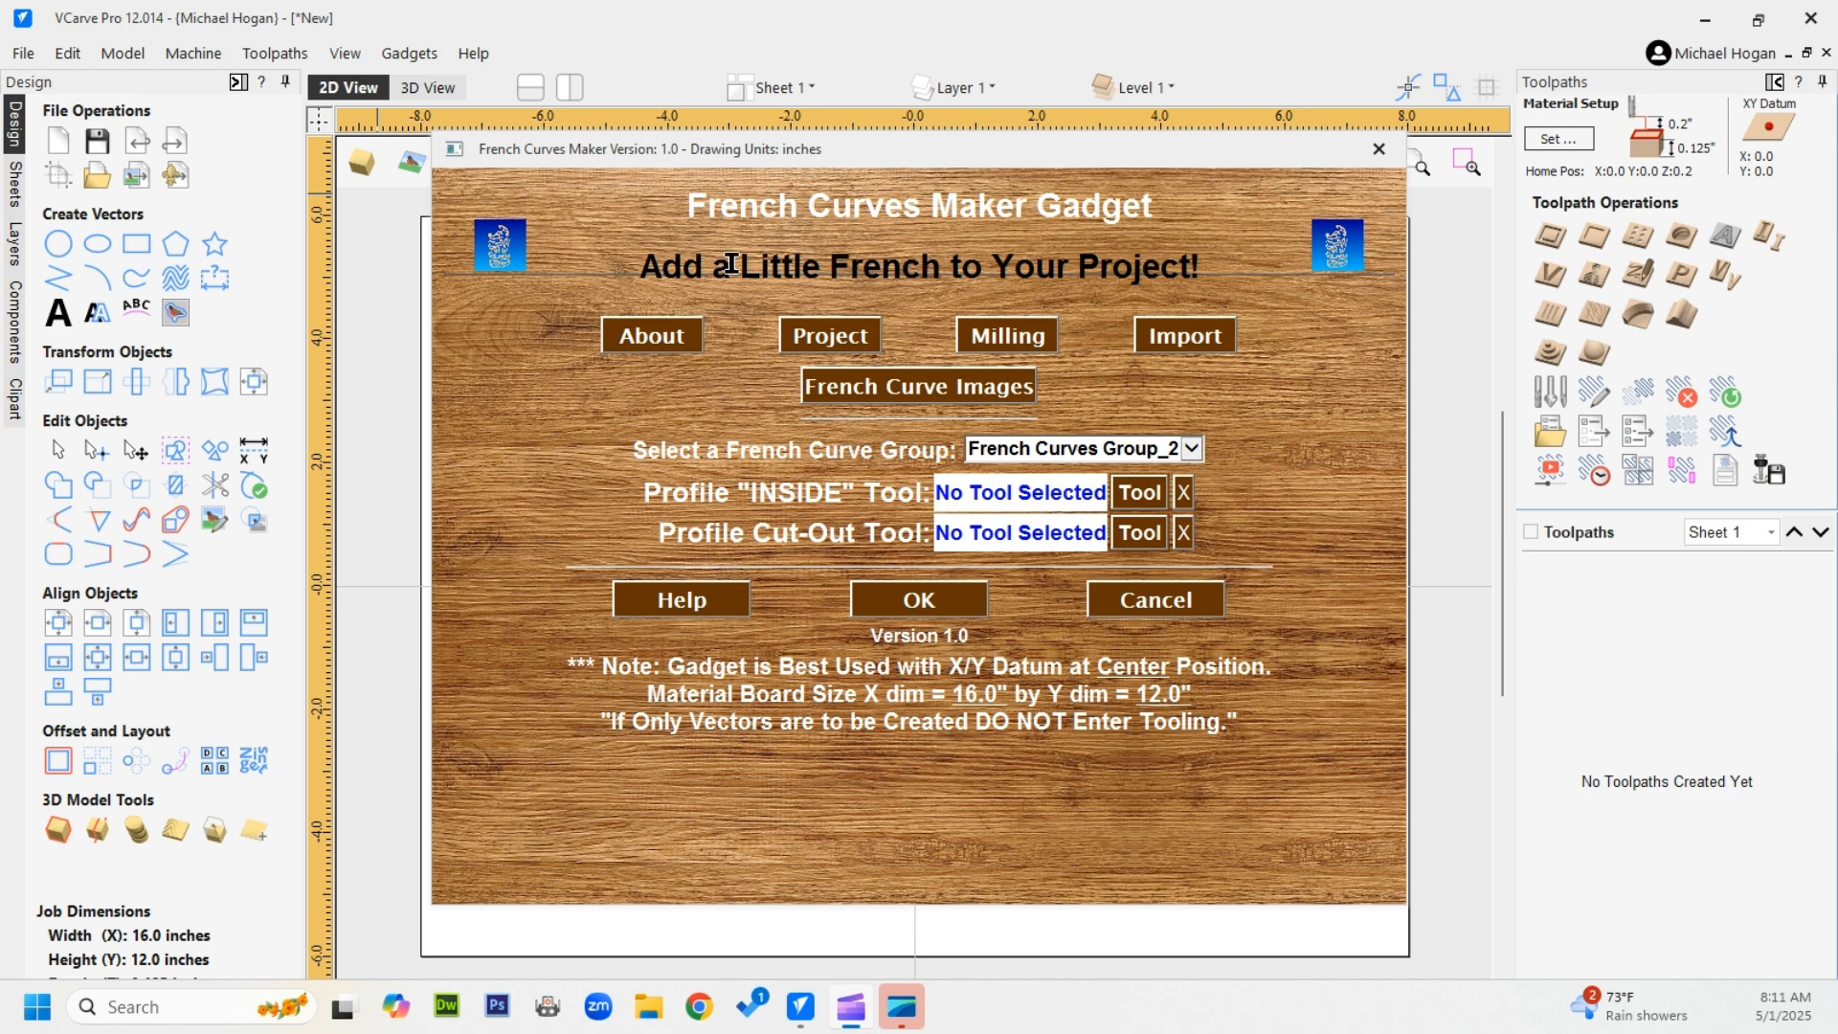
Review the gadget's About information, including its reset option and disclaimer, and close it without resetting
left_click(638, 346)
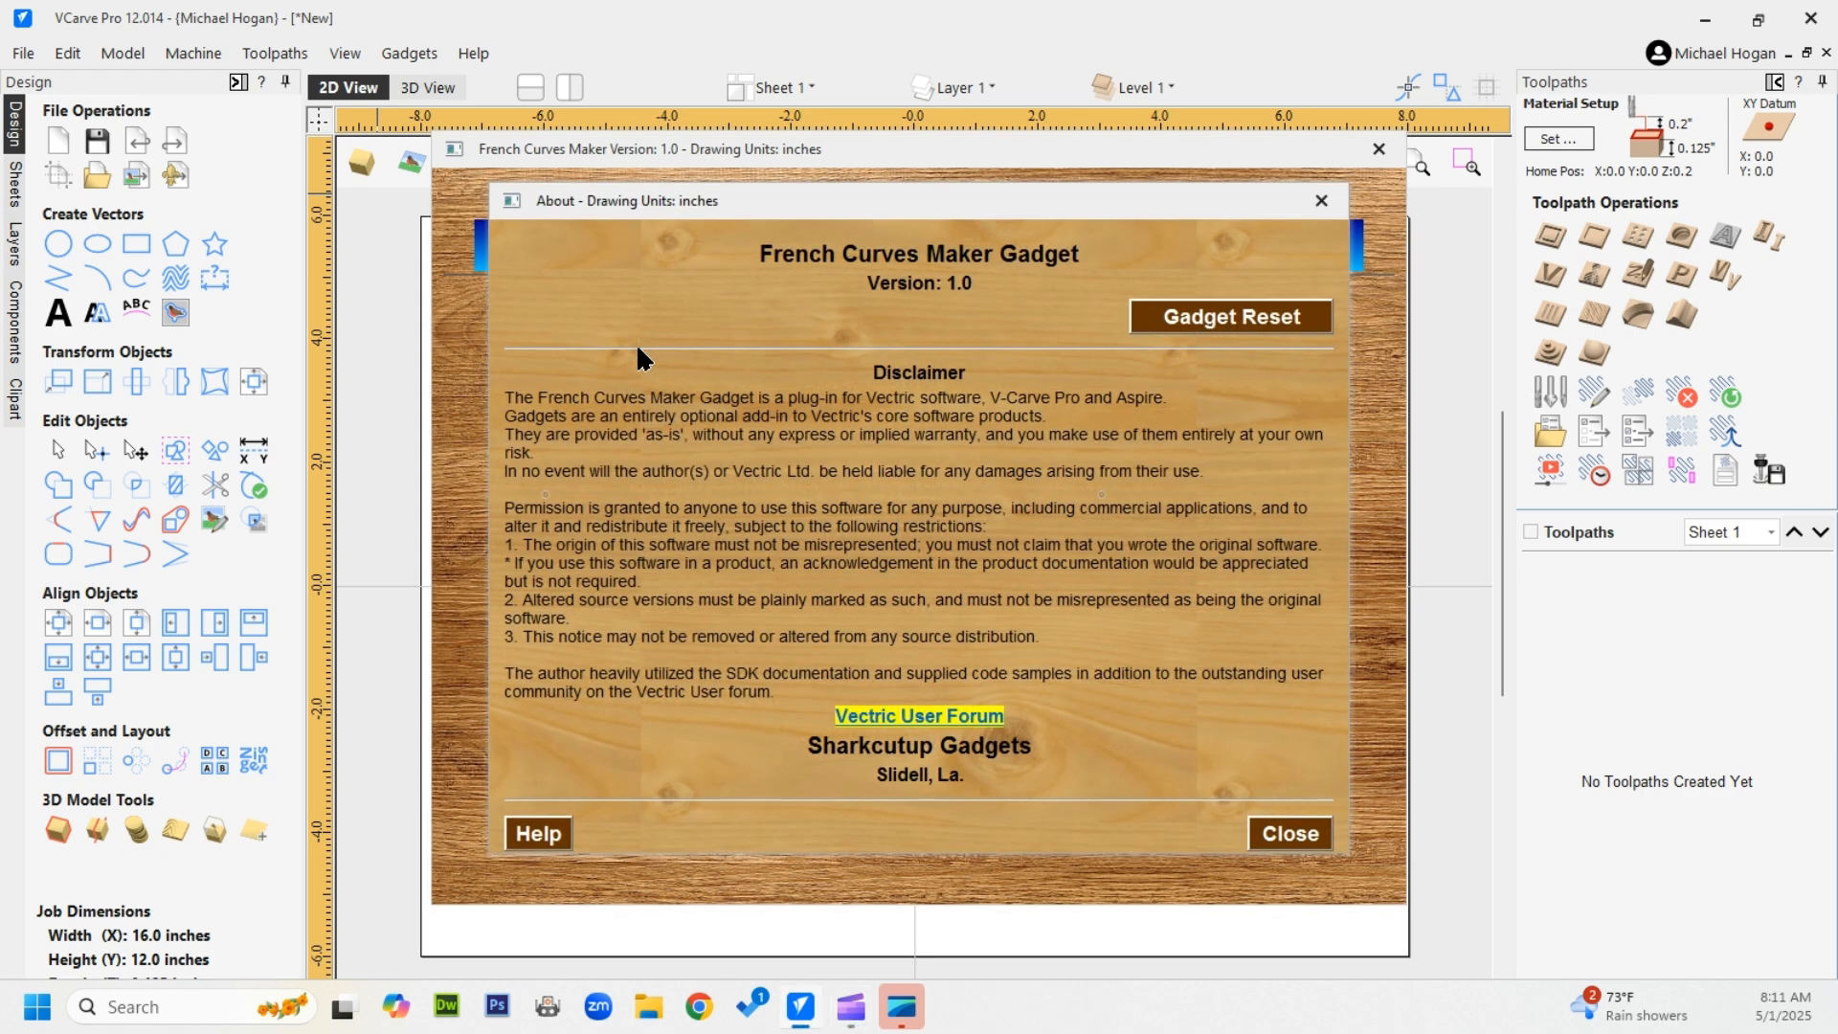
left_click(1198, 321)
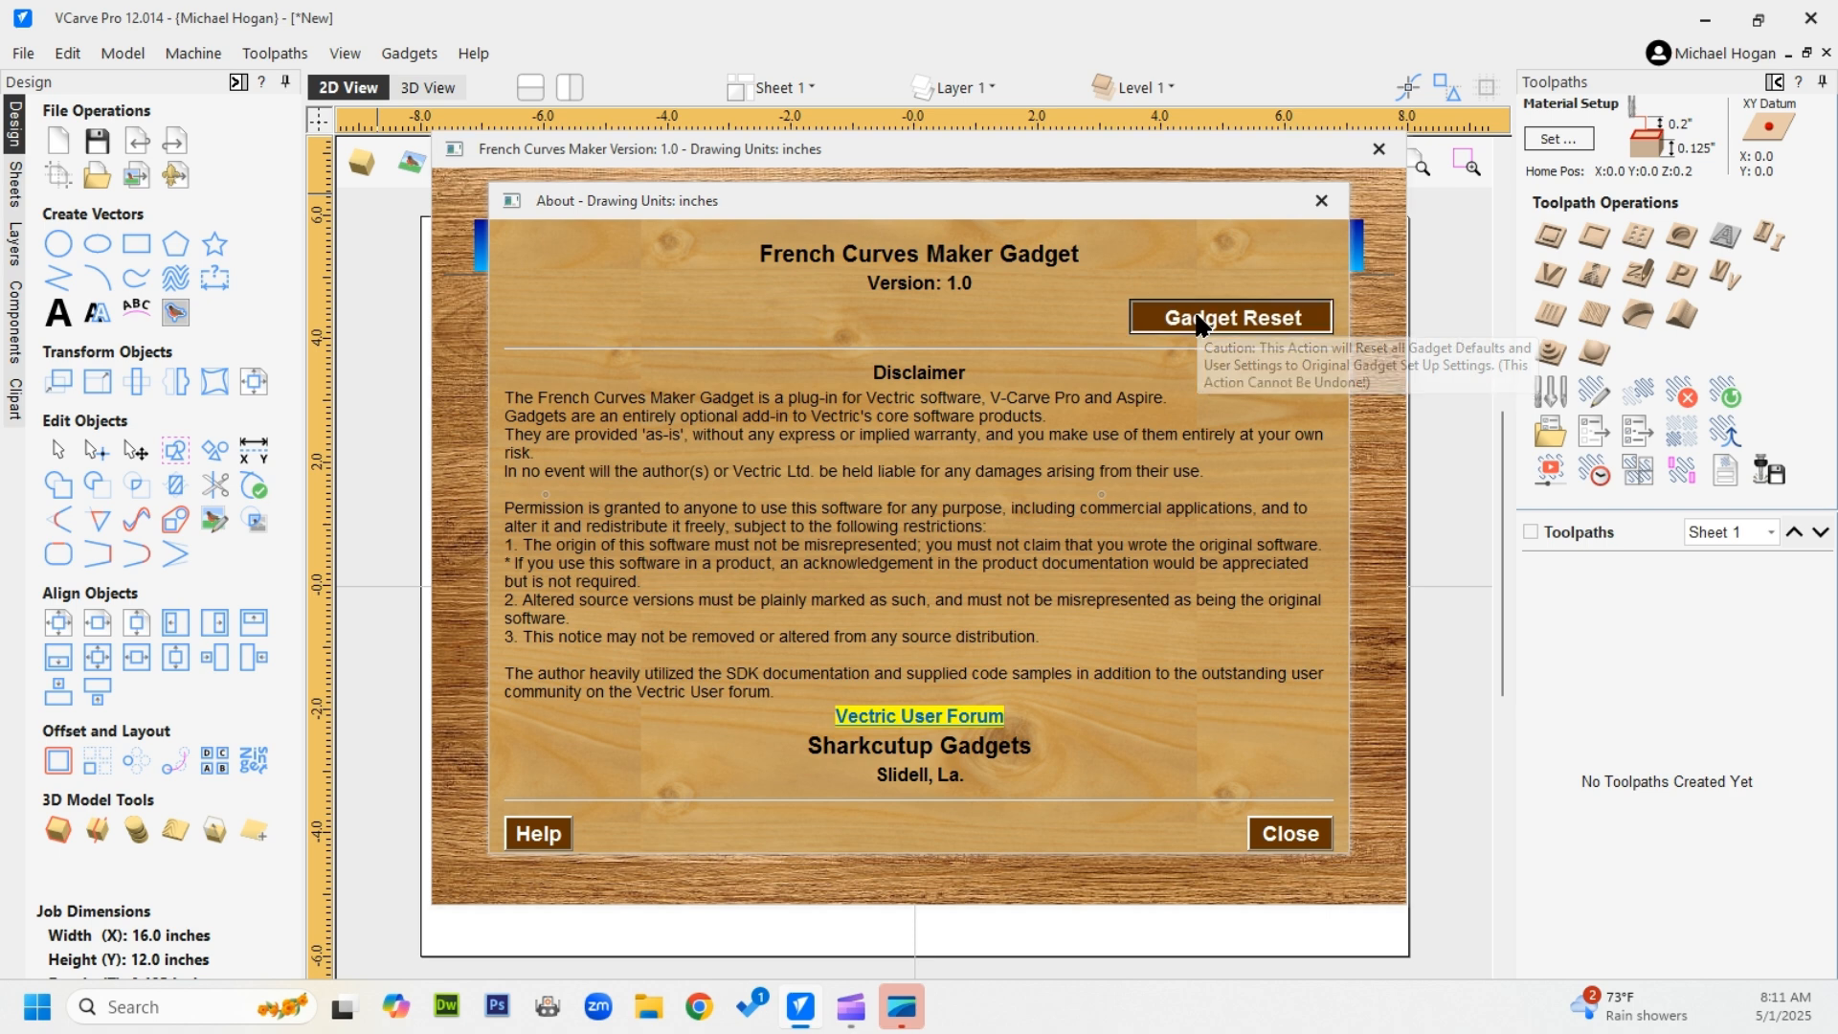
left_click(709, 606)
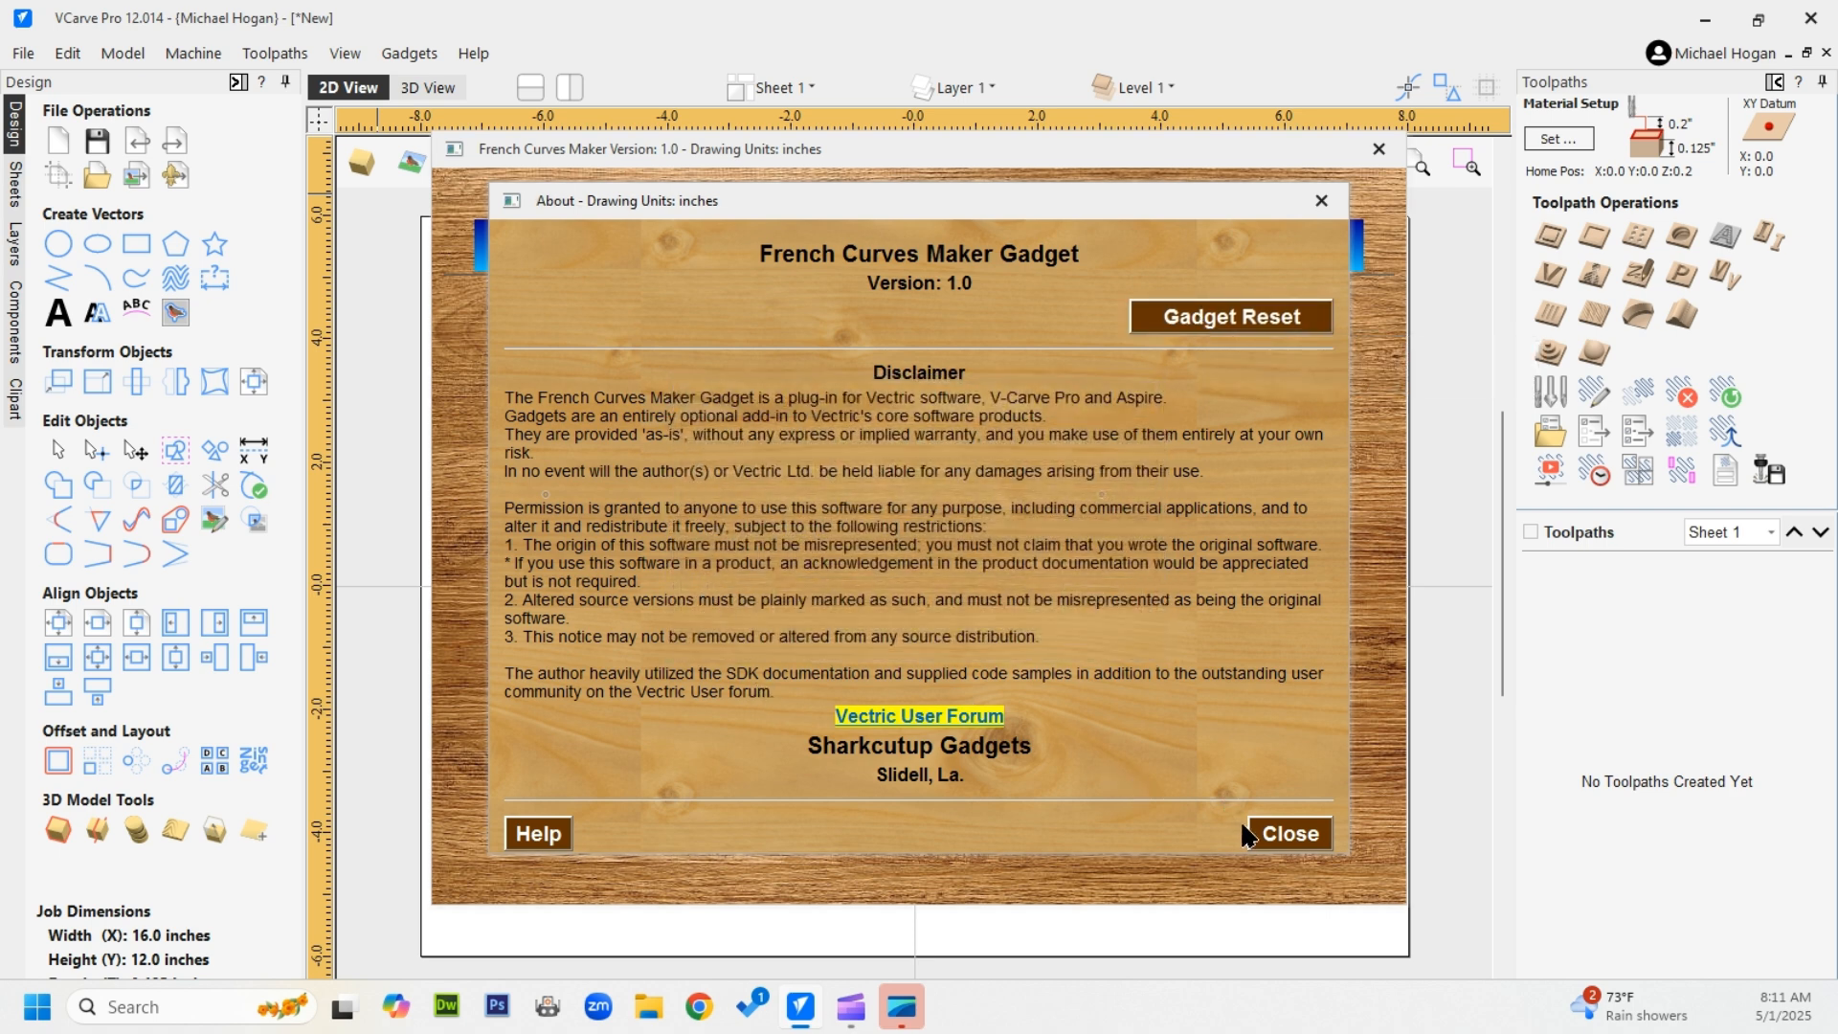
left_click(1265, 833)
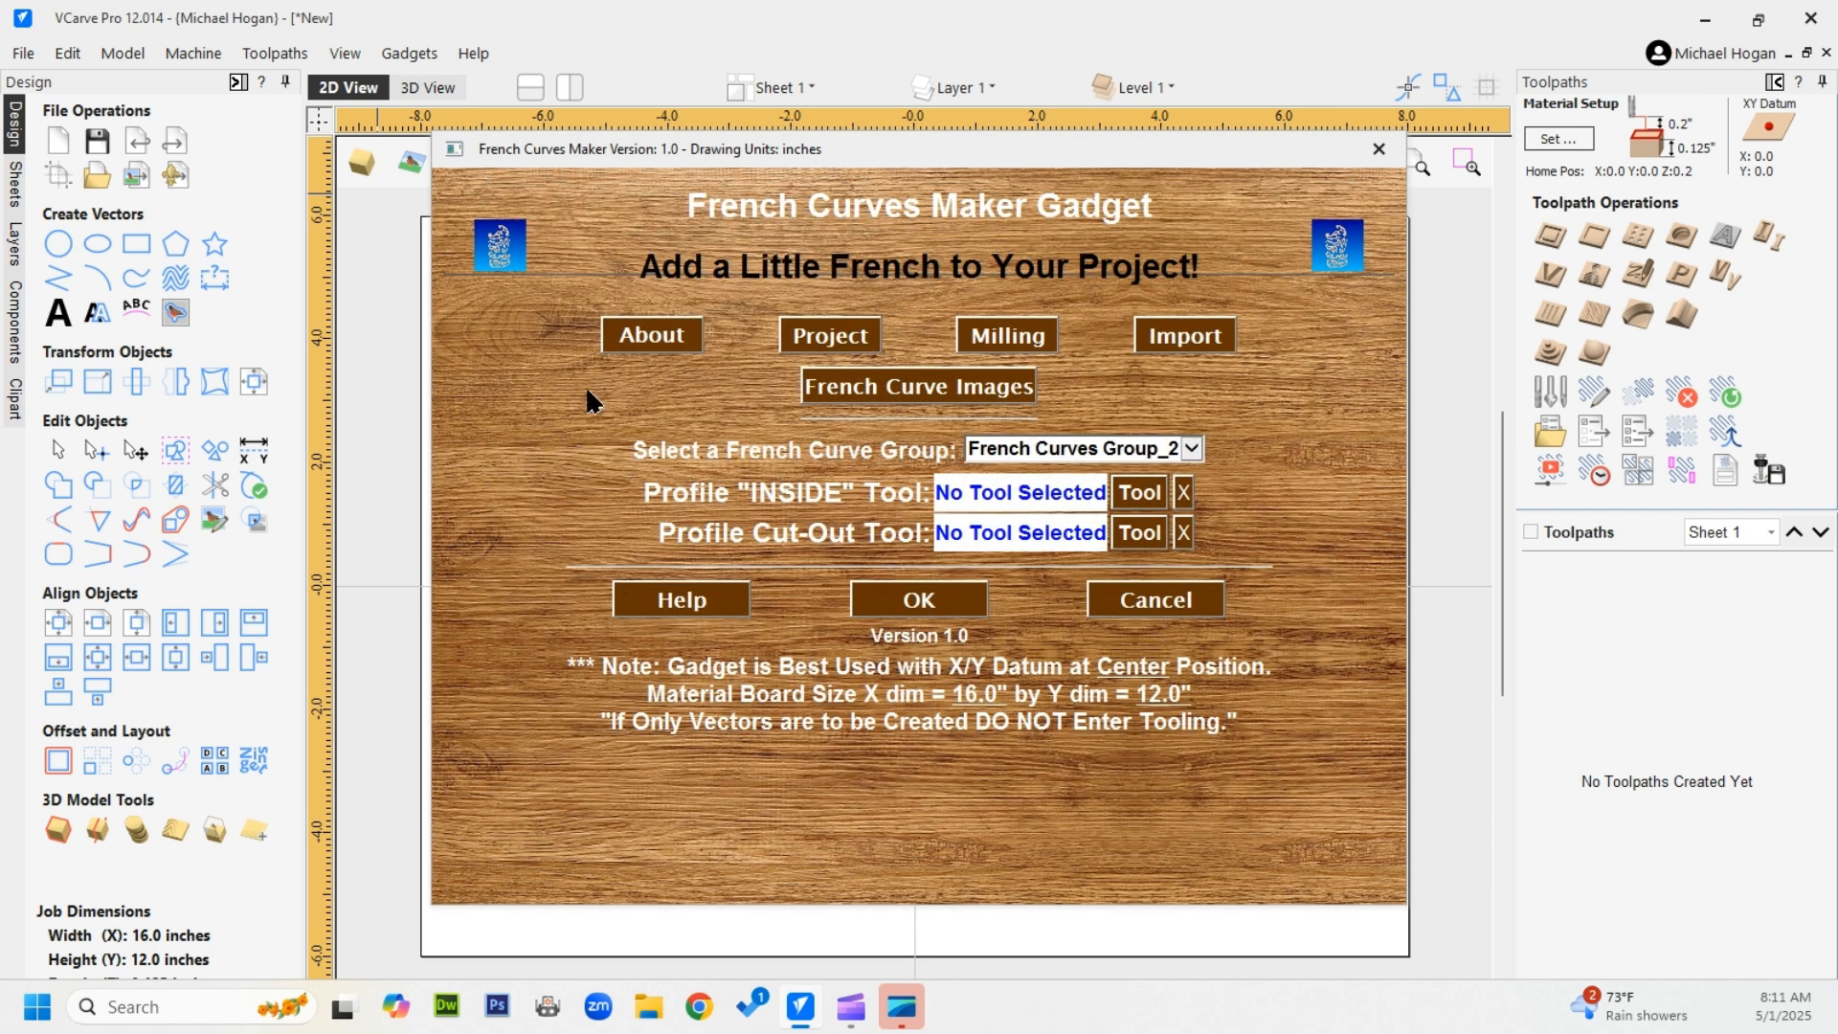
Set the gadget's project path to the French Curves folder inside Downloads > Gadget Coding - Test Files and save the project setup
left_click(829, 337)
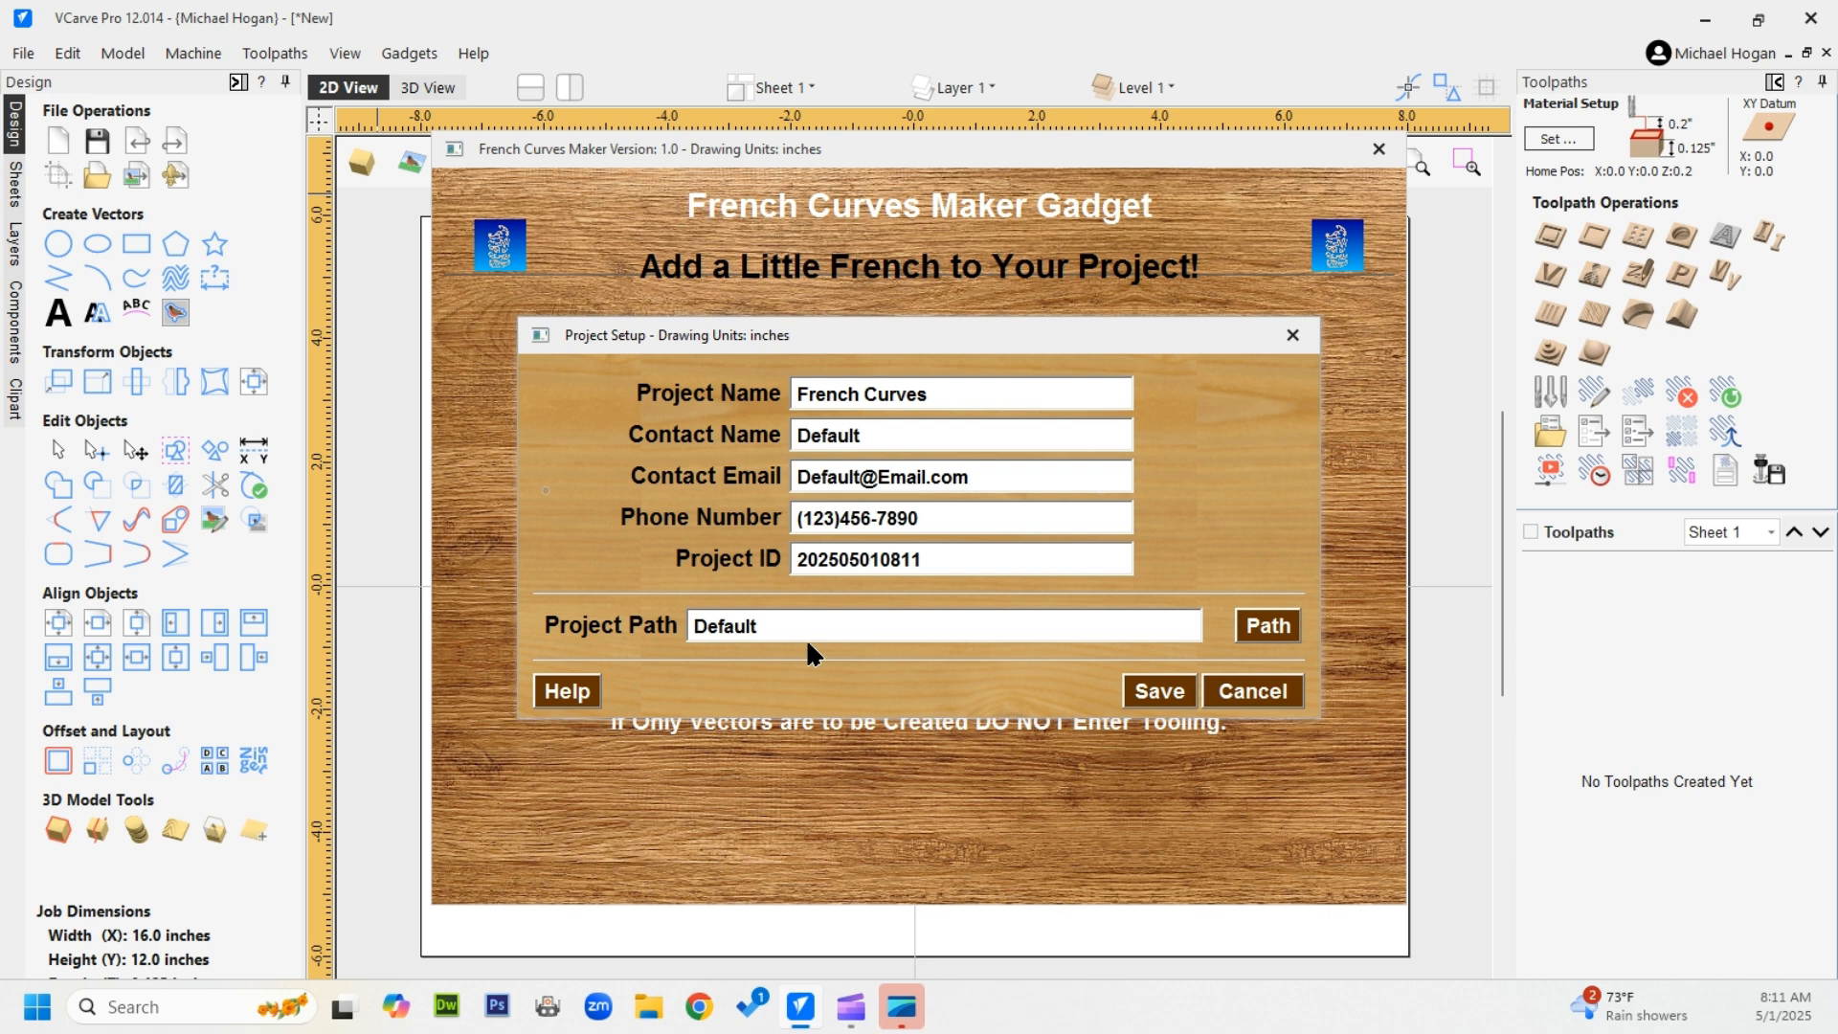
left_click_drag(940, 326, 929, 450)
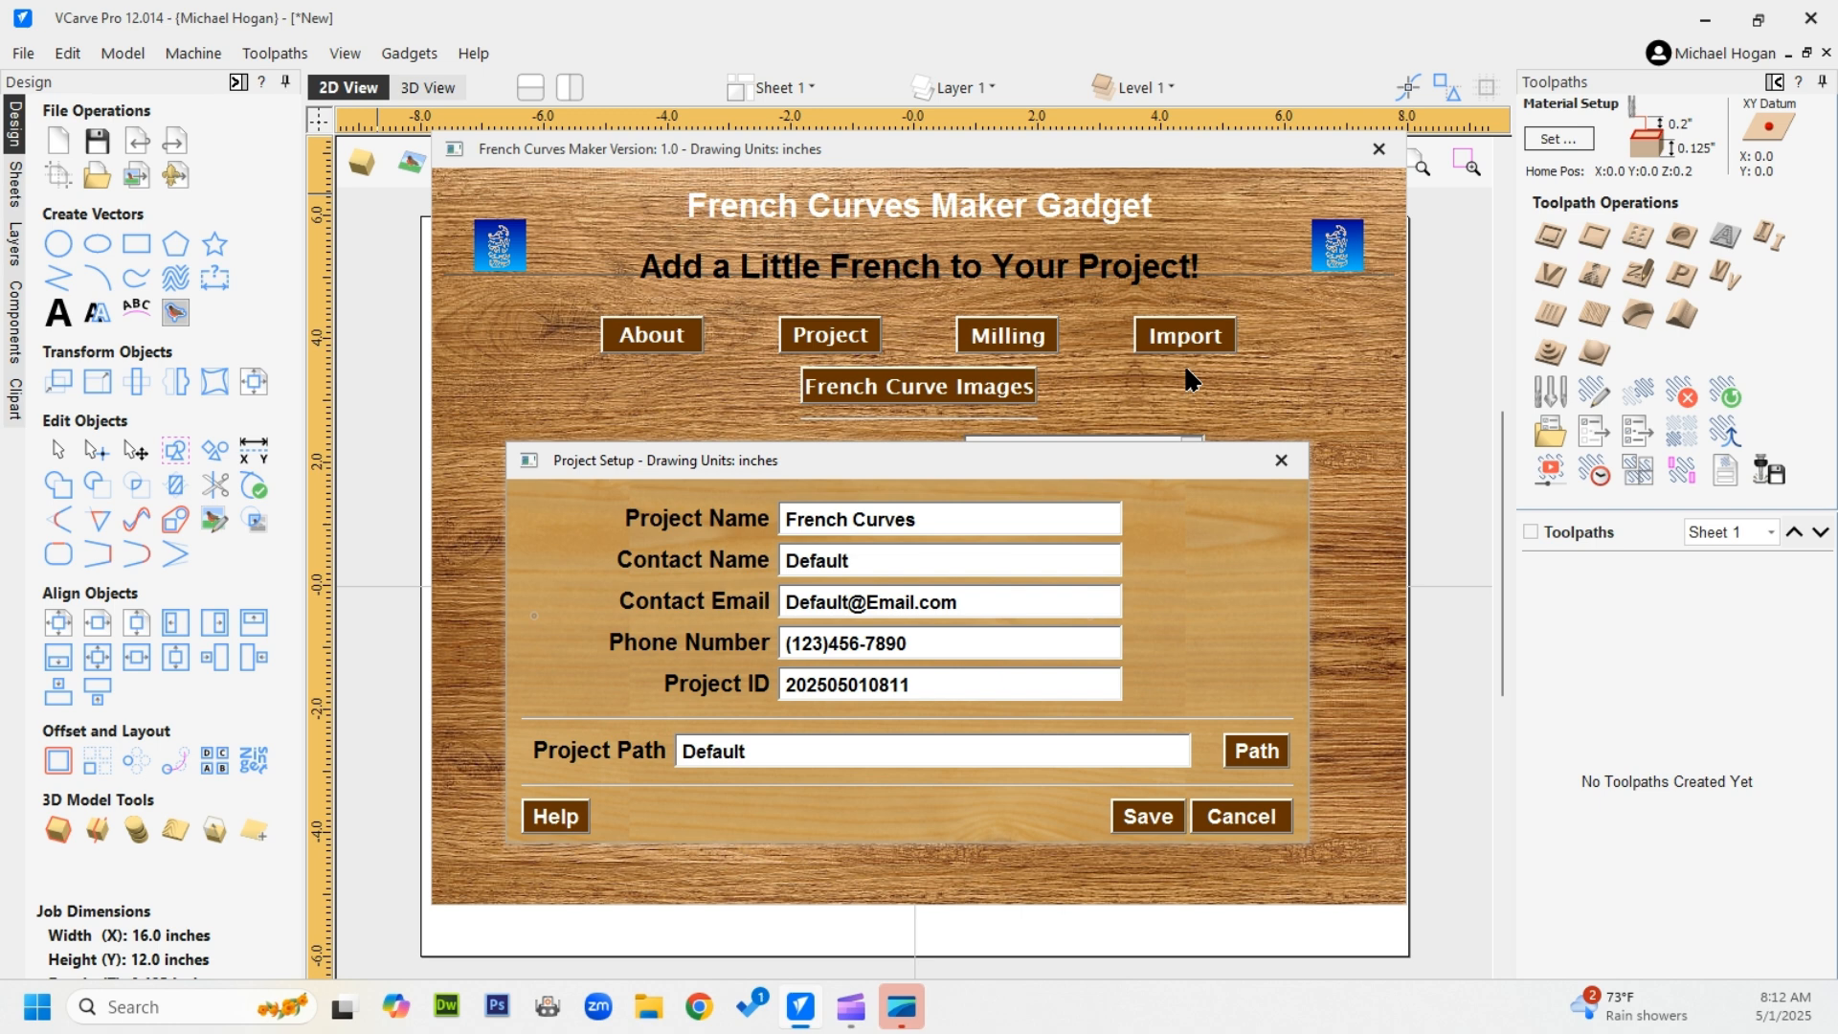
left_click(1260, 750)
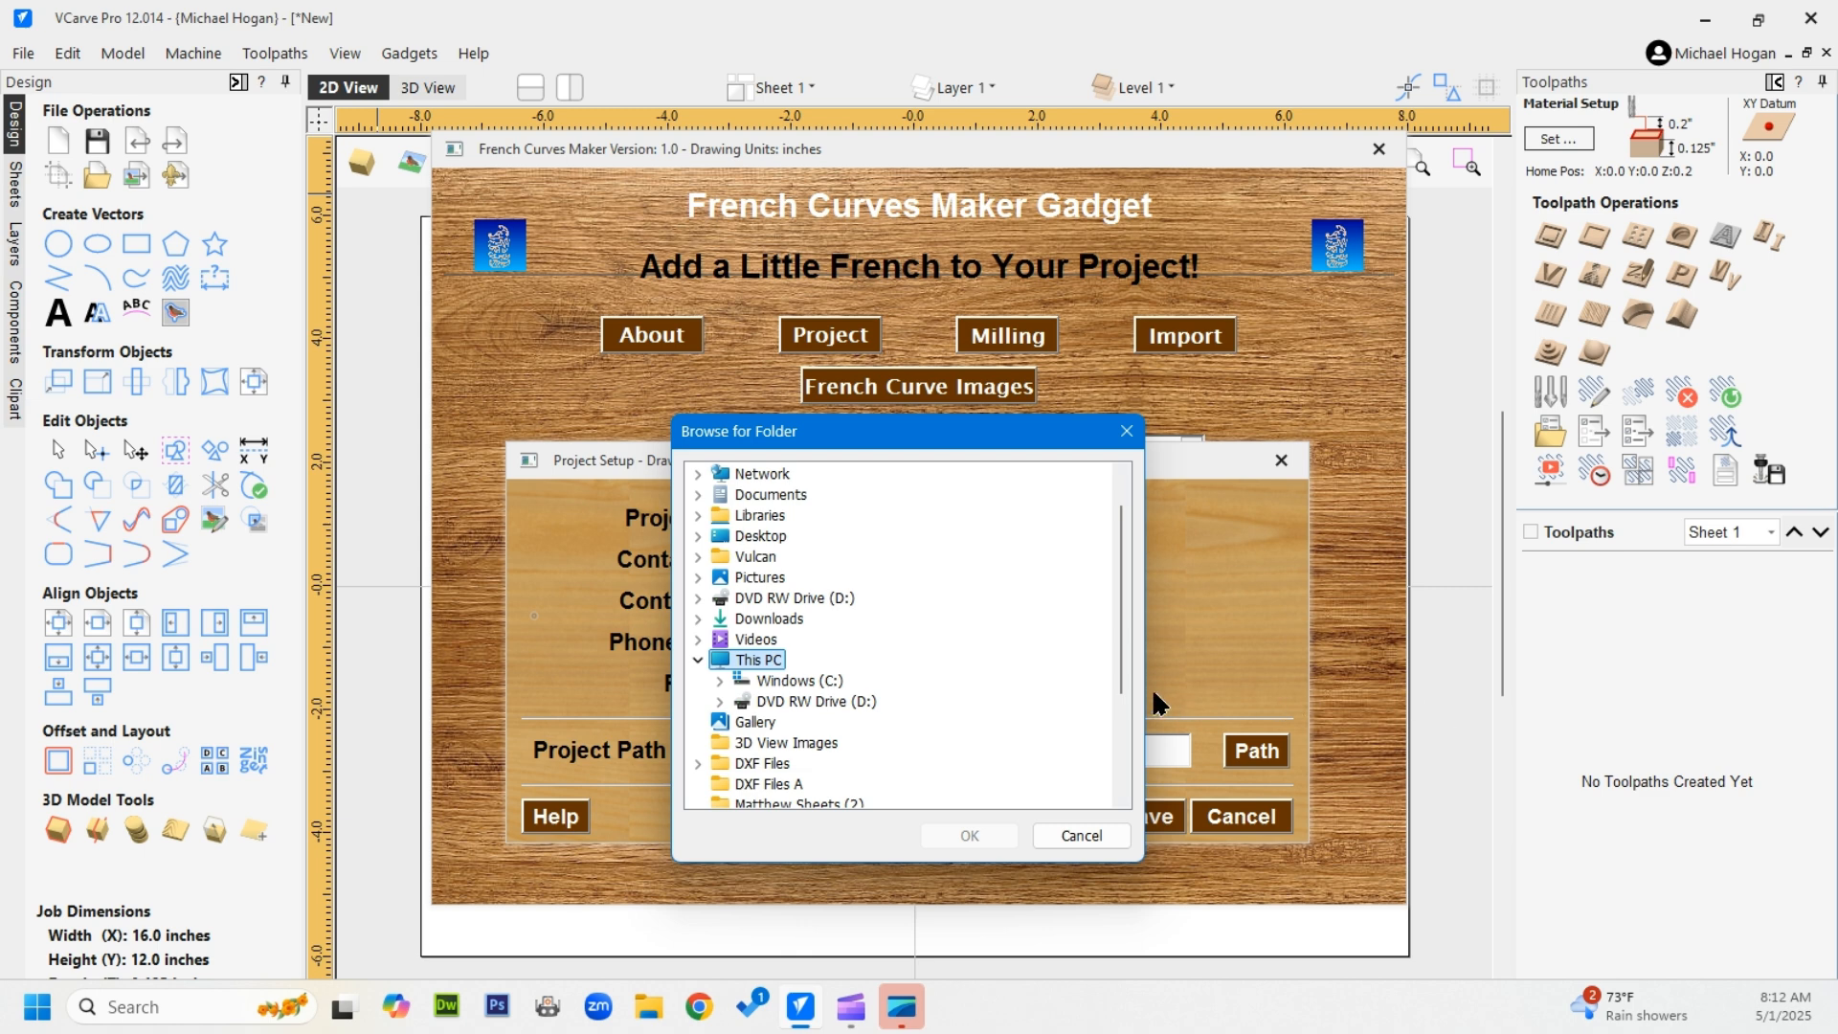
left_click(771, 618)
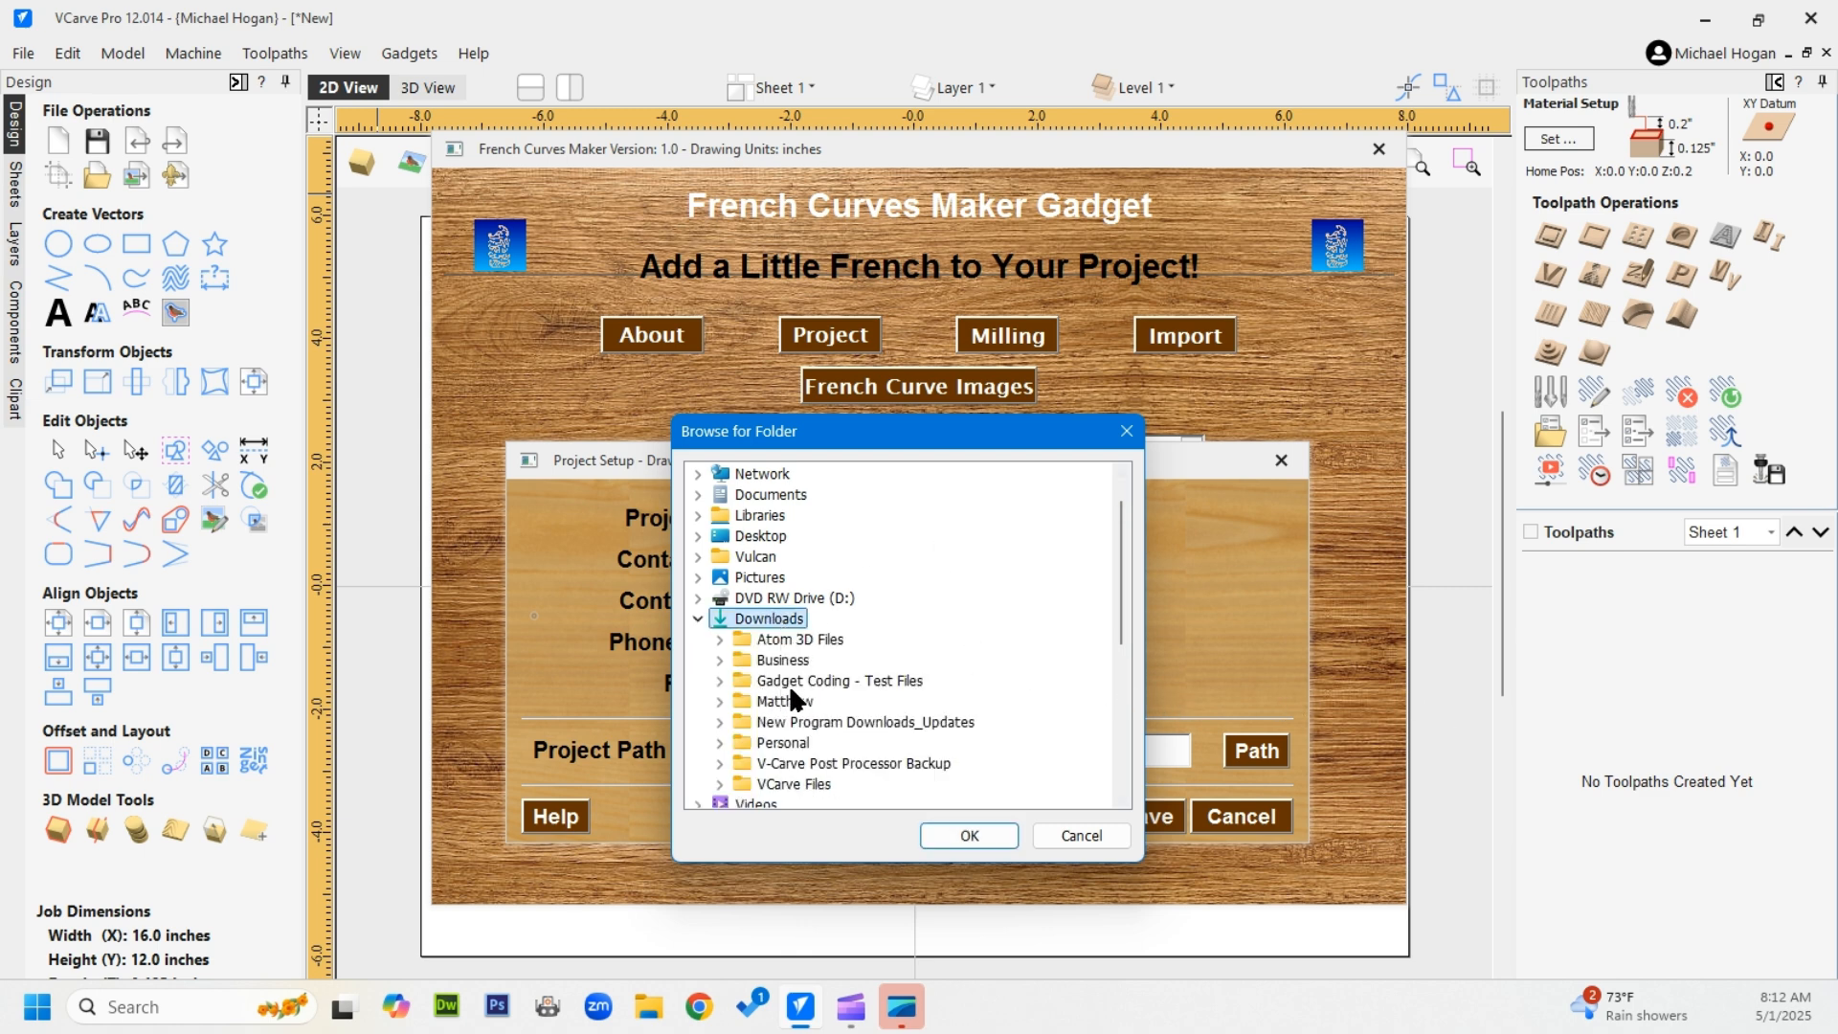
left_click(870, 681)
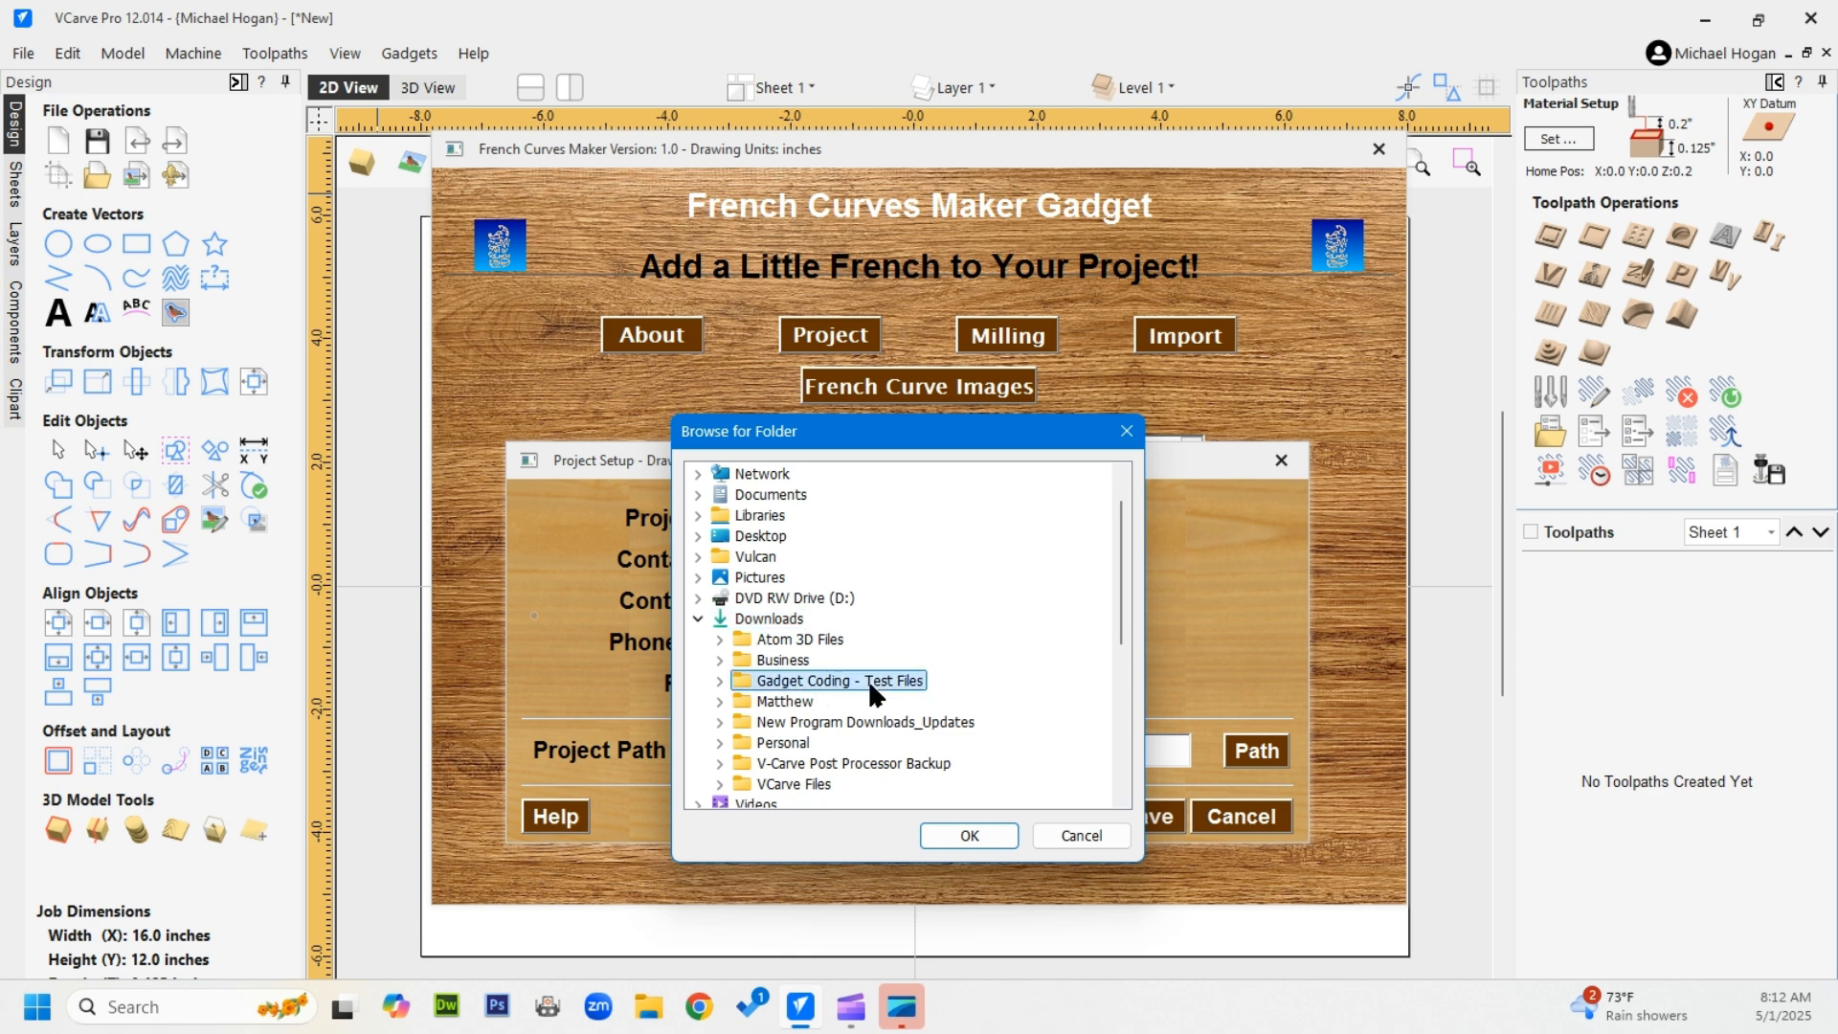
double_click(830, 681)
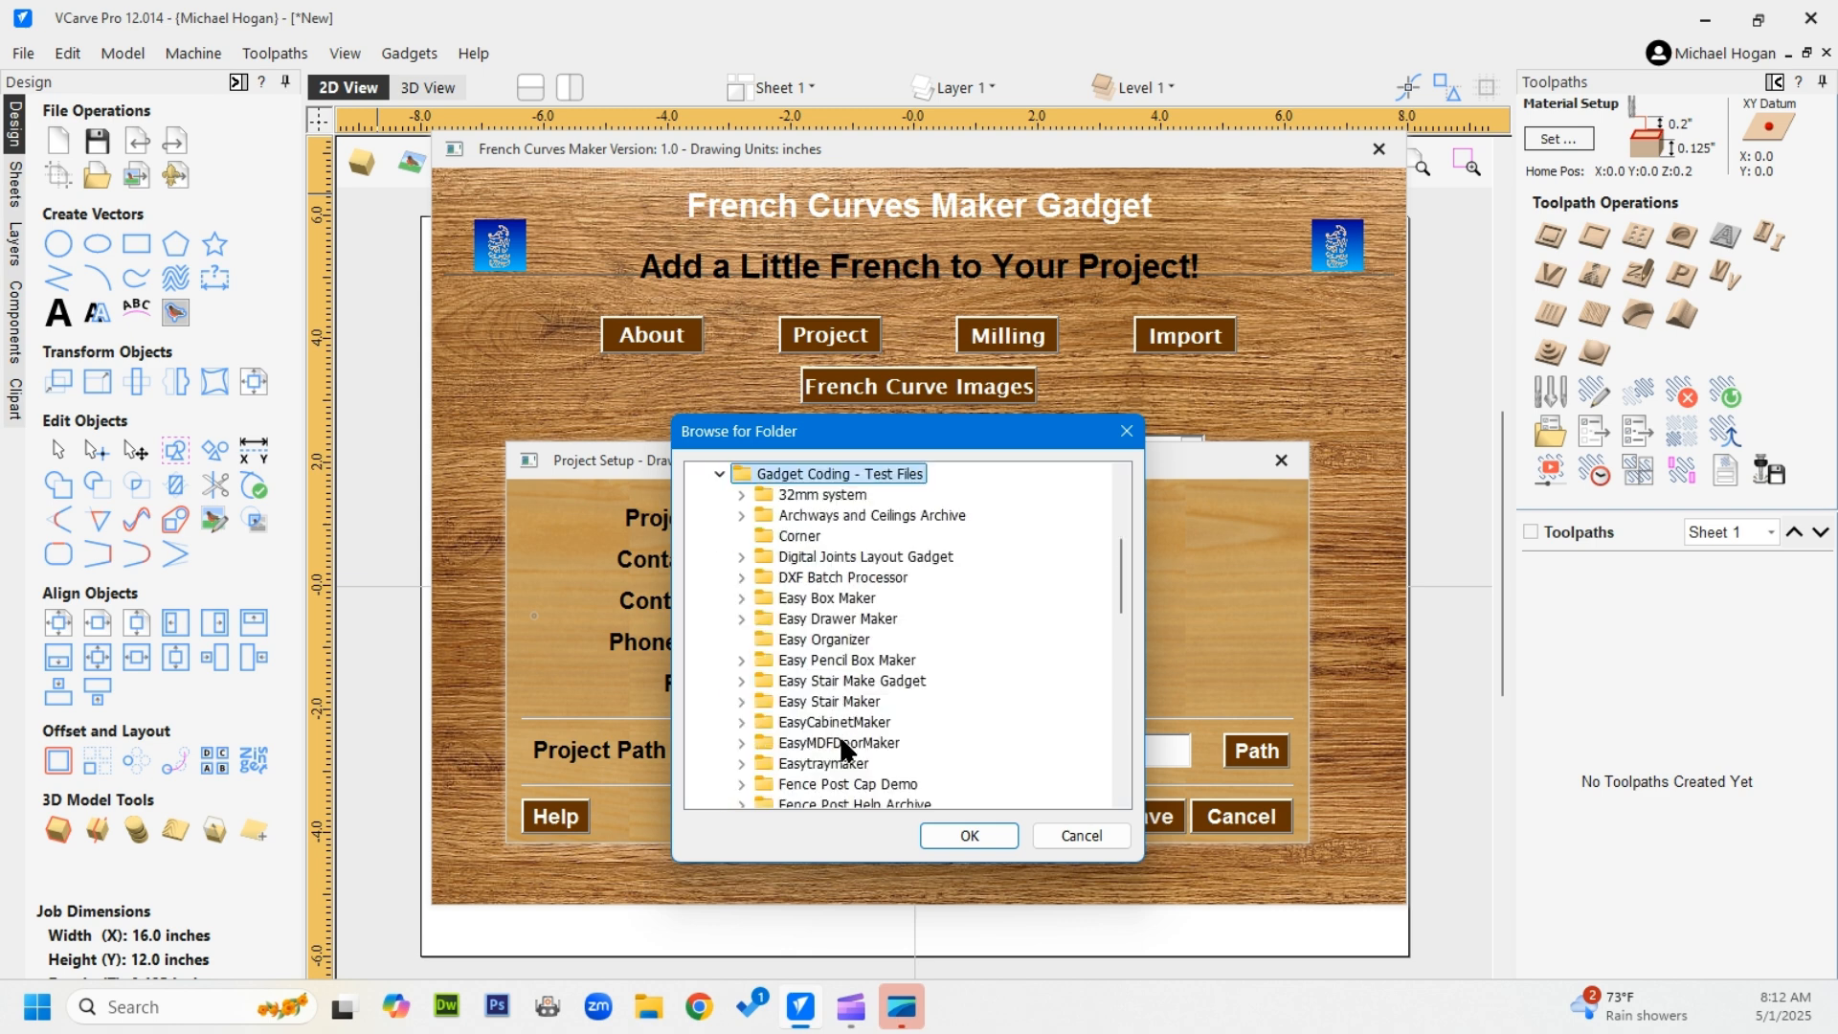
scroll(872, 737, "down", 1)
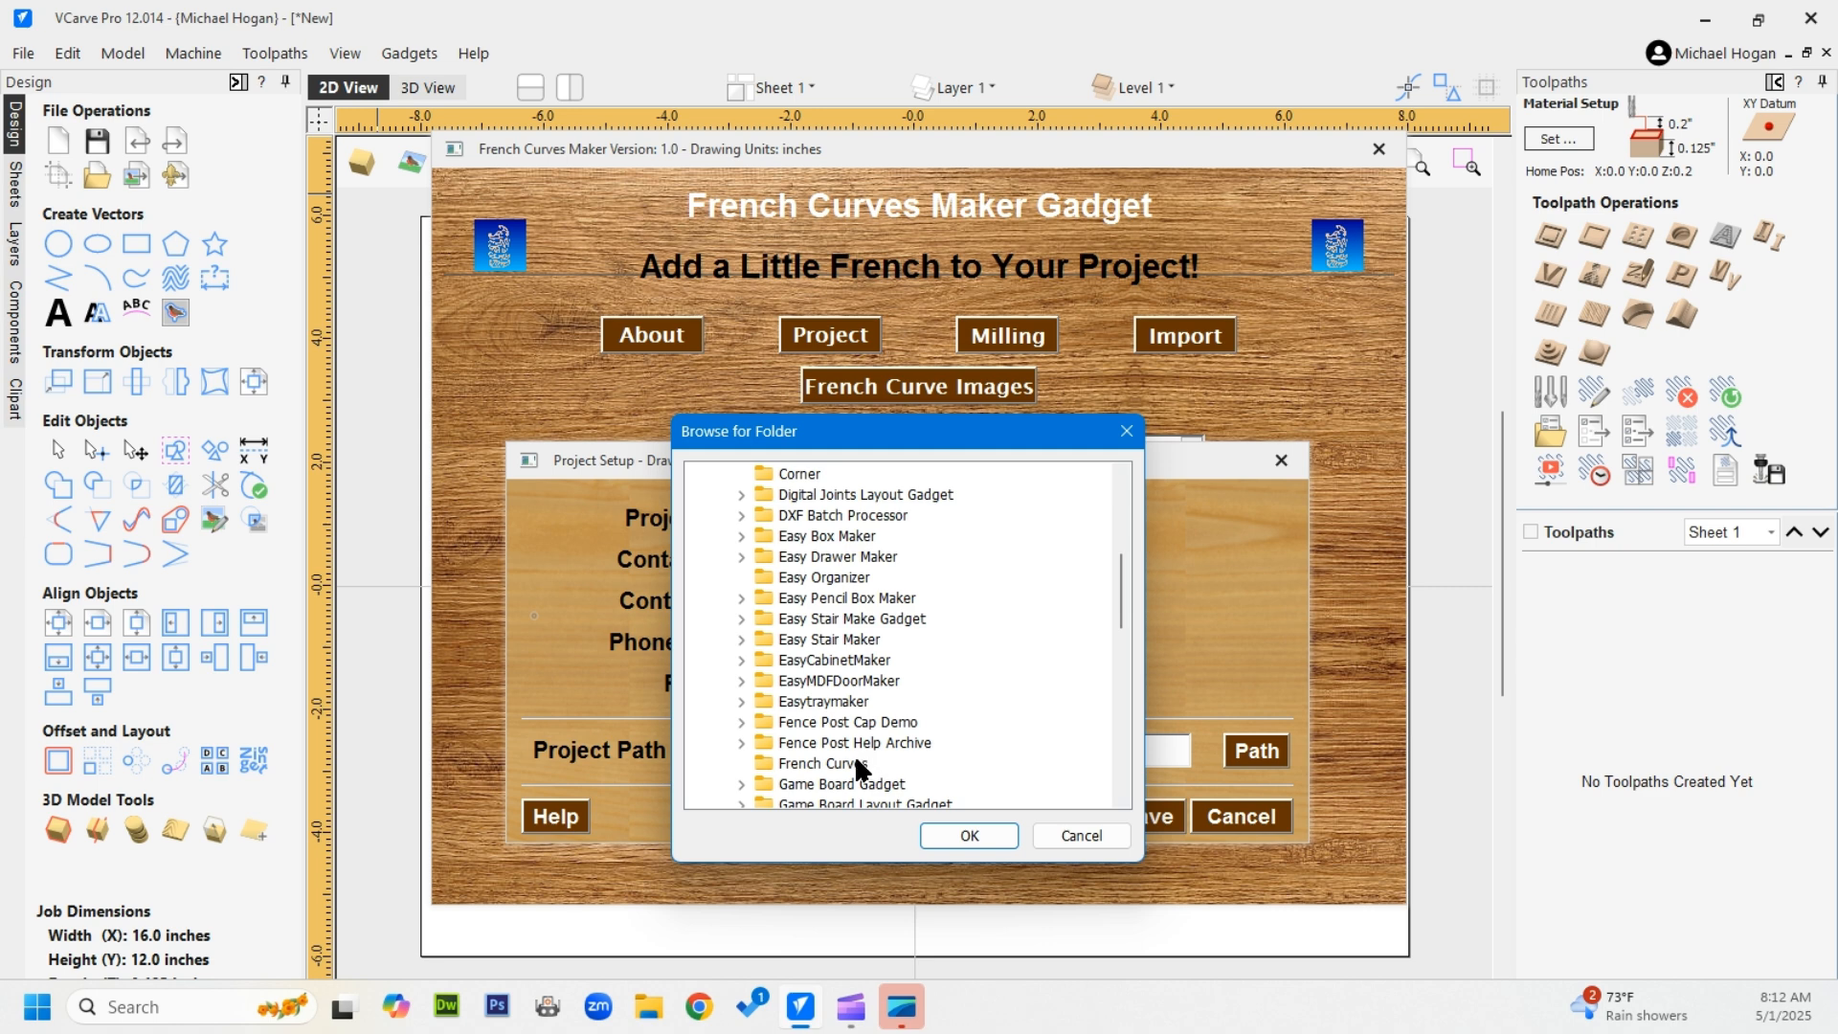
left_click(824, 764)
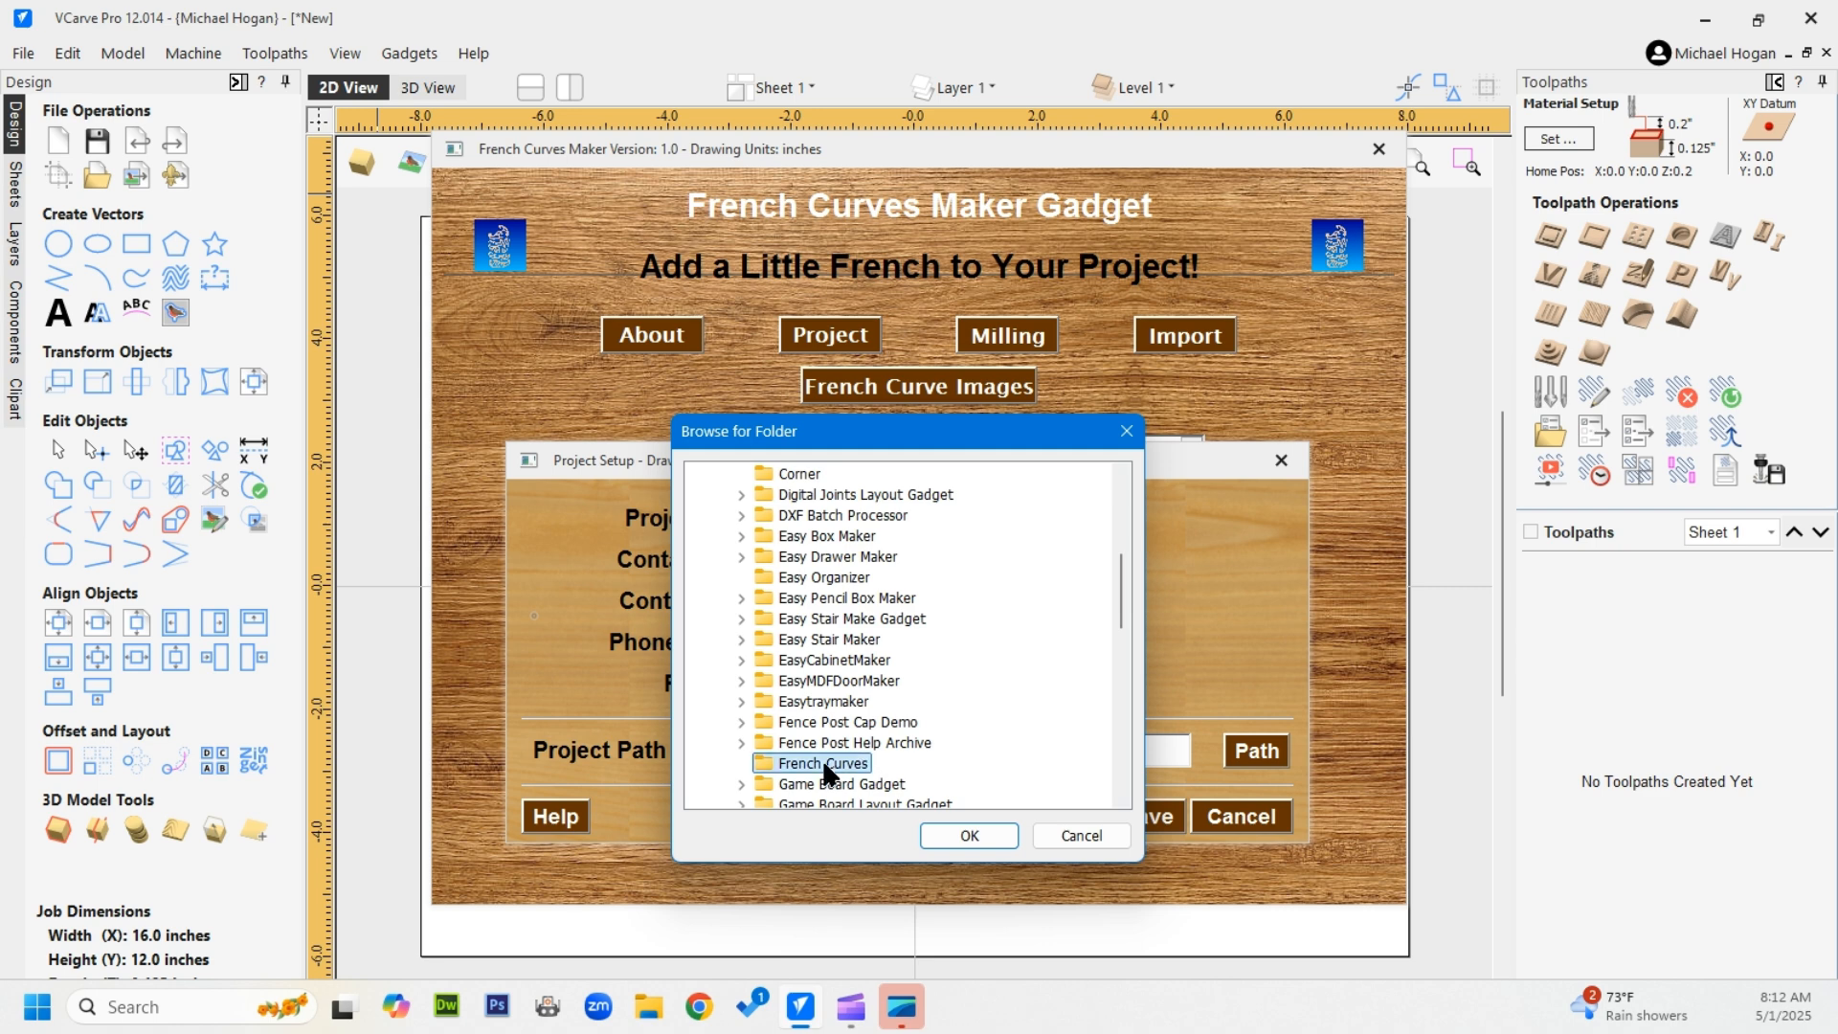
left_click(969, 835)
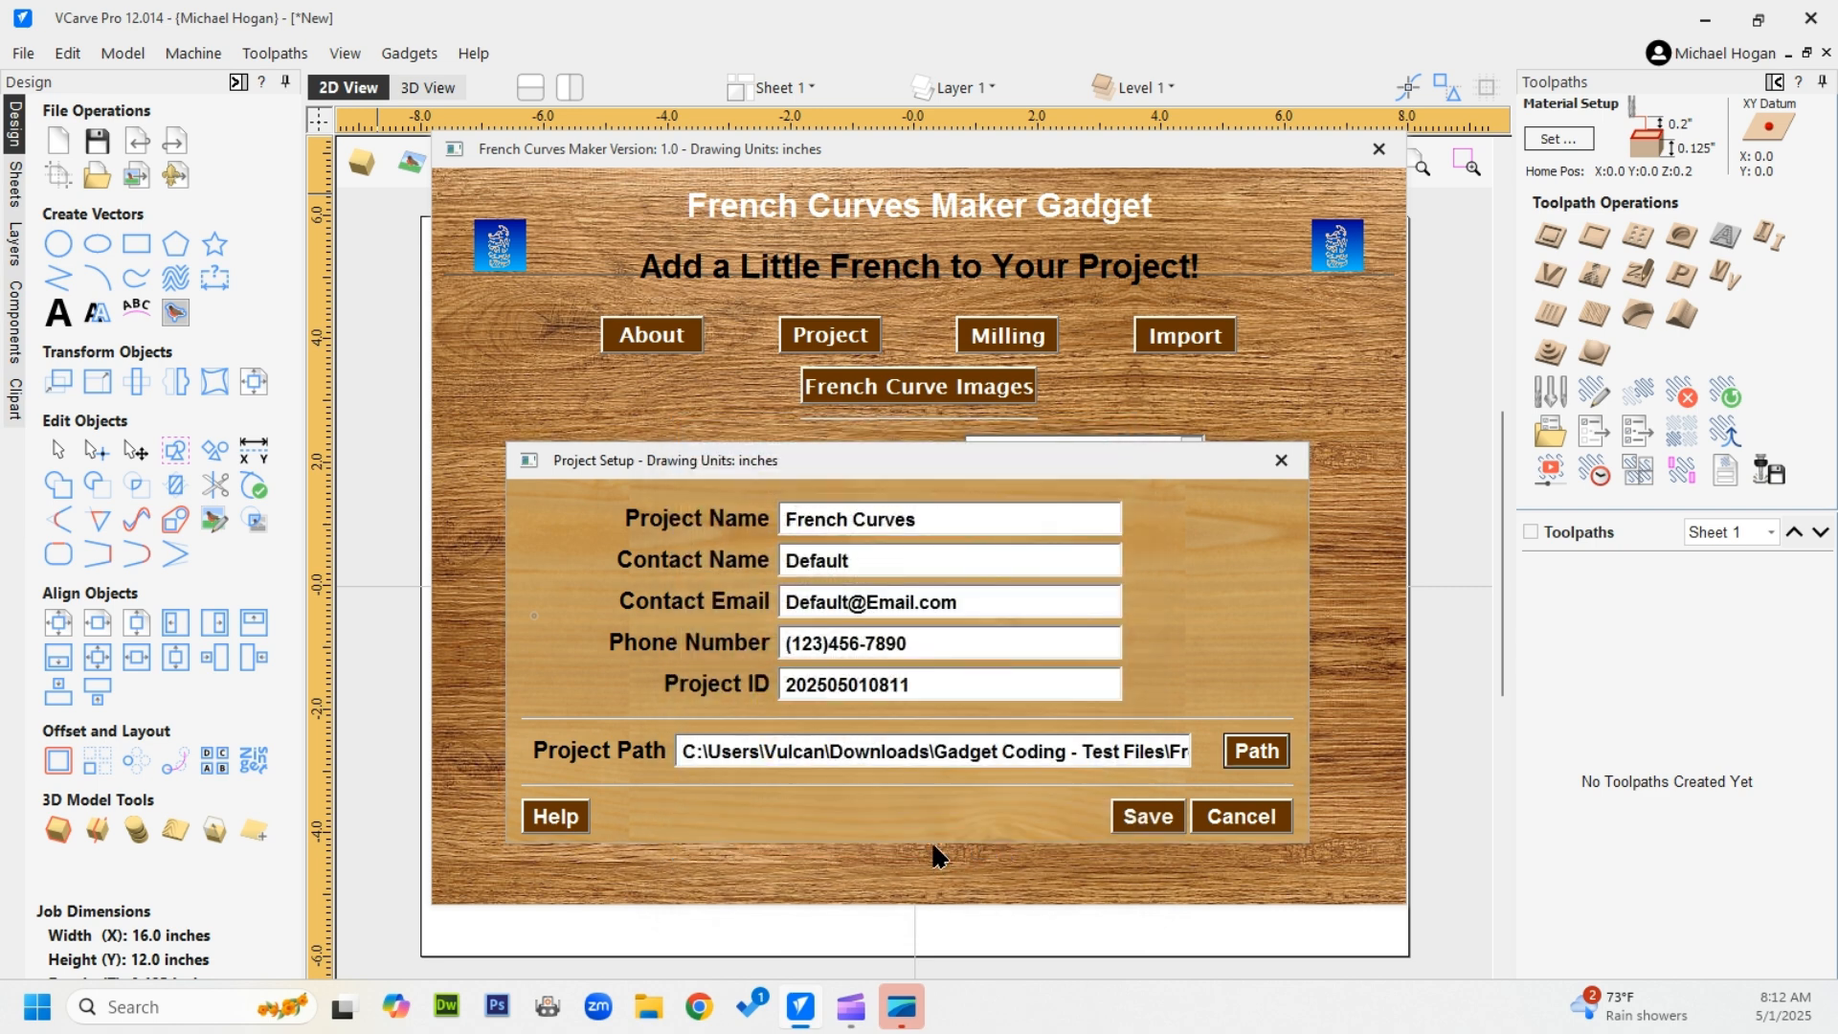
left_click(1144, 816)
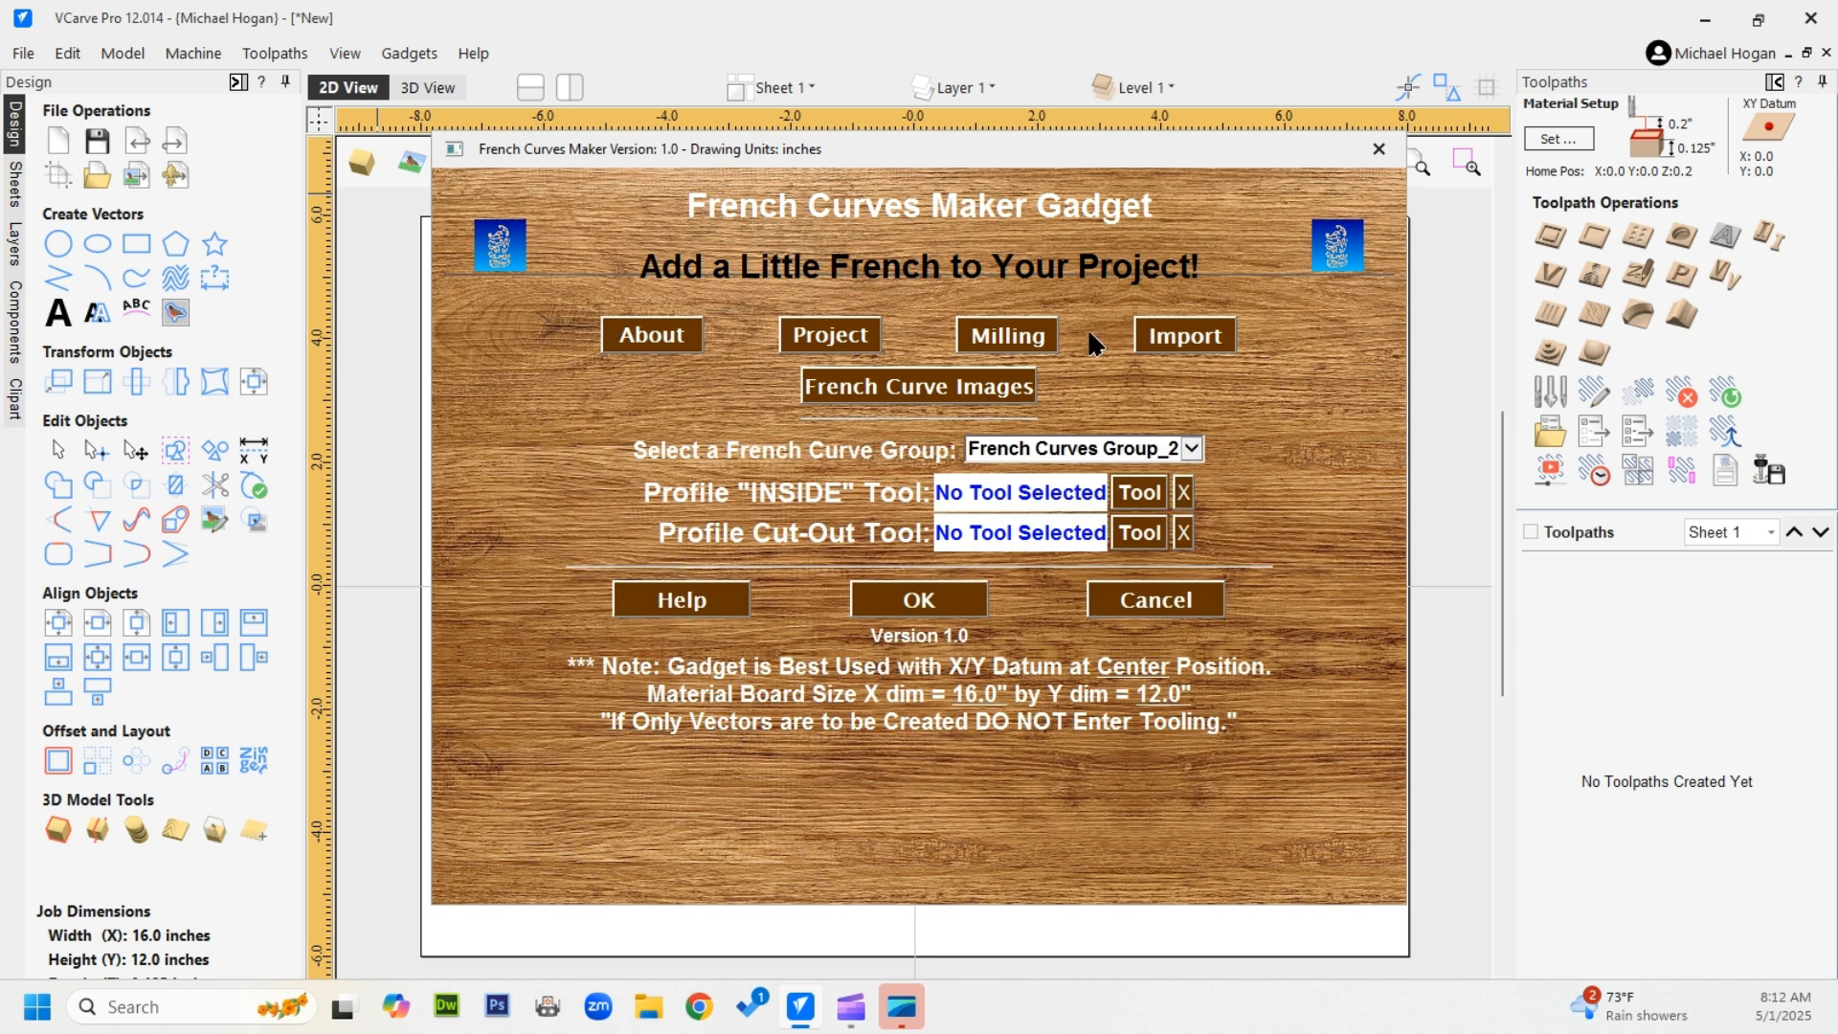
Set the inside and outside cut depths to 0.1251 inches in the milling settings and save them
left_click(1025, 337)
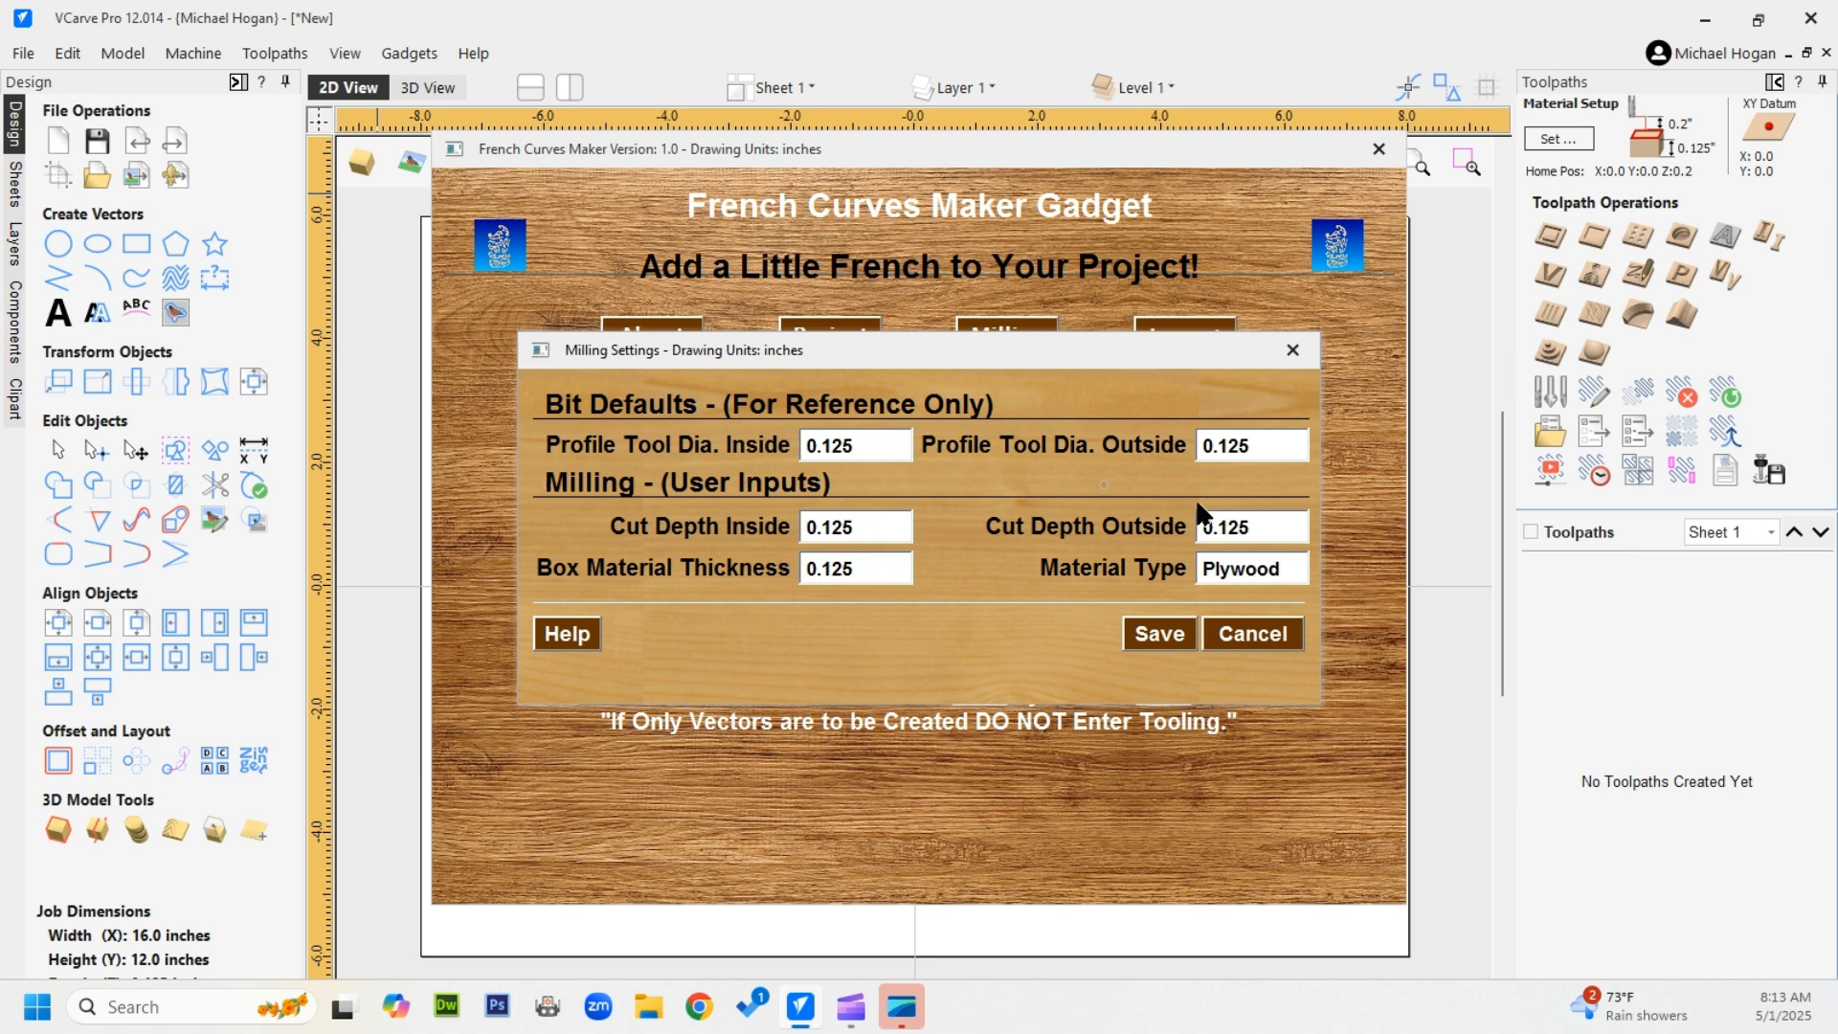
left_click(852, 527)
type("1")
left_click(1260, 526)
type("1")
left_click(1149, 634)
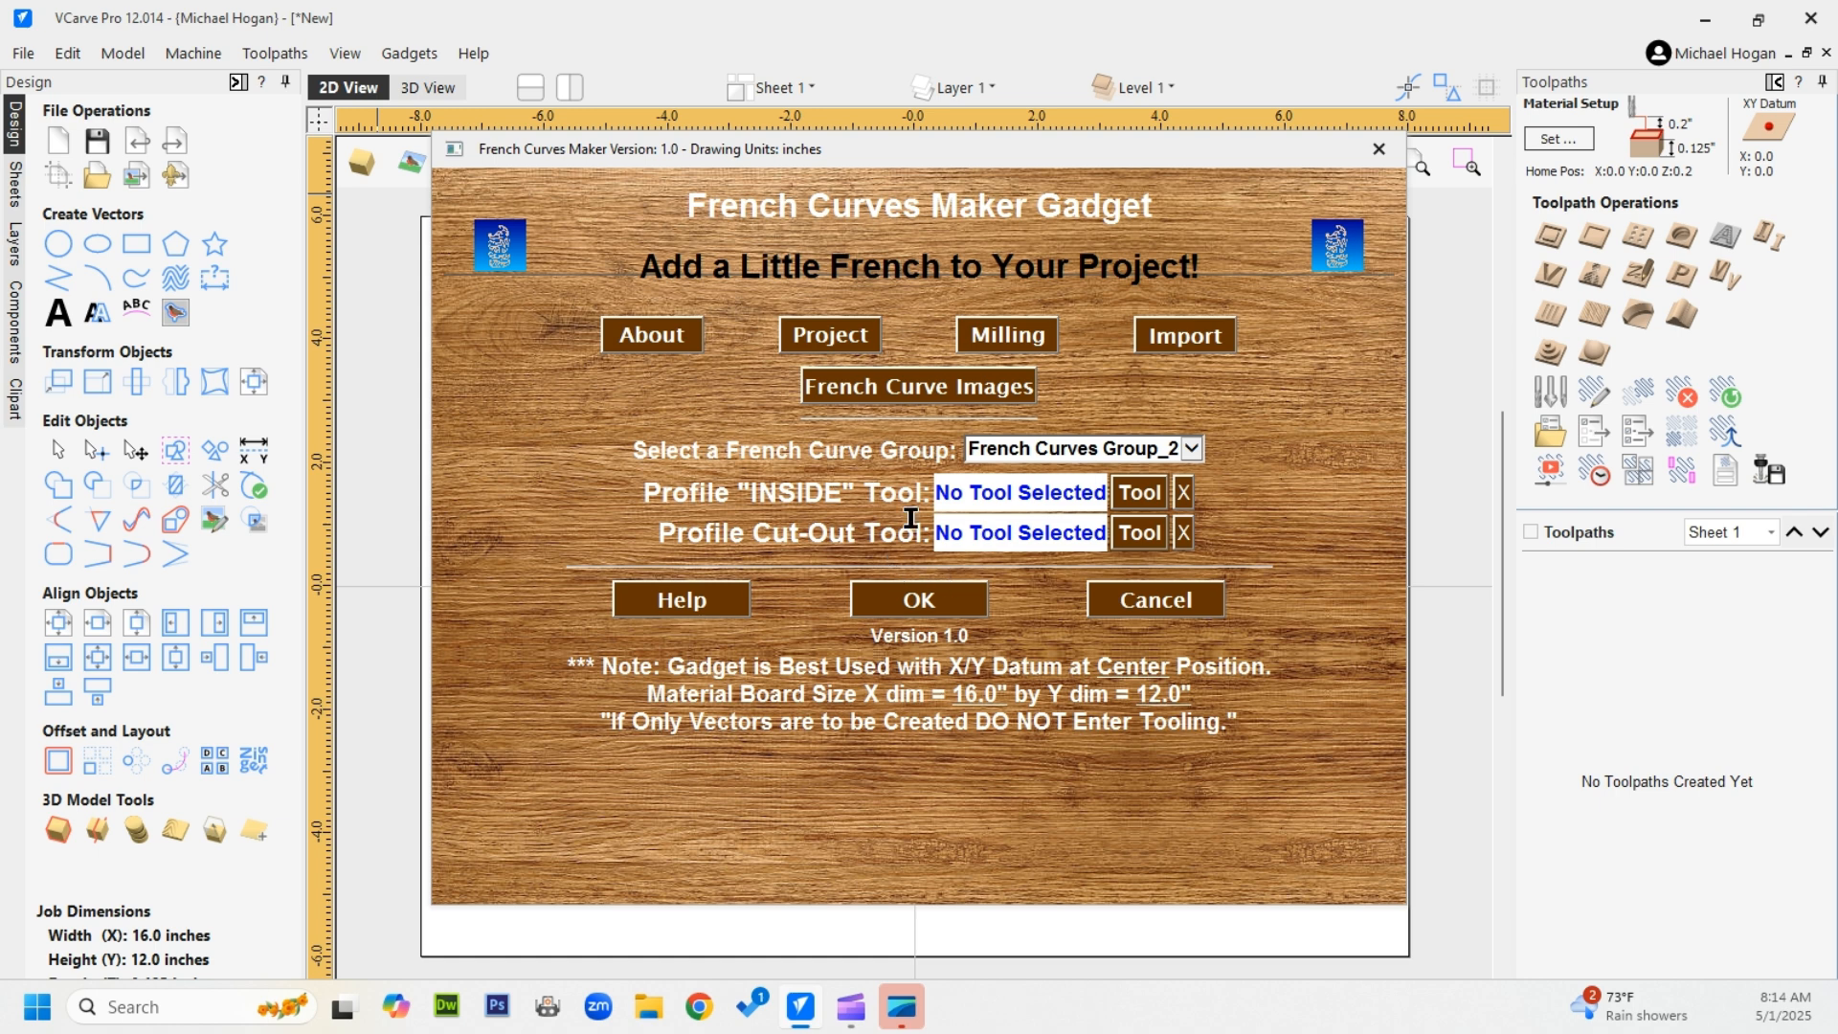
Generate vectors only for French Curves Group_2, with no tools selected, and show the drawing's layer list
left_click(1185, 443)
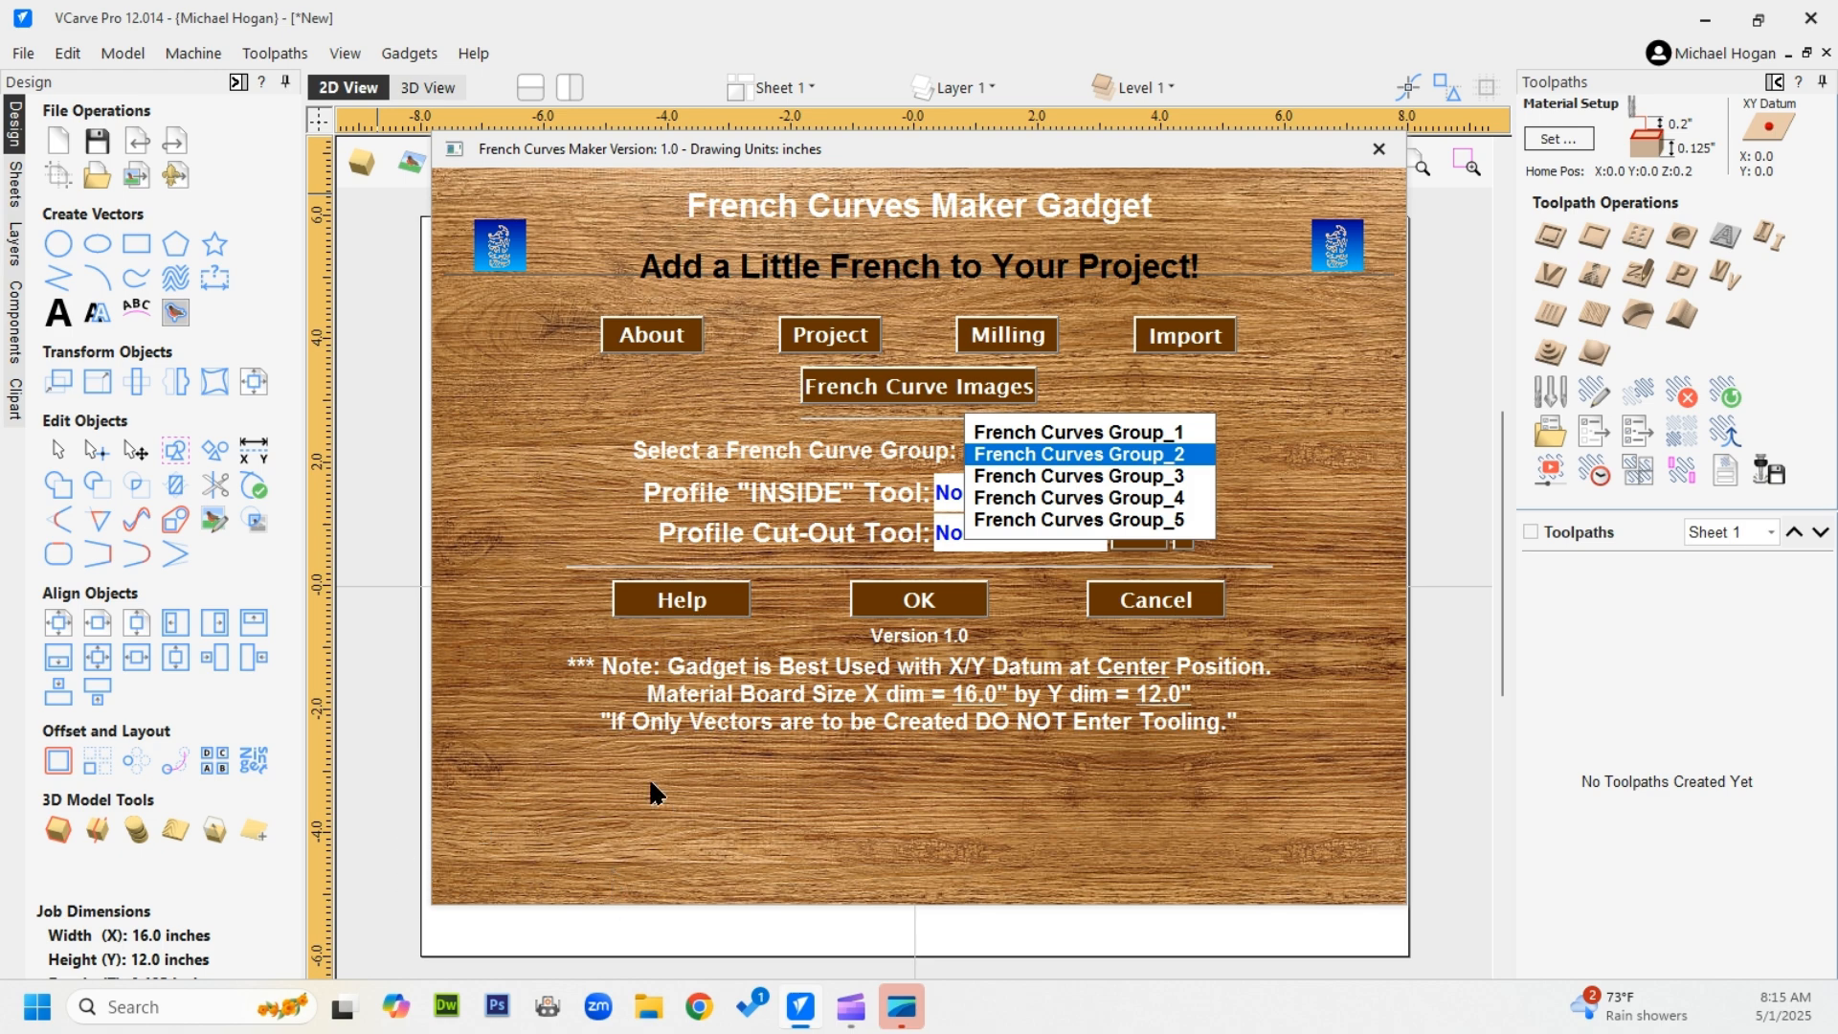
left_click(922, 601)
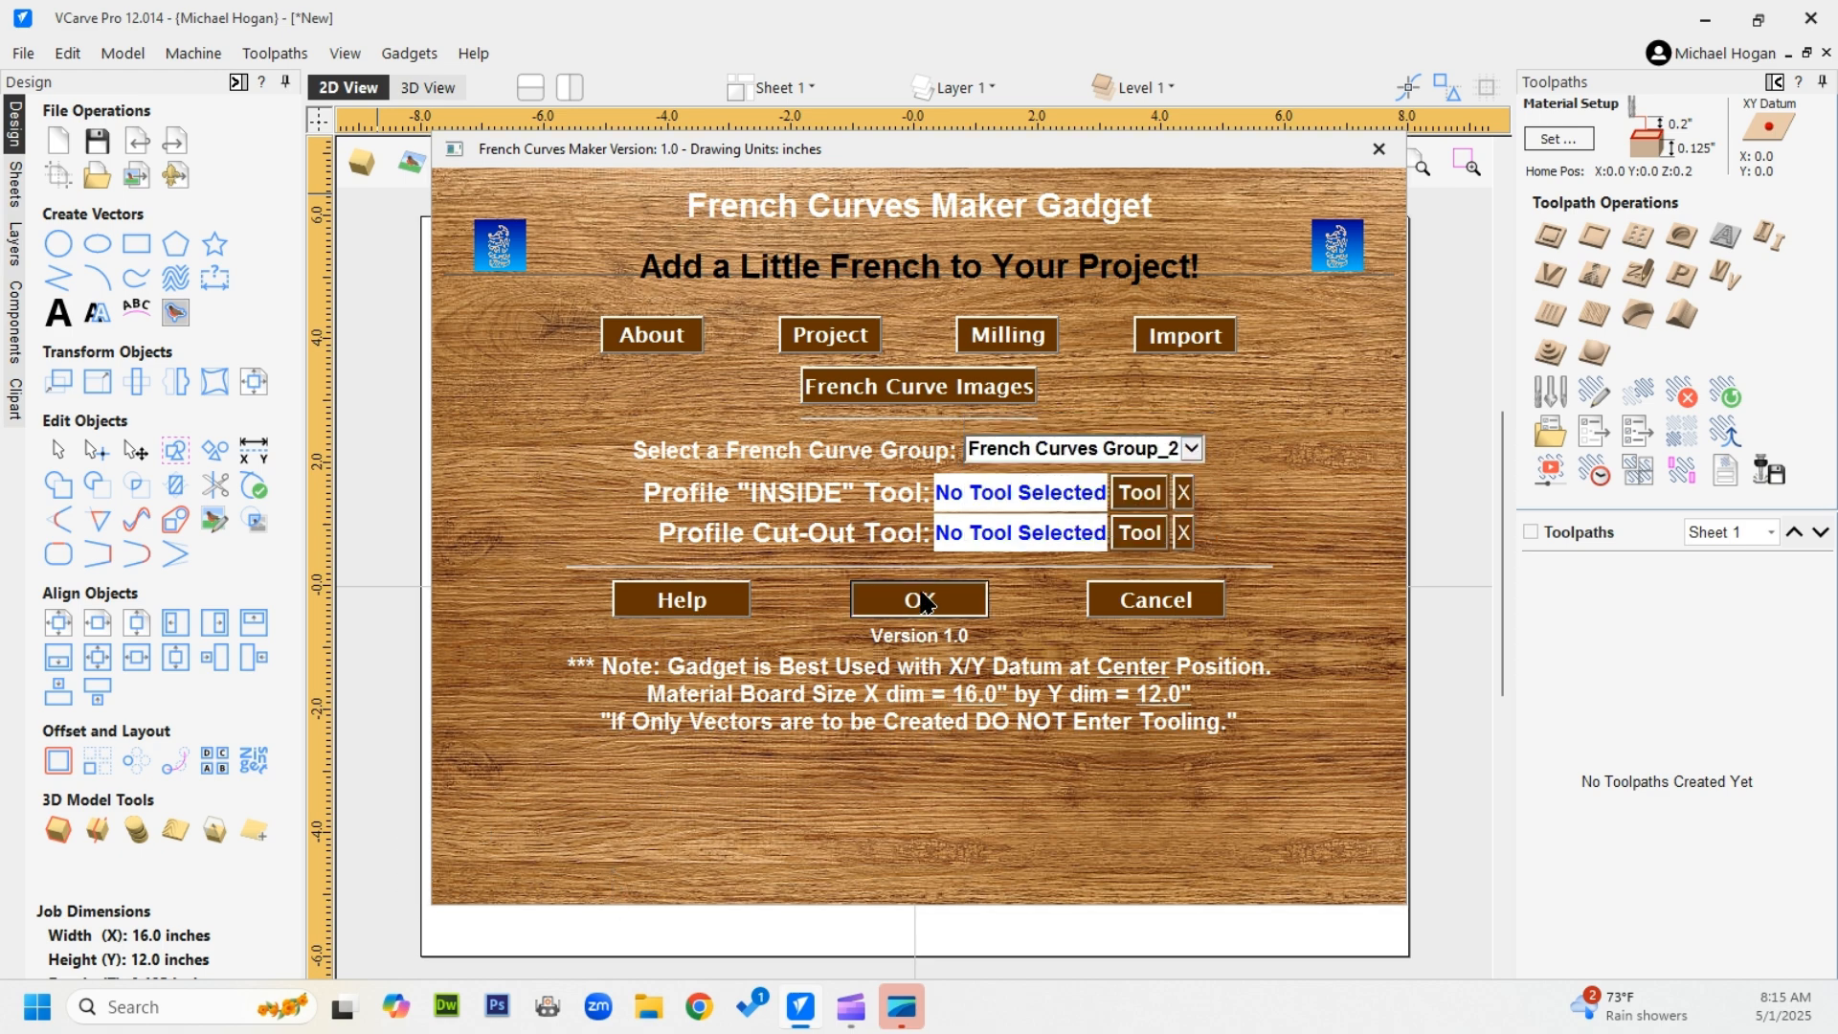
left_click(922, 602)
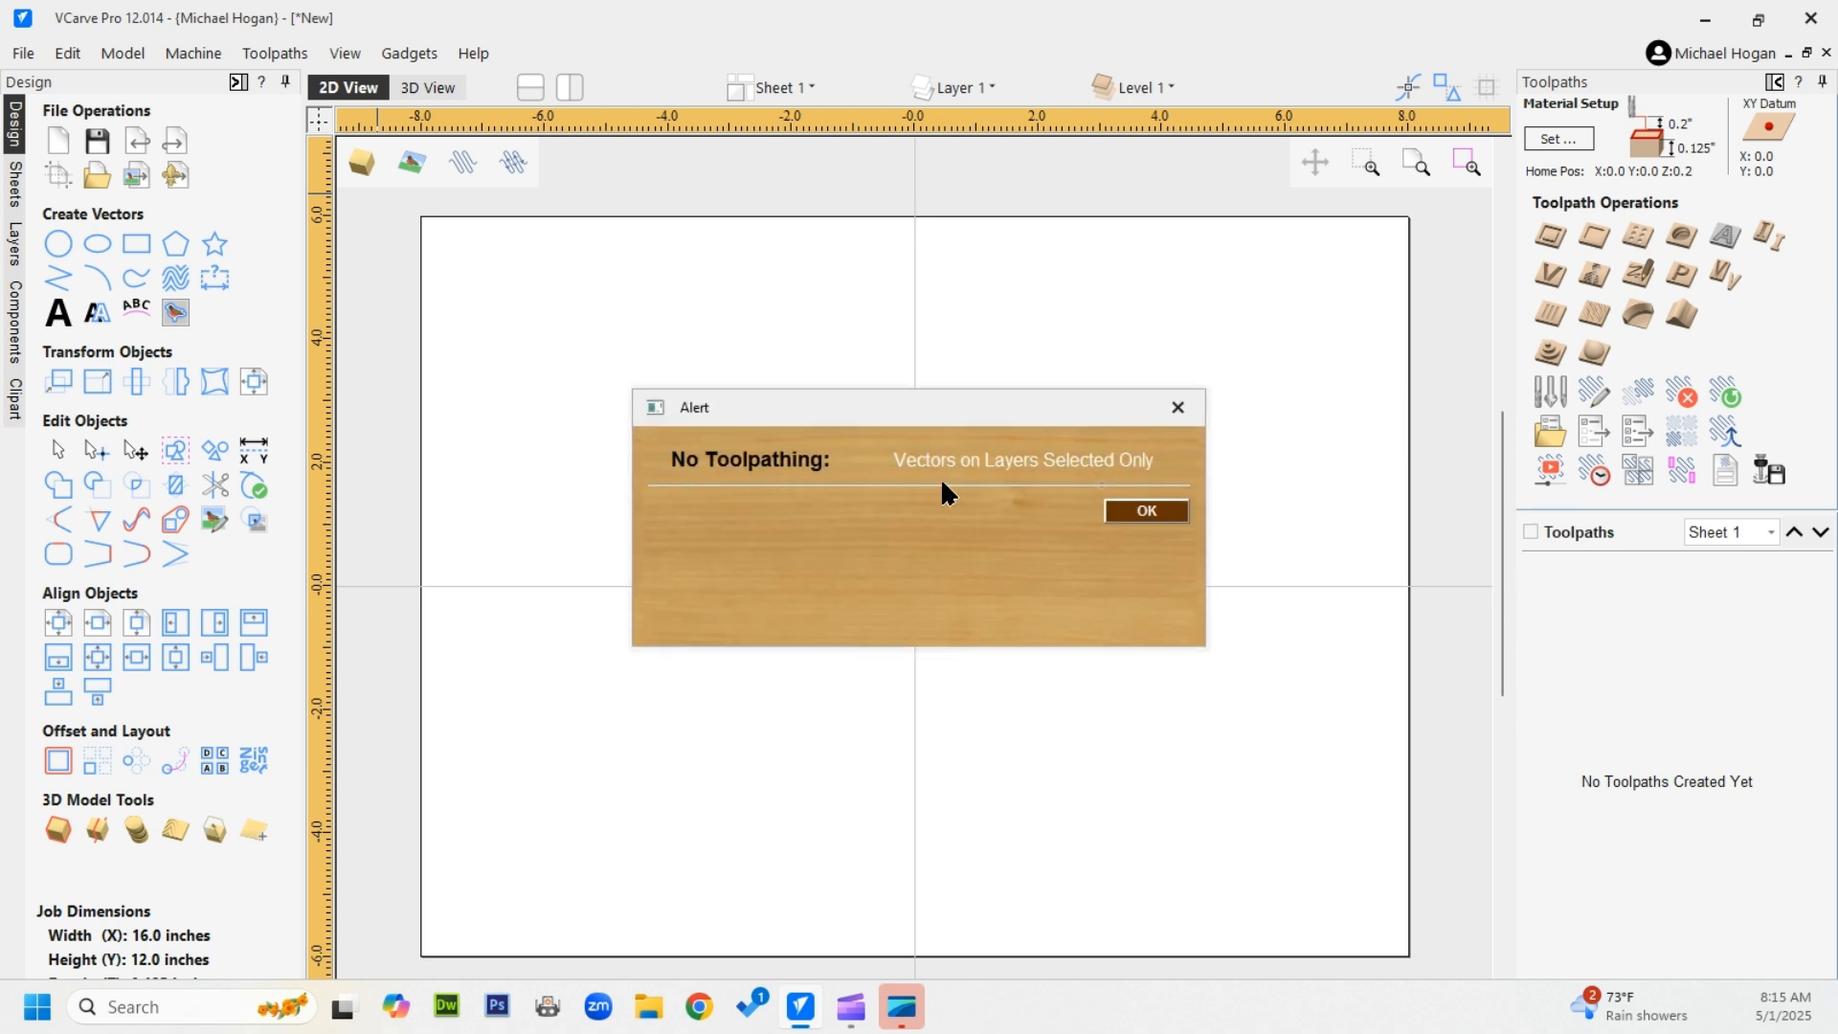
left_click(1147, 512)
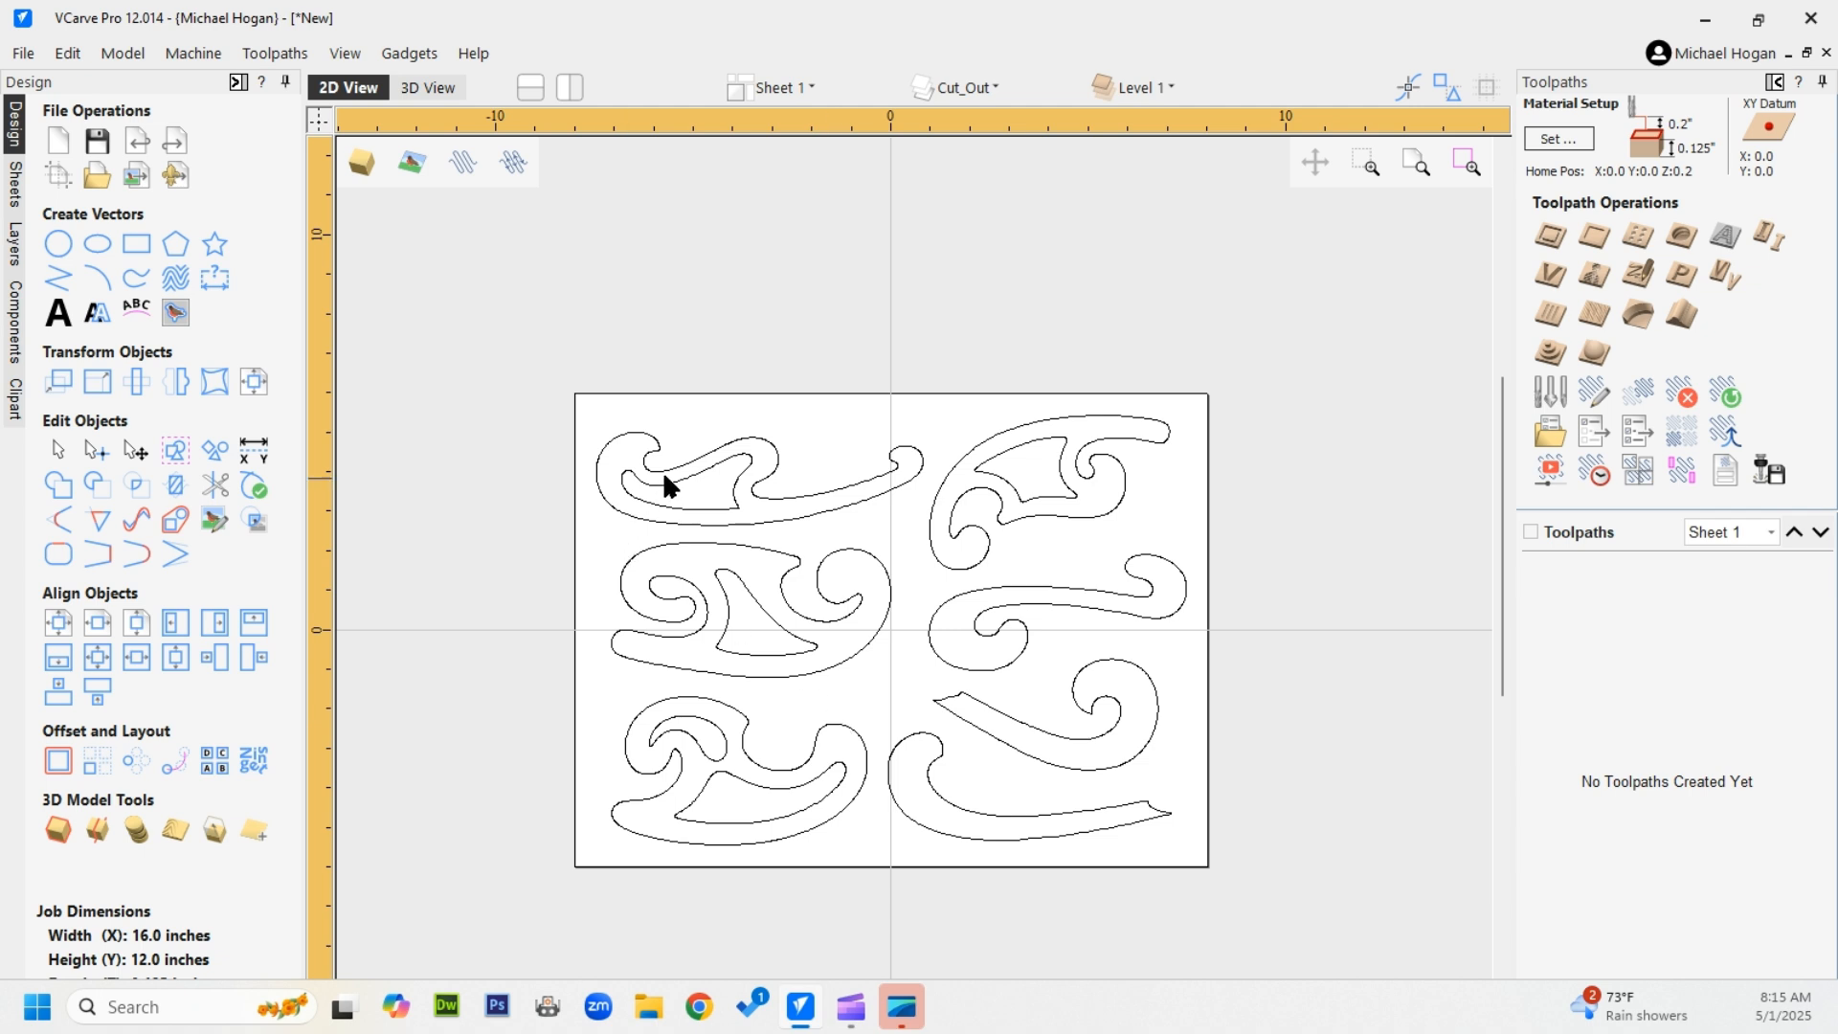
left_click(14, 245)
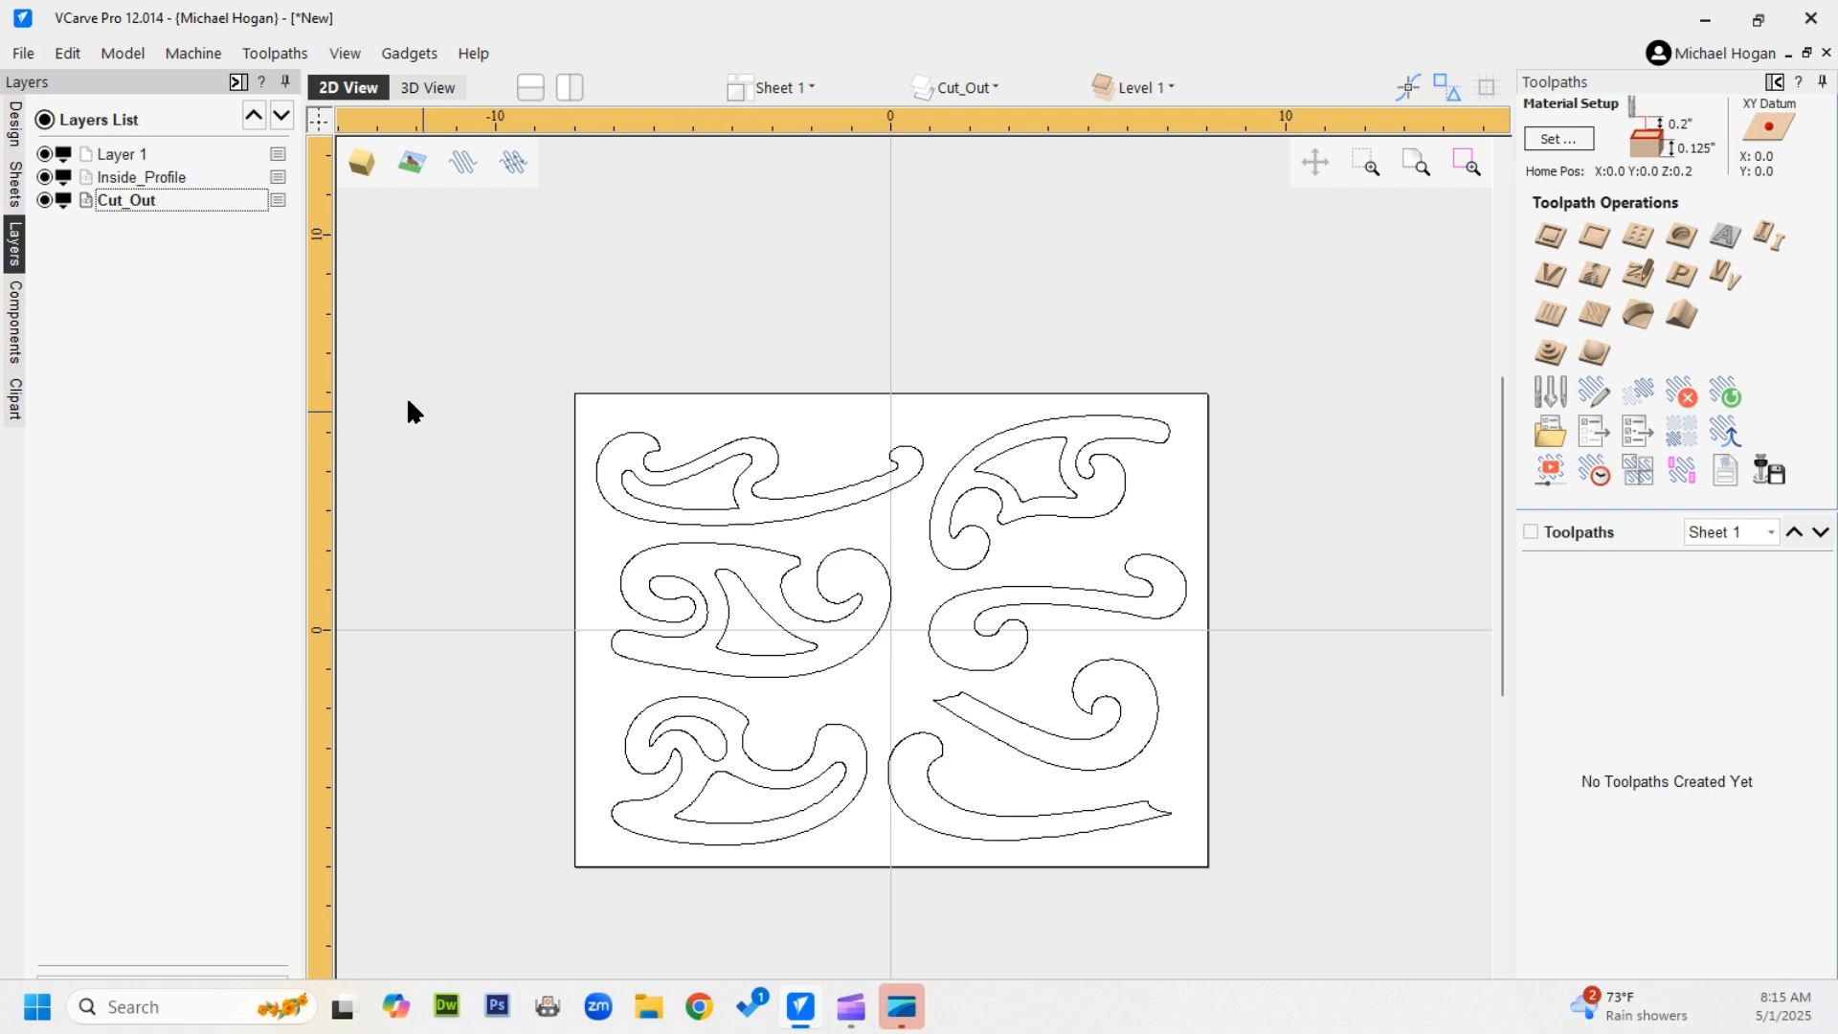
Close the current French curves drawing without saving its changes
left_click(21, 52)
left_click(57, 160)
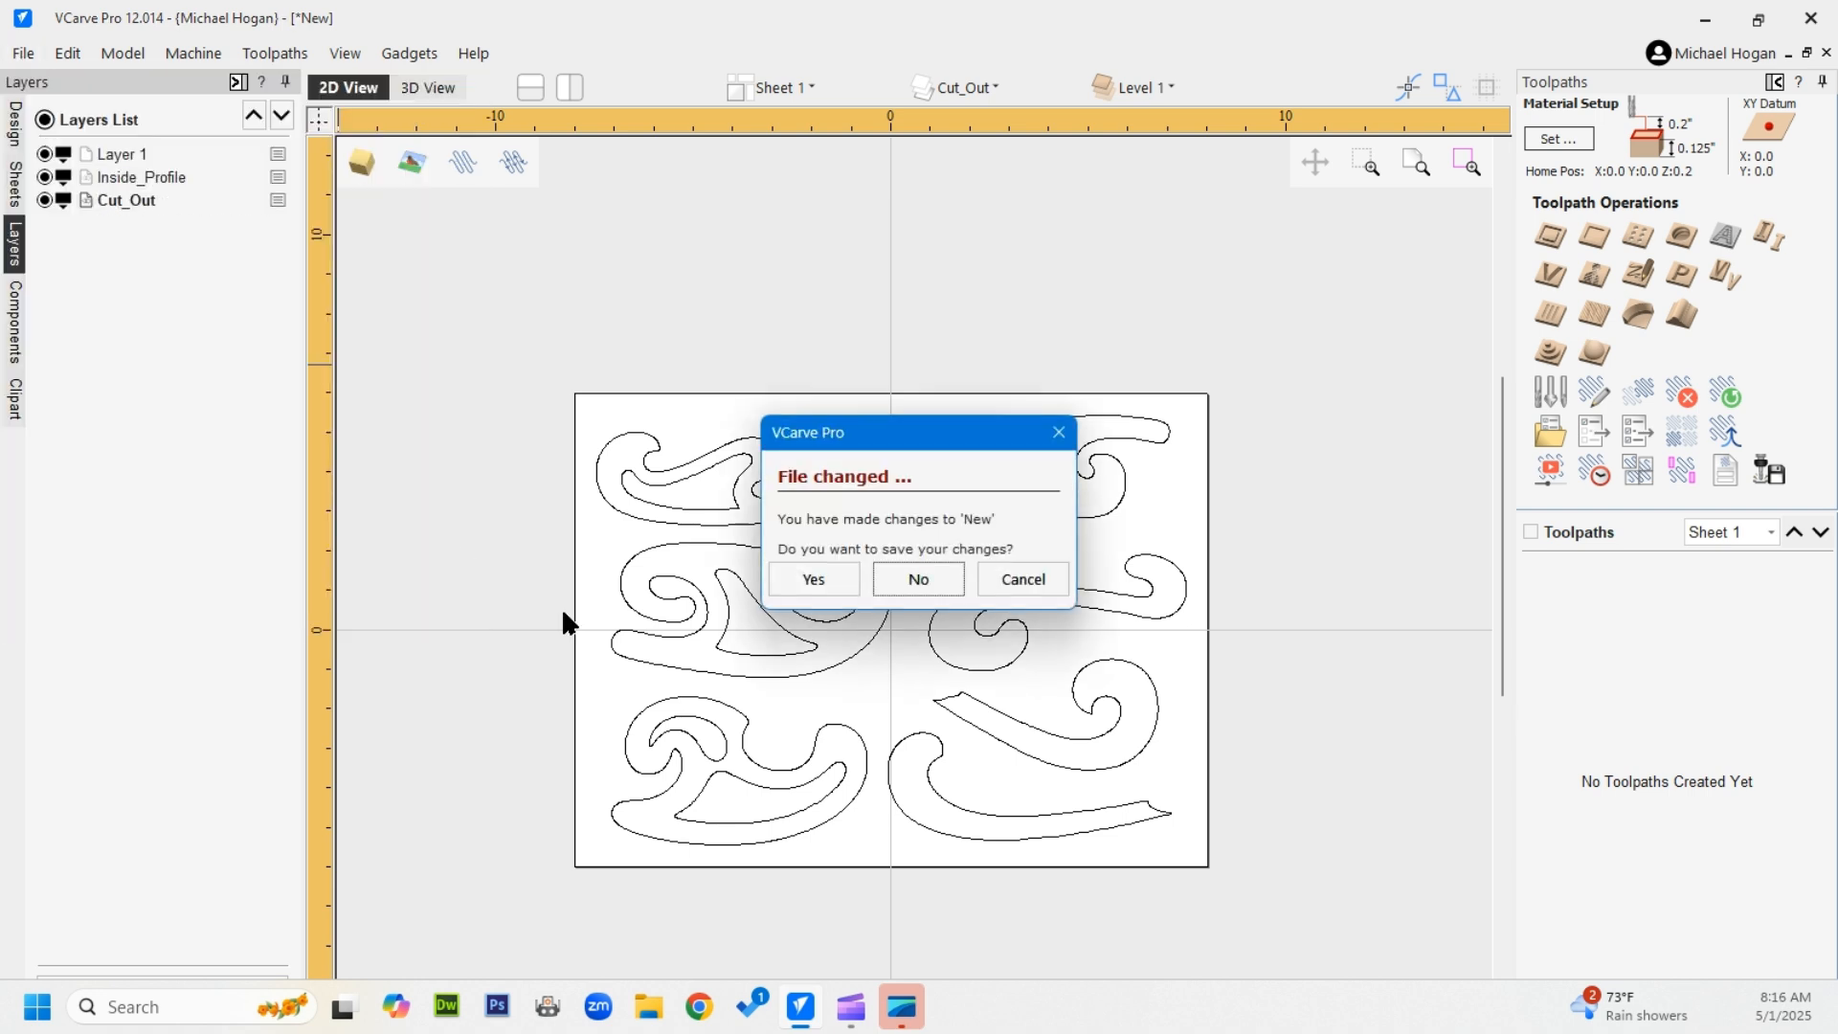
left_click(948, 578)
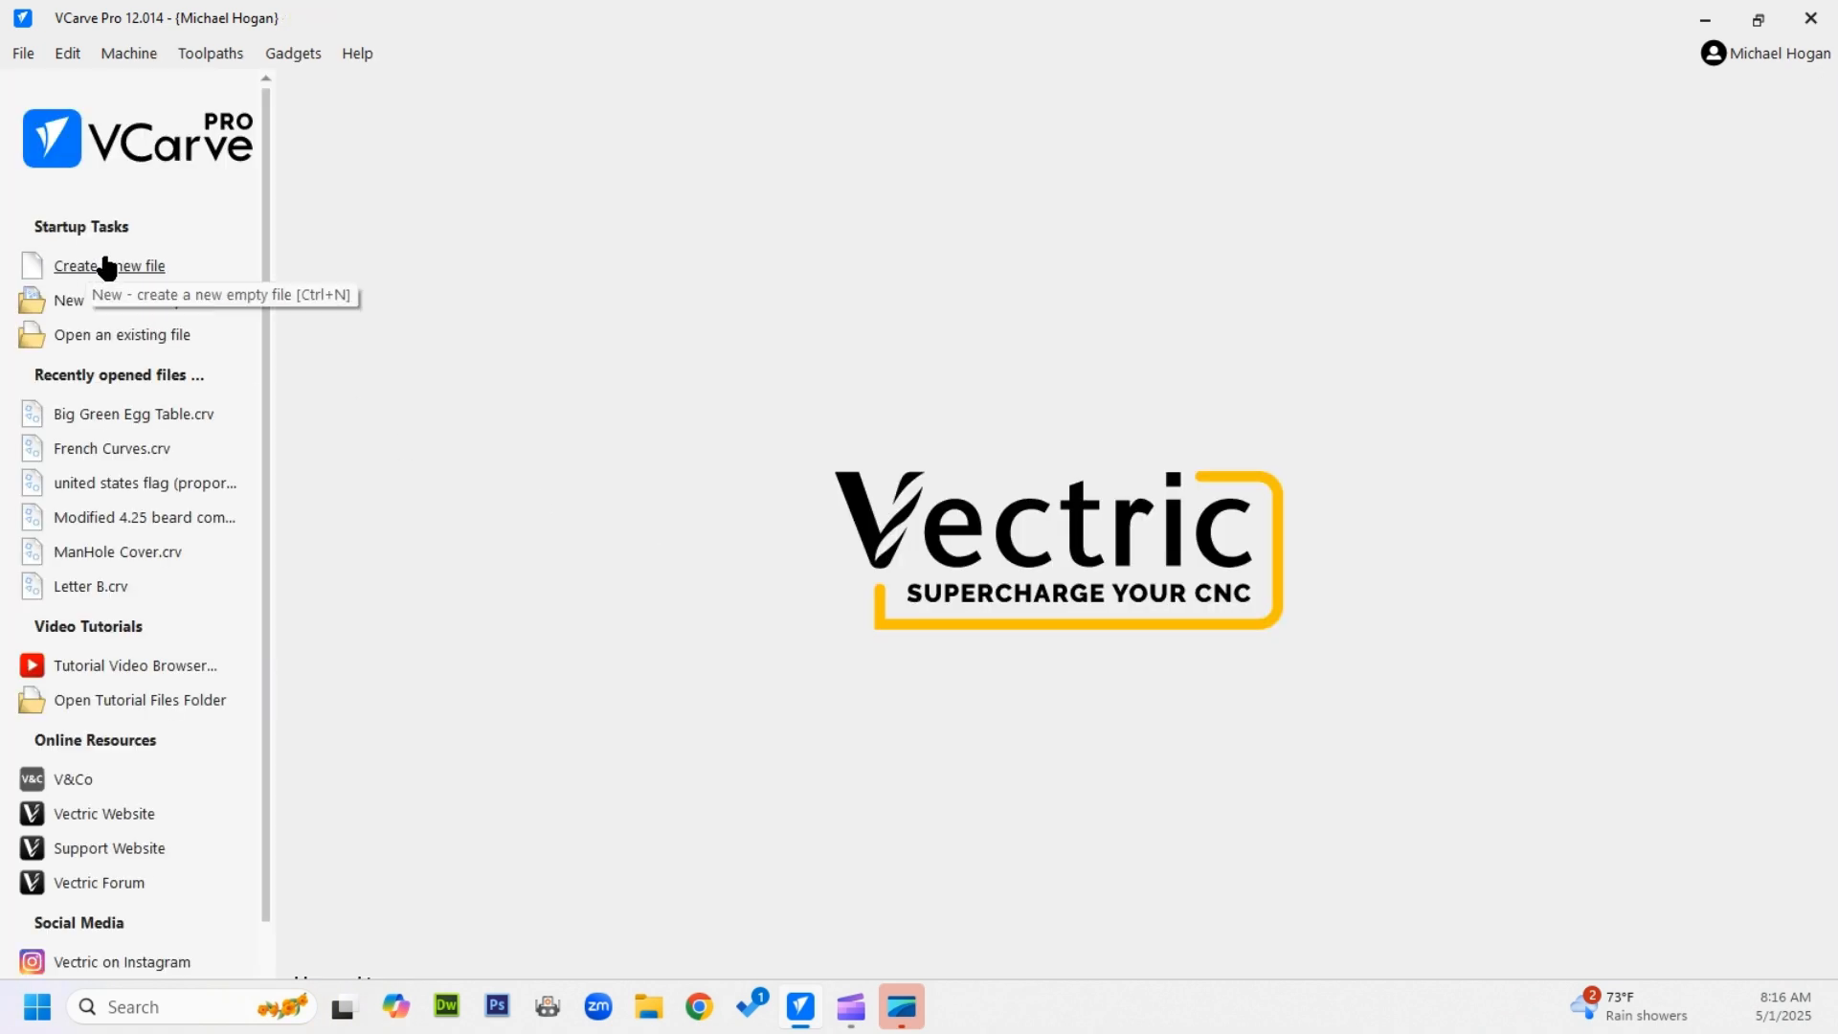
Create a new job 16.0 inches wide and 12.0 inches high, keeping the XY datum at the center
left_click(103, 272)
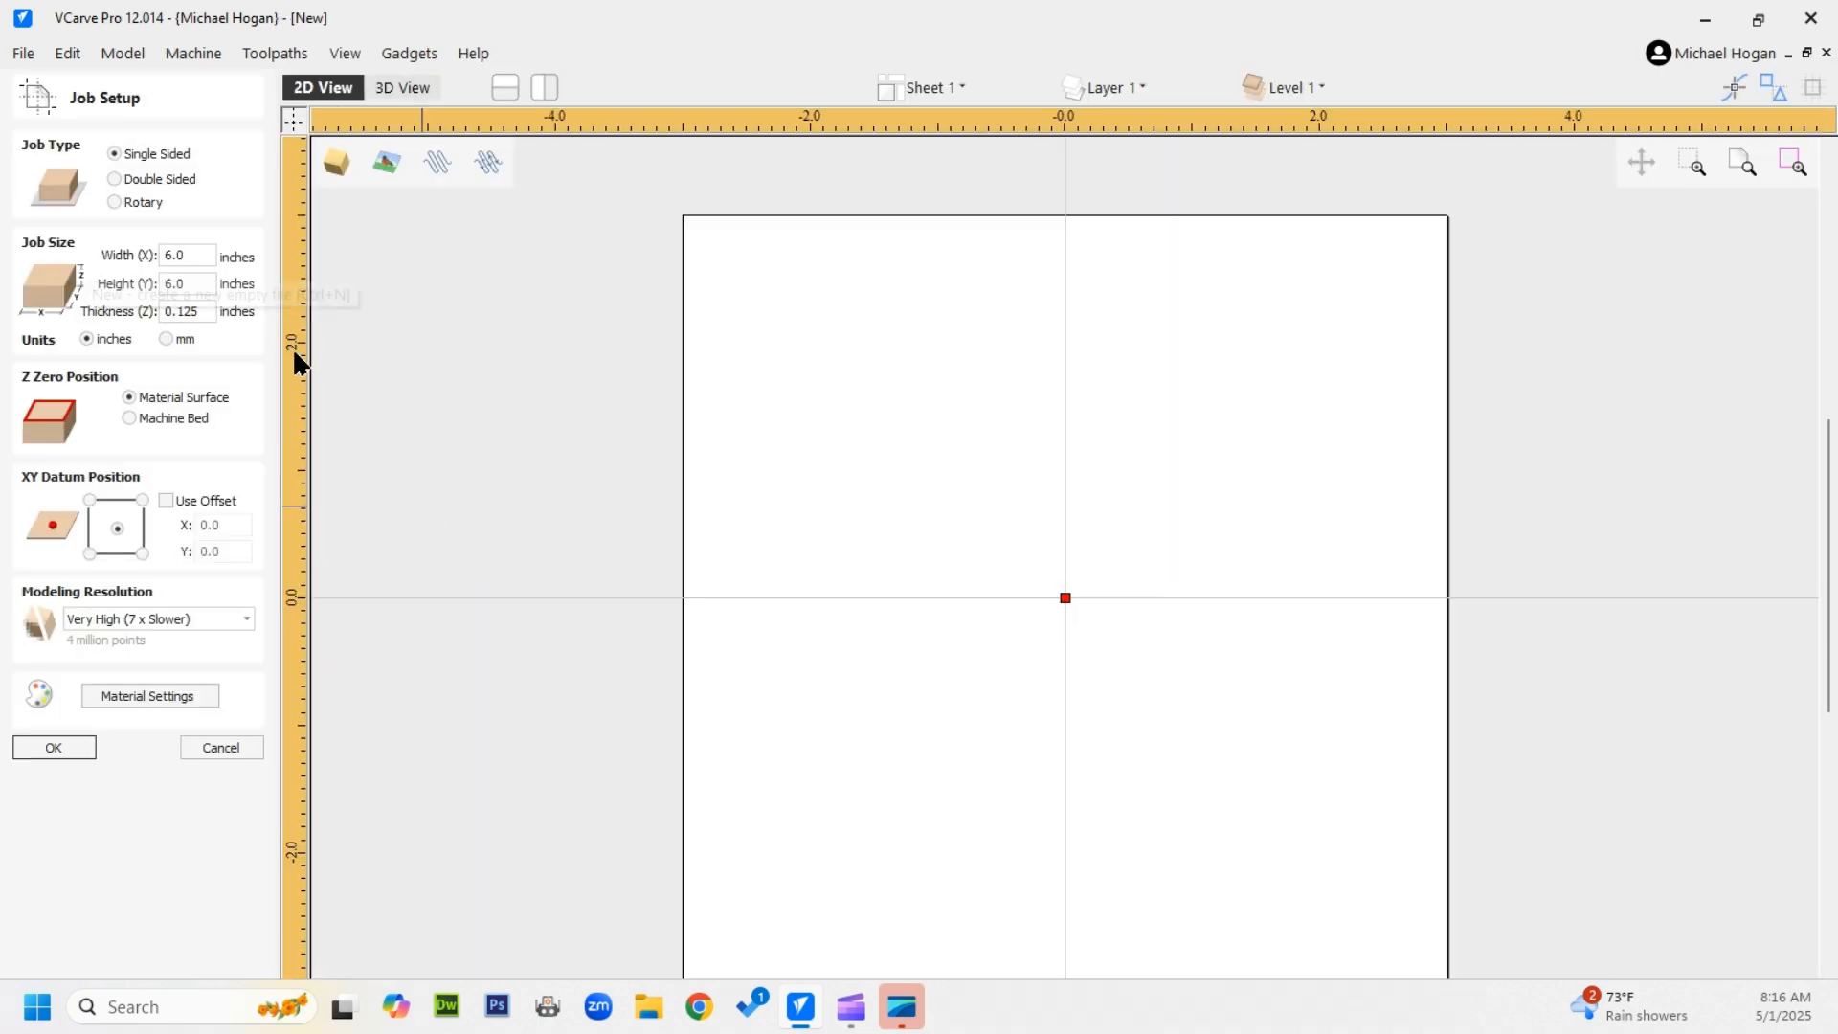
double_click(176, 252)
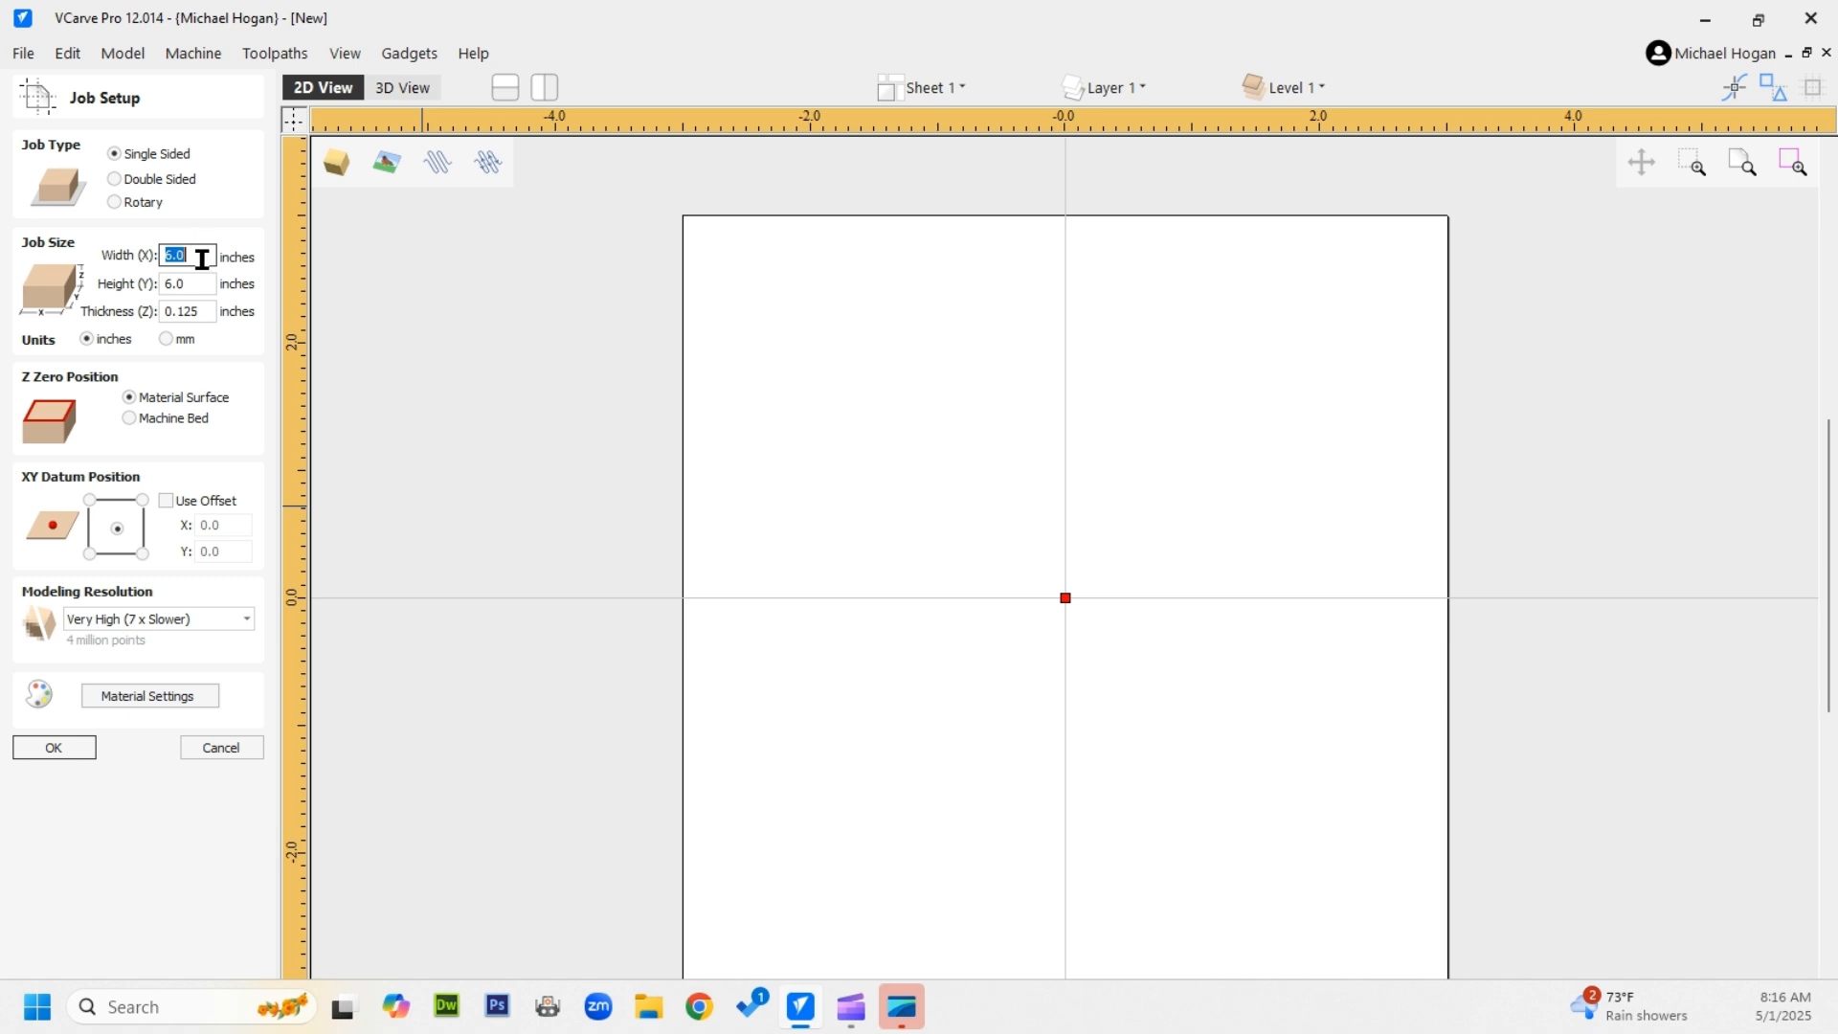
type("16.0")
key("Tab")
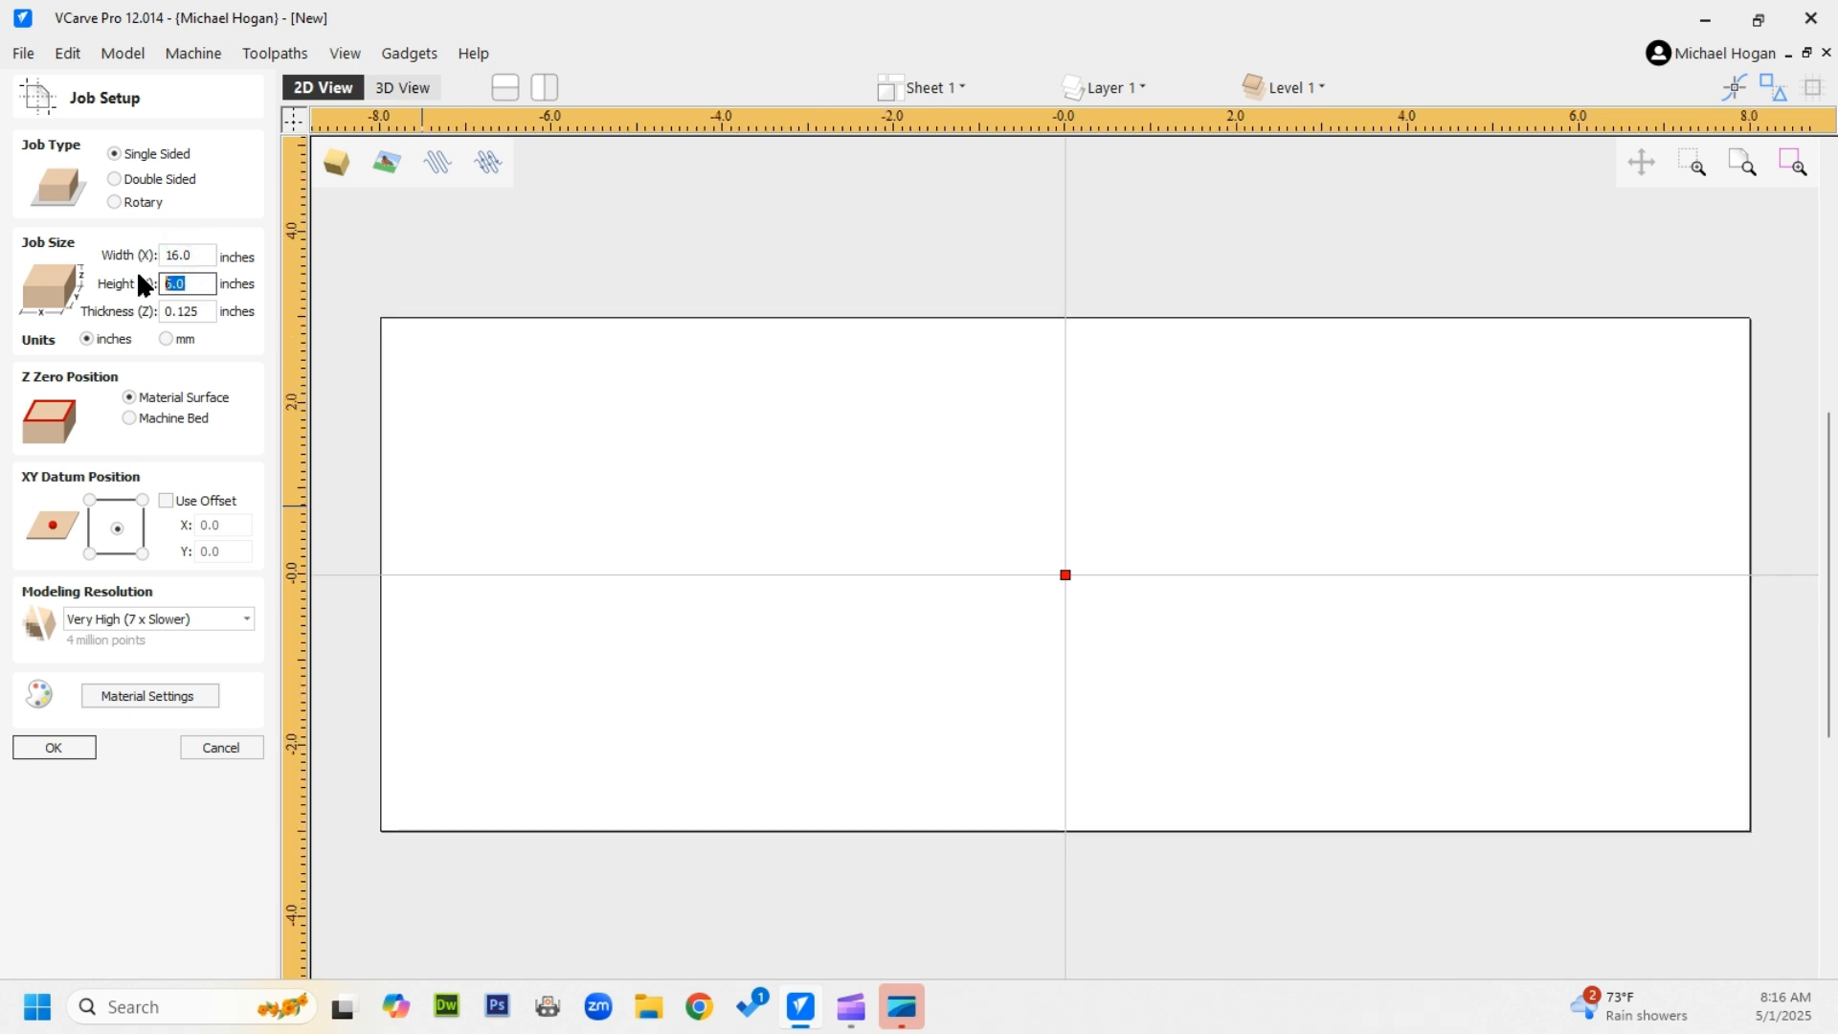
type("12.0")
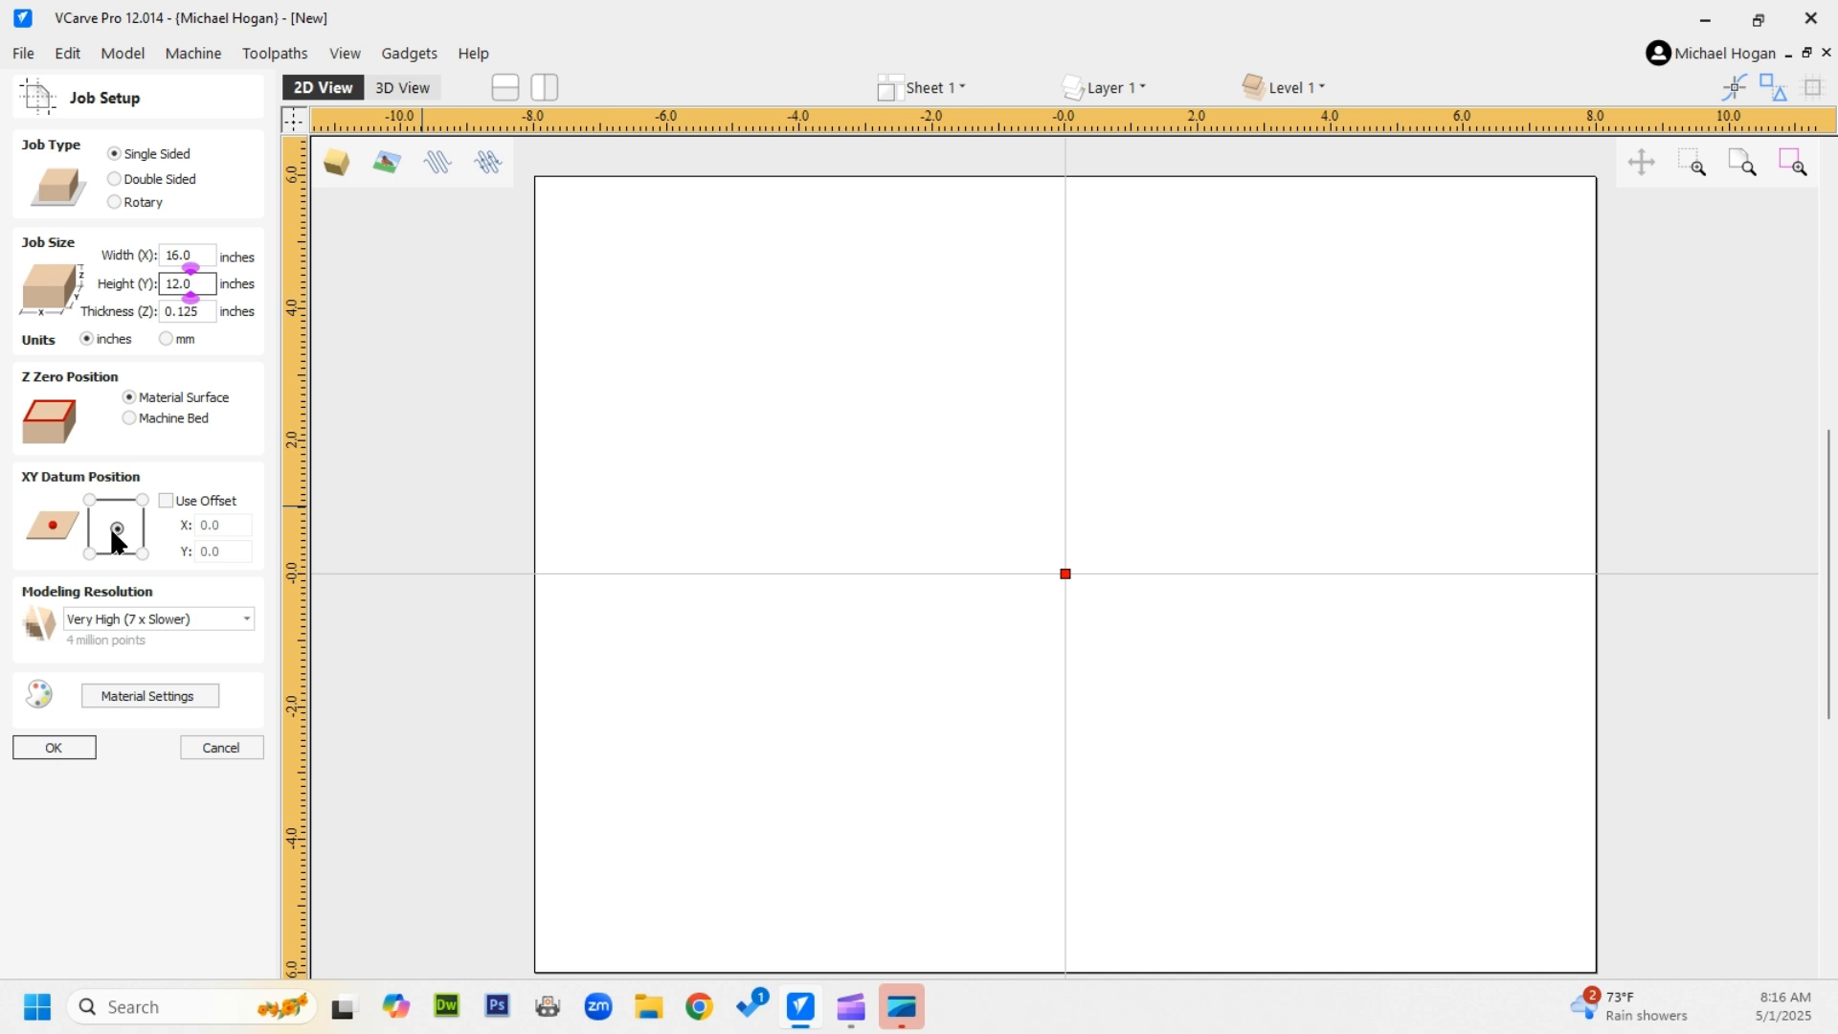
left_click(41, 747)
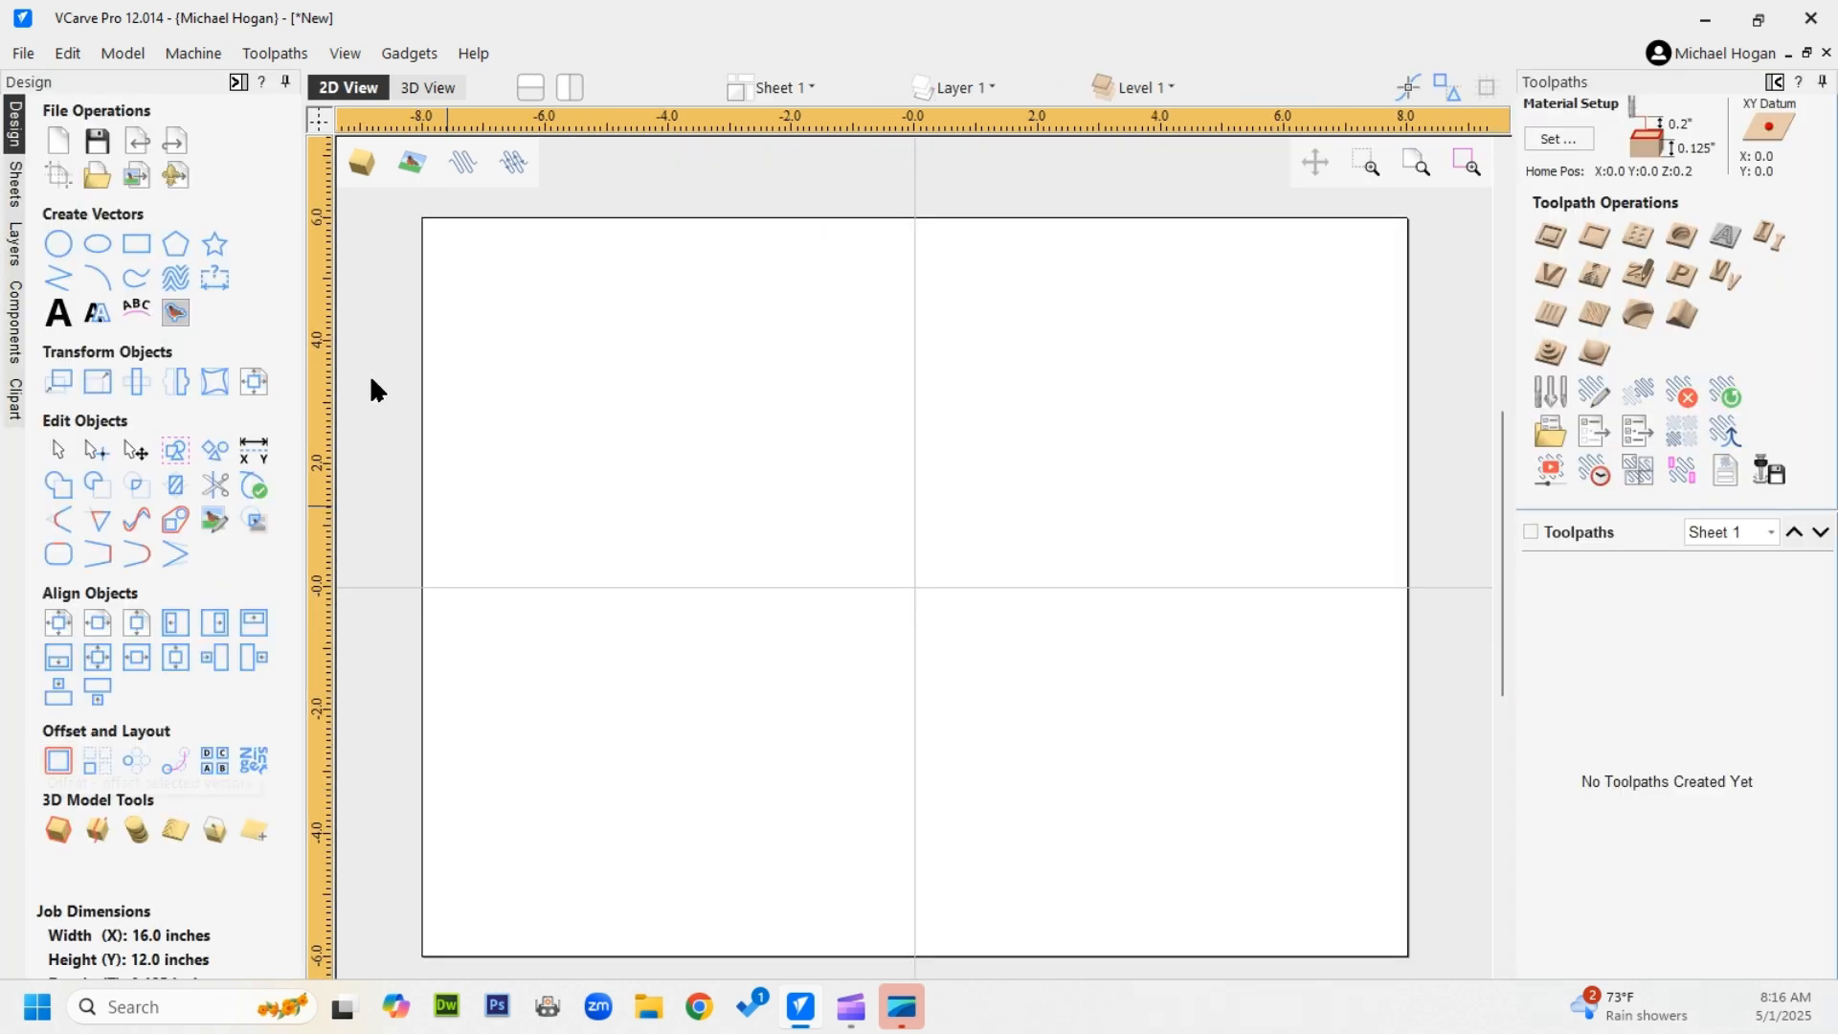
Launch the French Curves Maker gadget in the new job
left_click(411, 54)
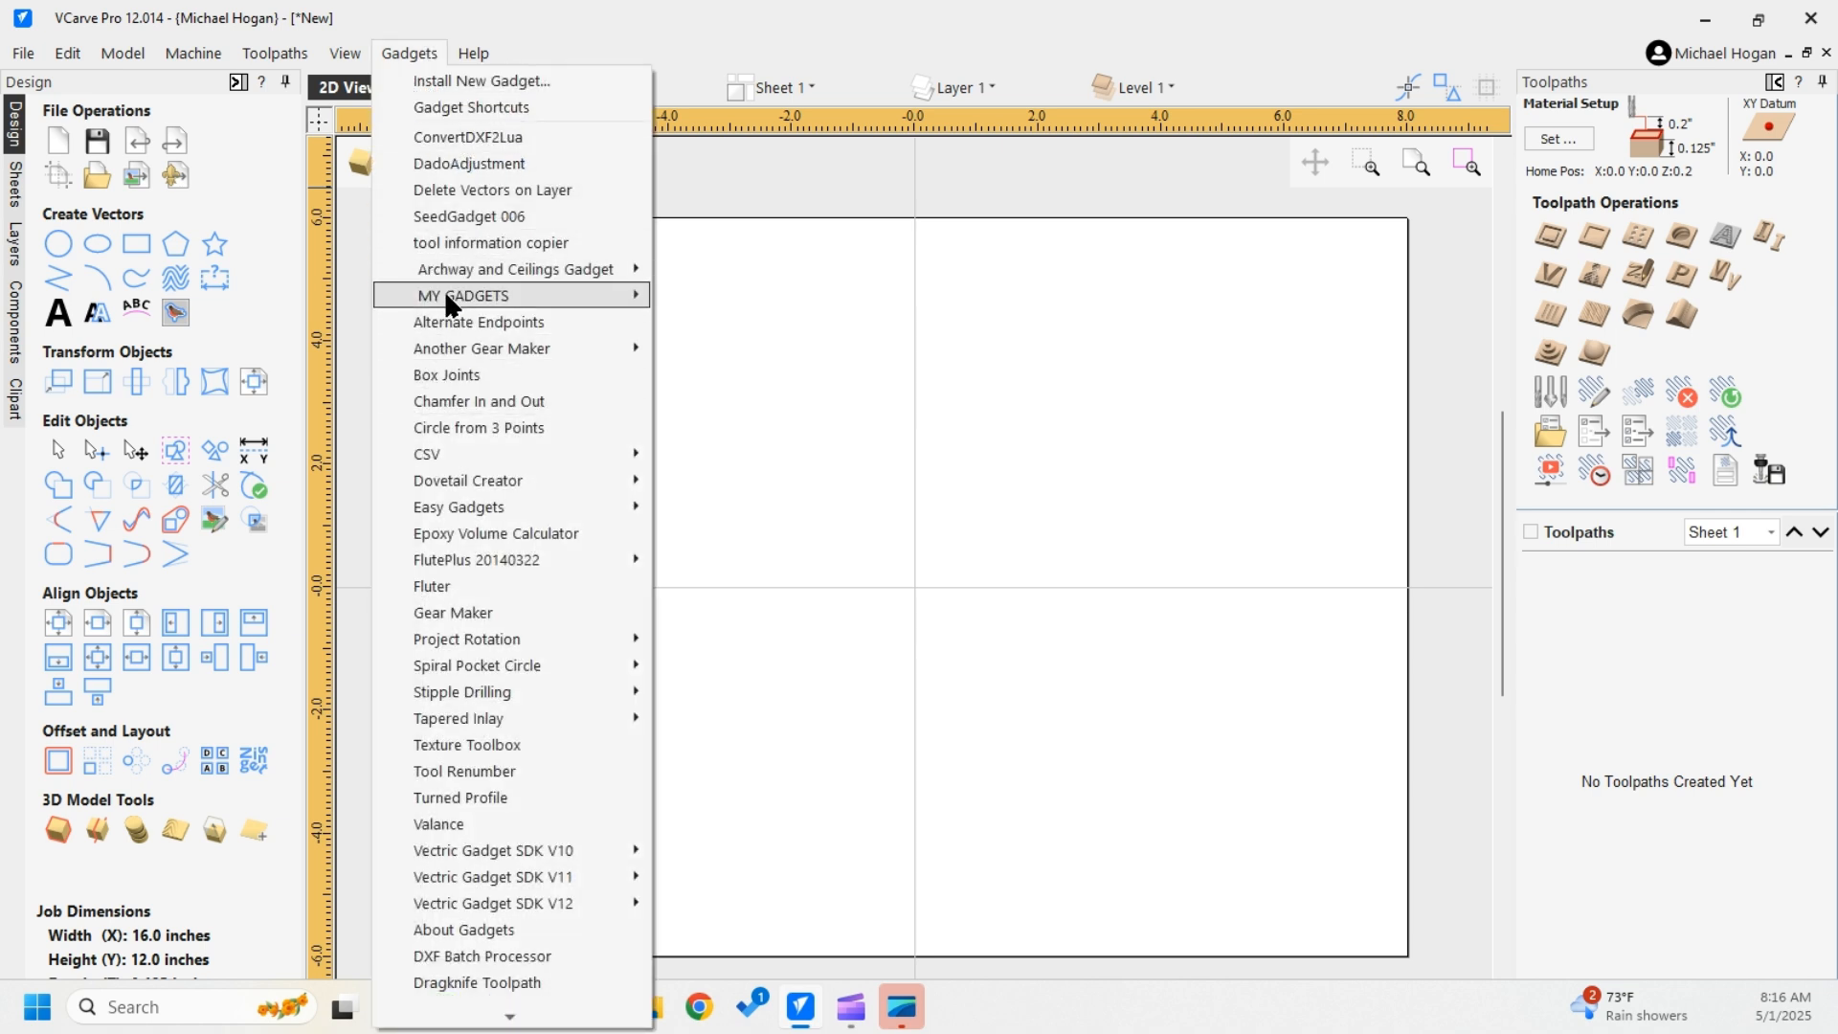
mouse_move(444, 290)
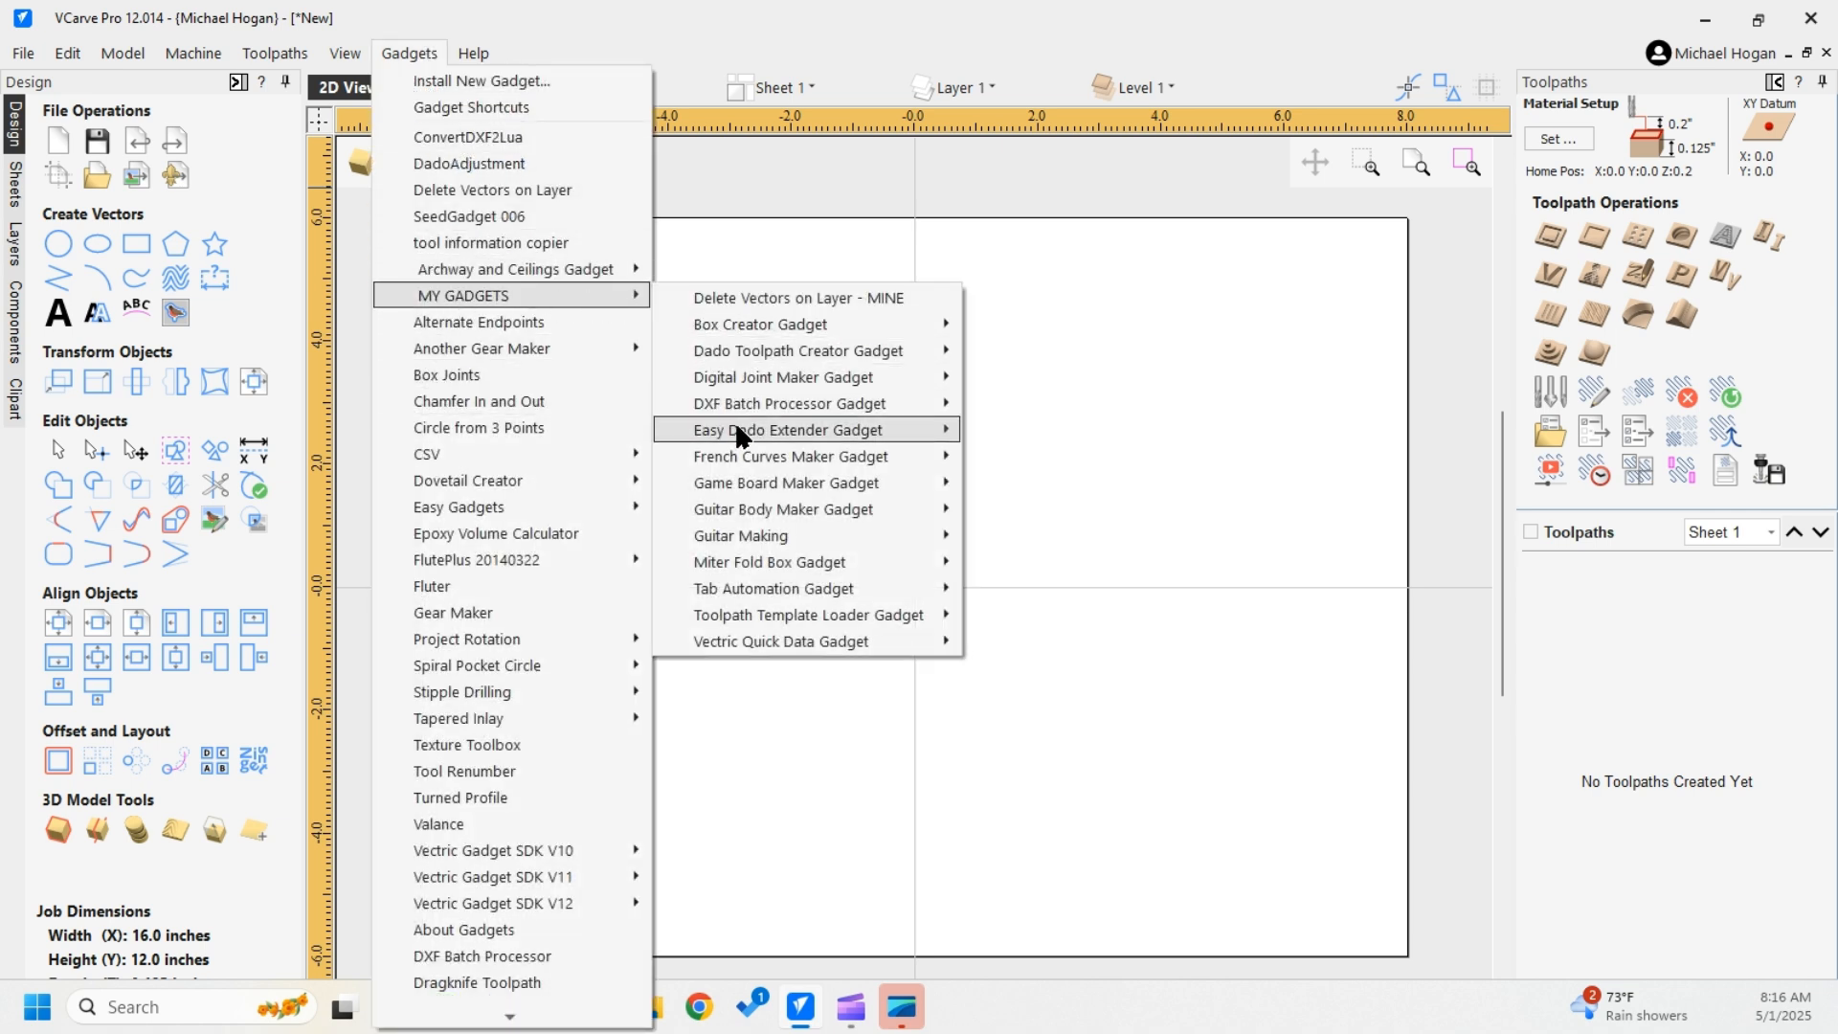
mouse_move(747, 484)
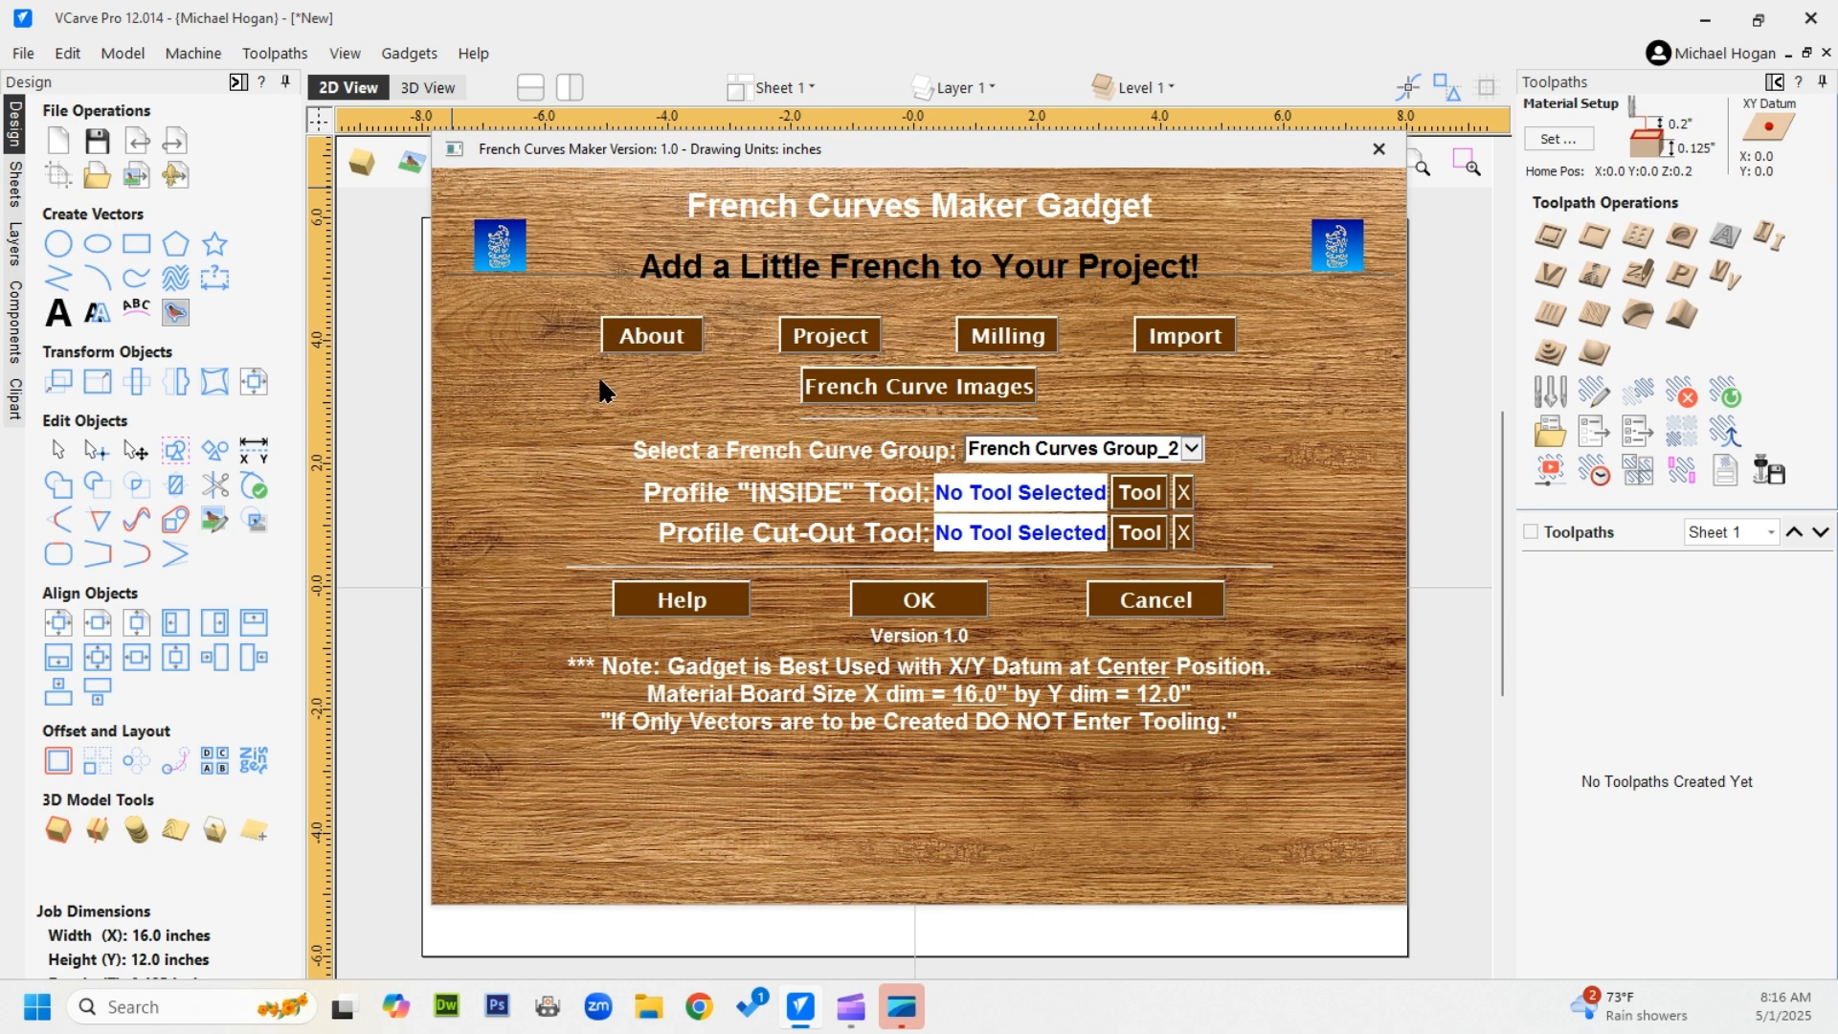
Check the gadget's saved project setup and milling settings, leaving both without changes
left_click(849, 331)
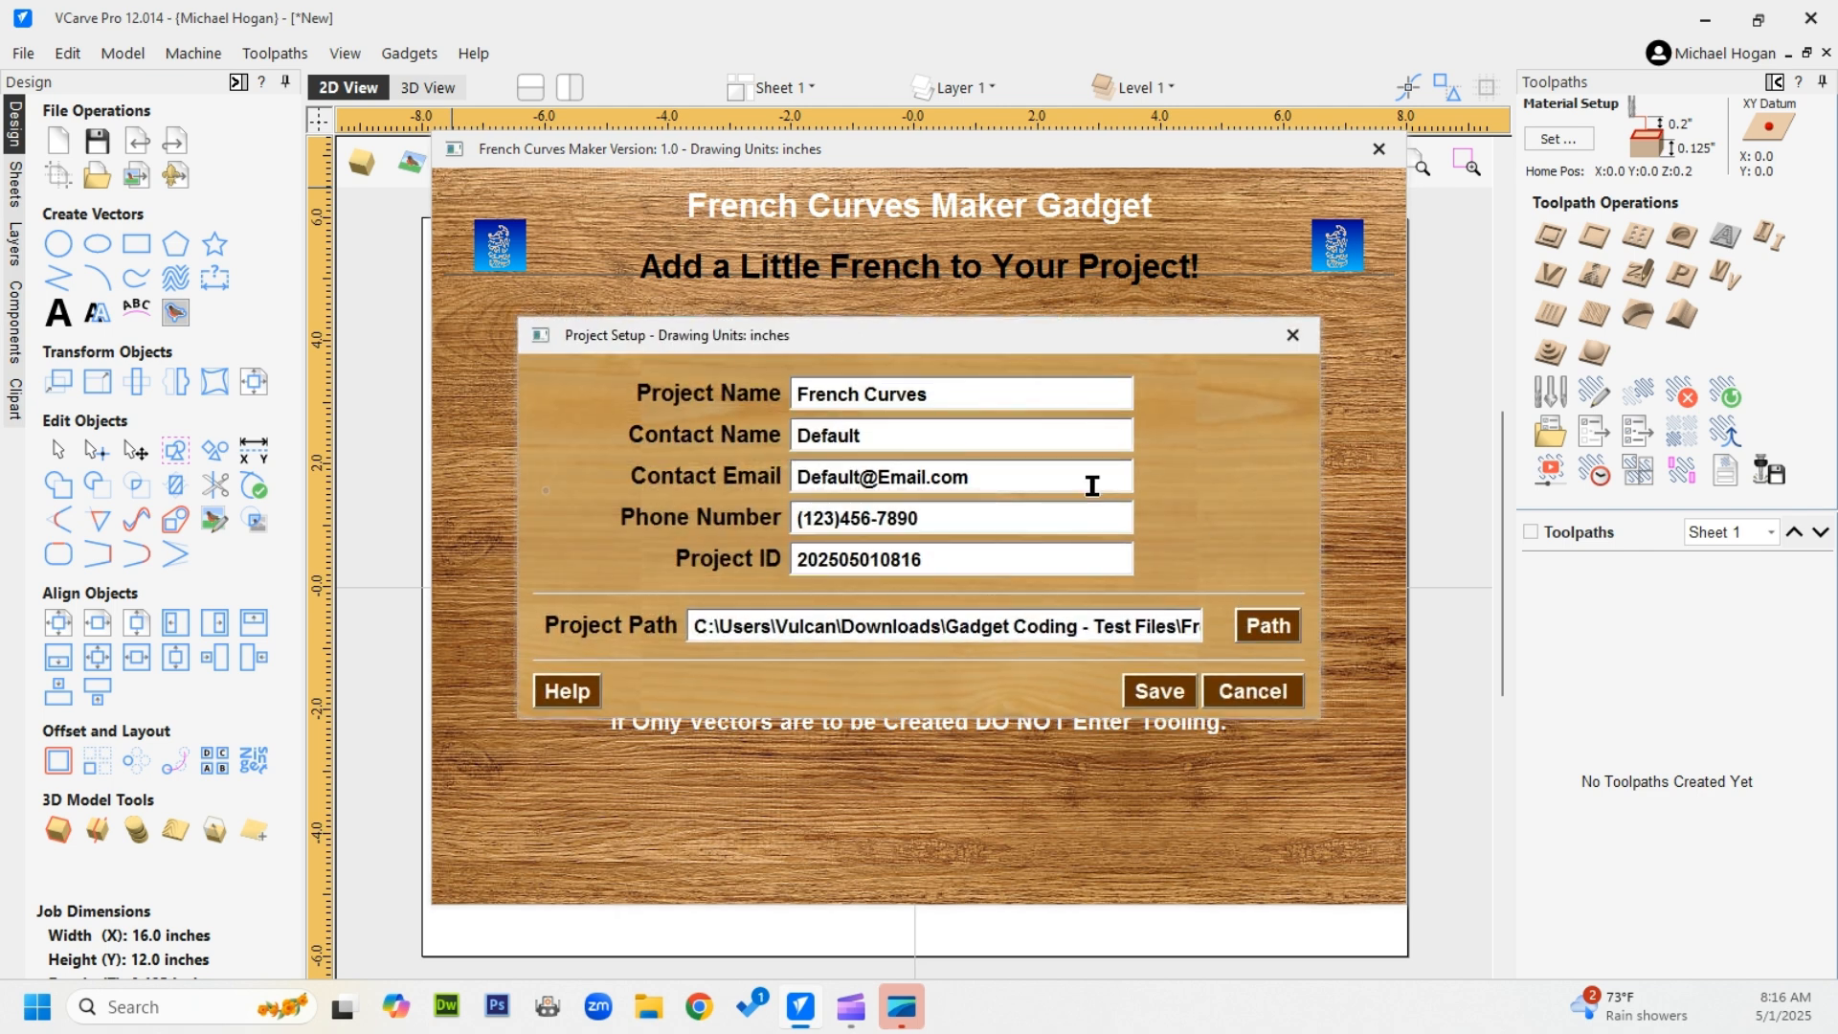
left_click(1252, 692)
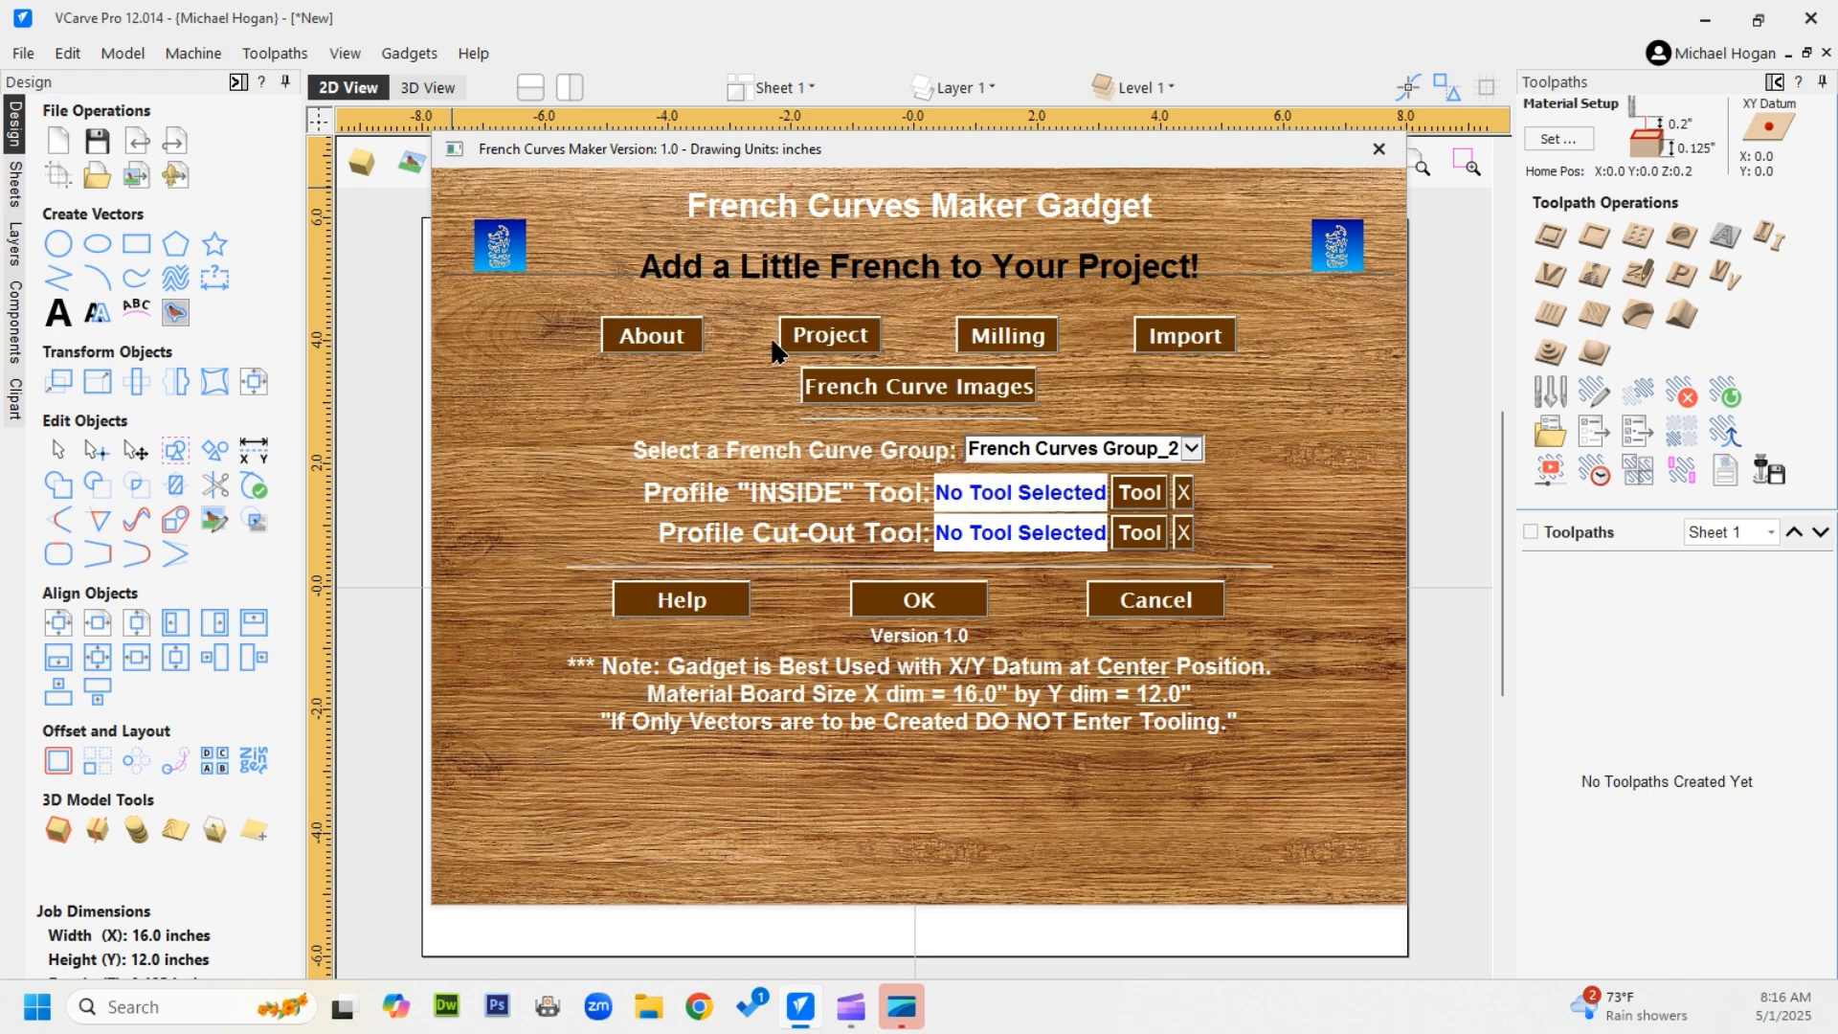
left_click(1034, 343)
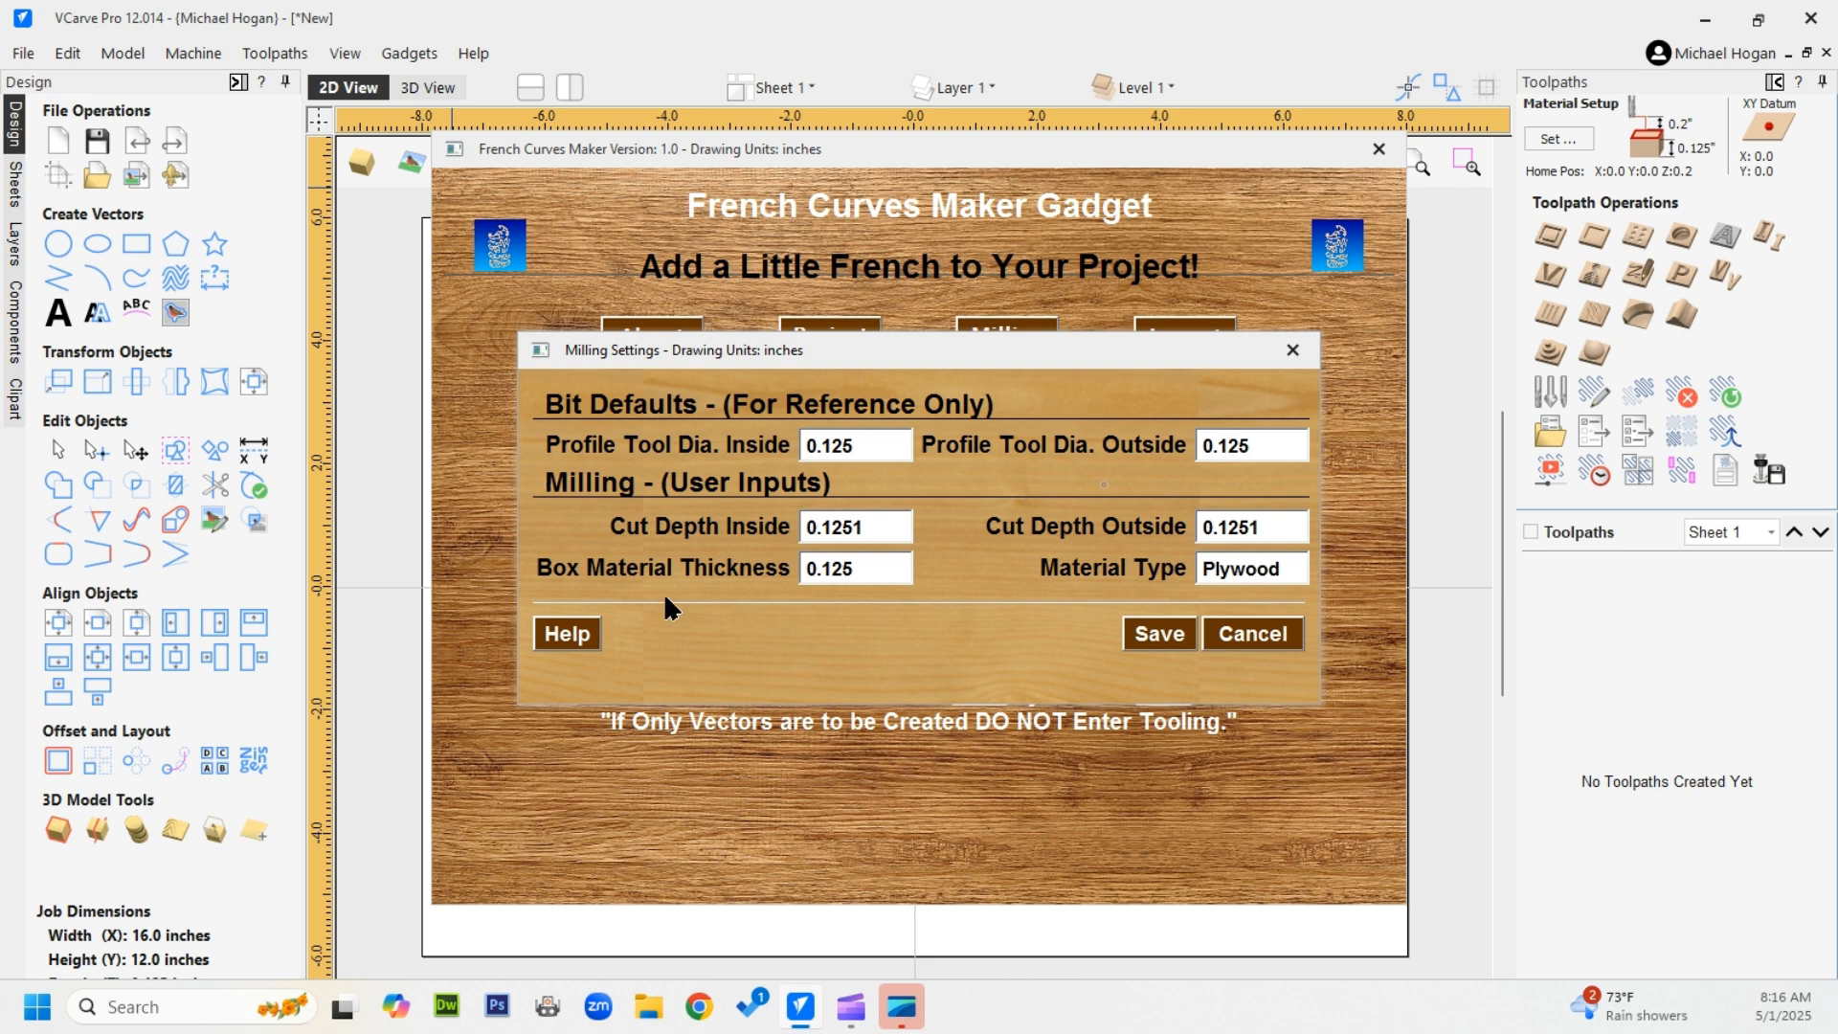
left_click(1254, 634)
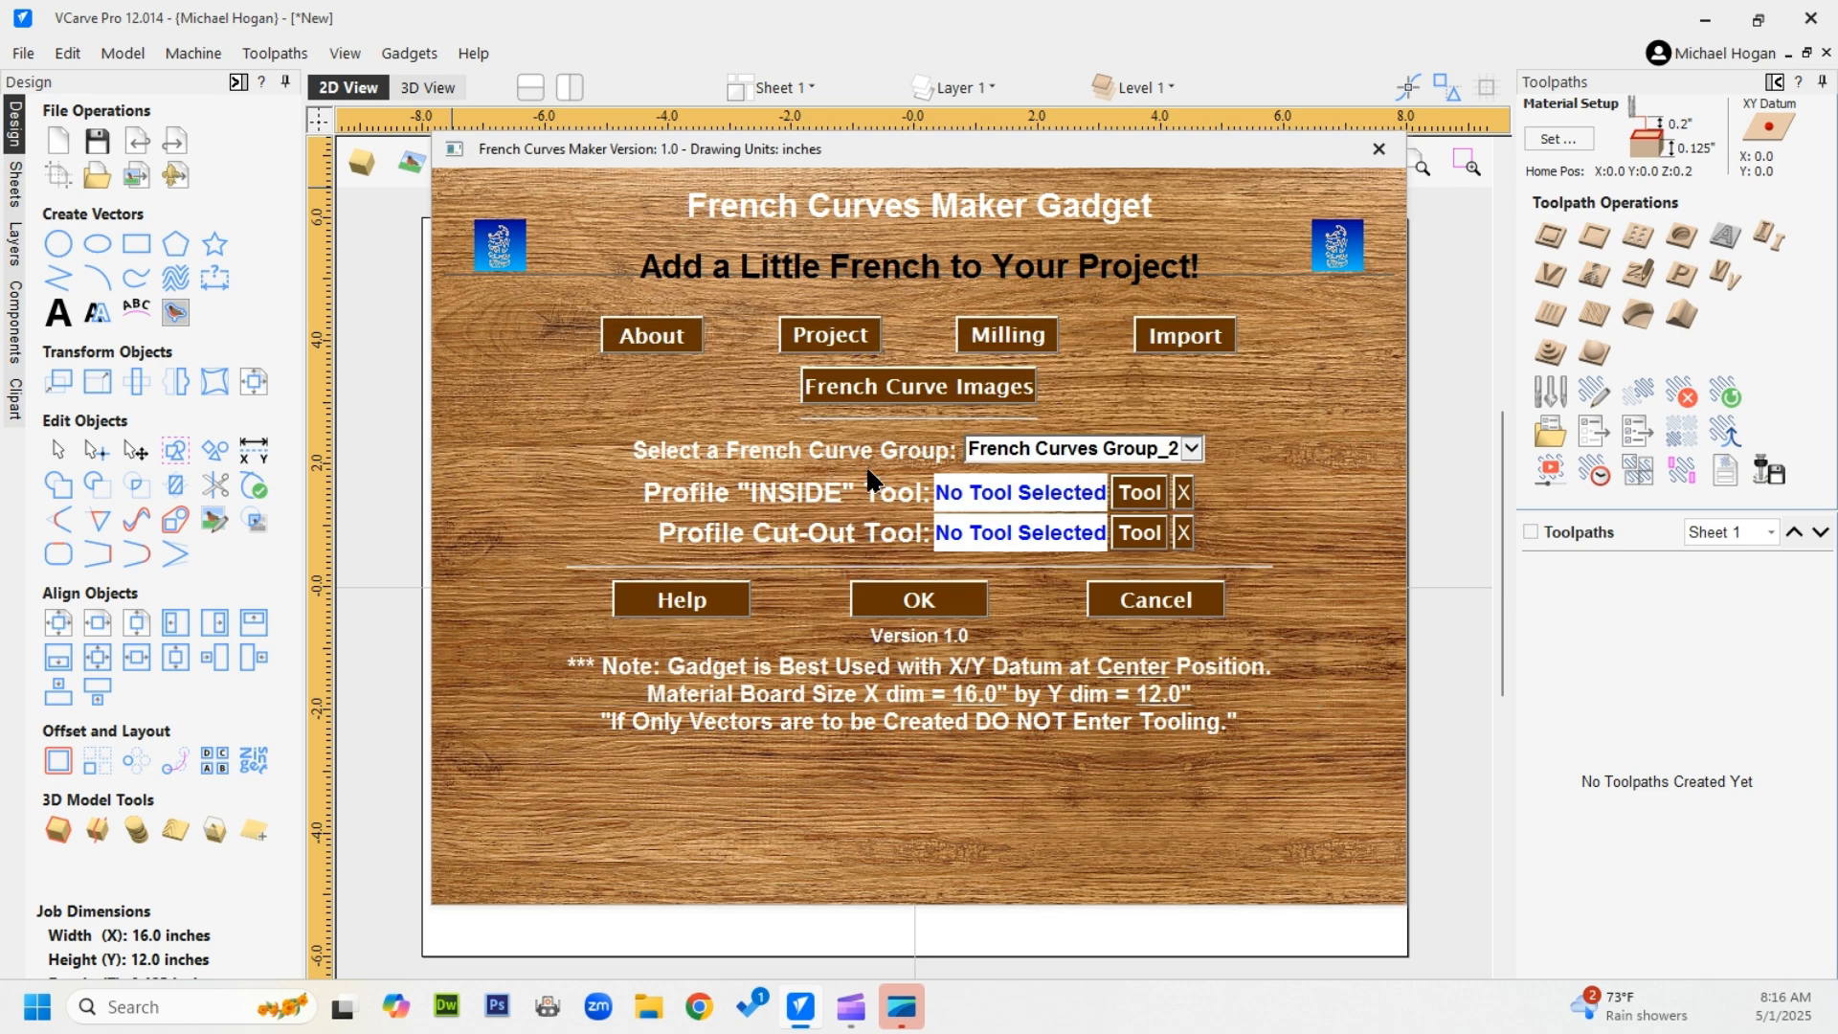
Assign the End Mill Dia .0625 CH .3125 Downcut Amana as the Profile "INSIDE" tool
left_click(1139, 495)
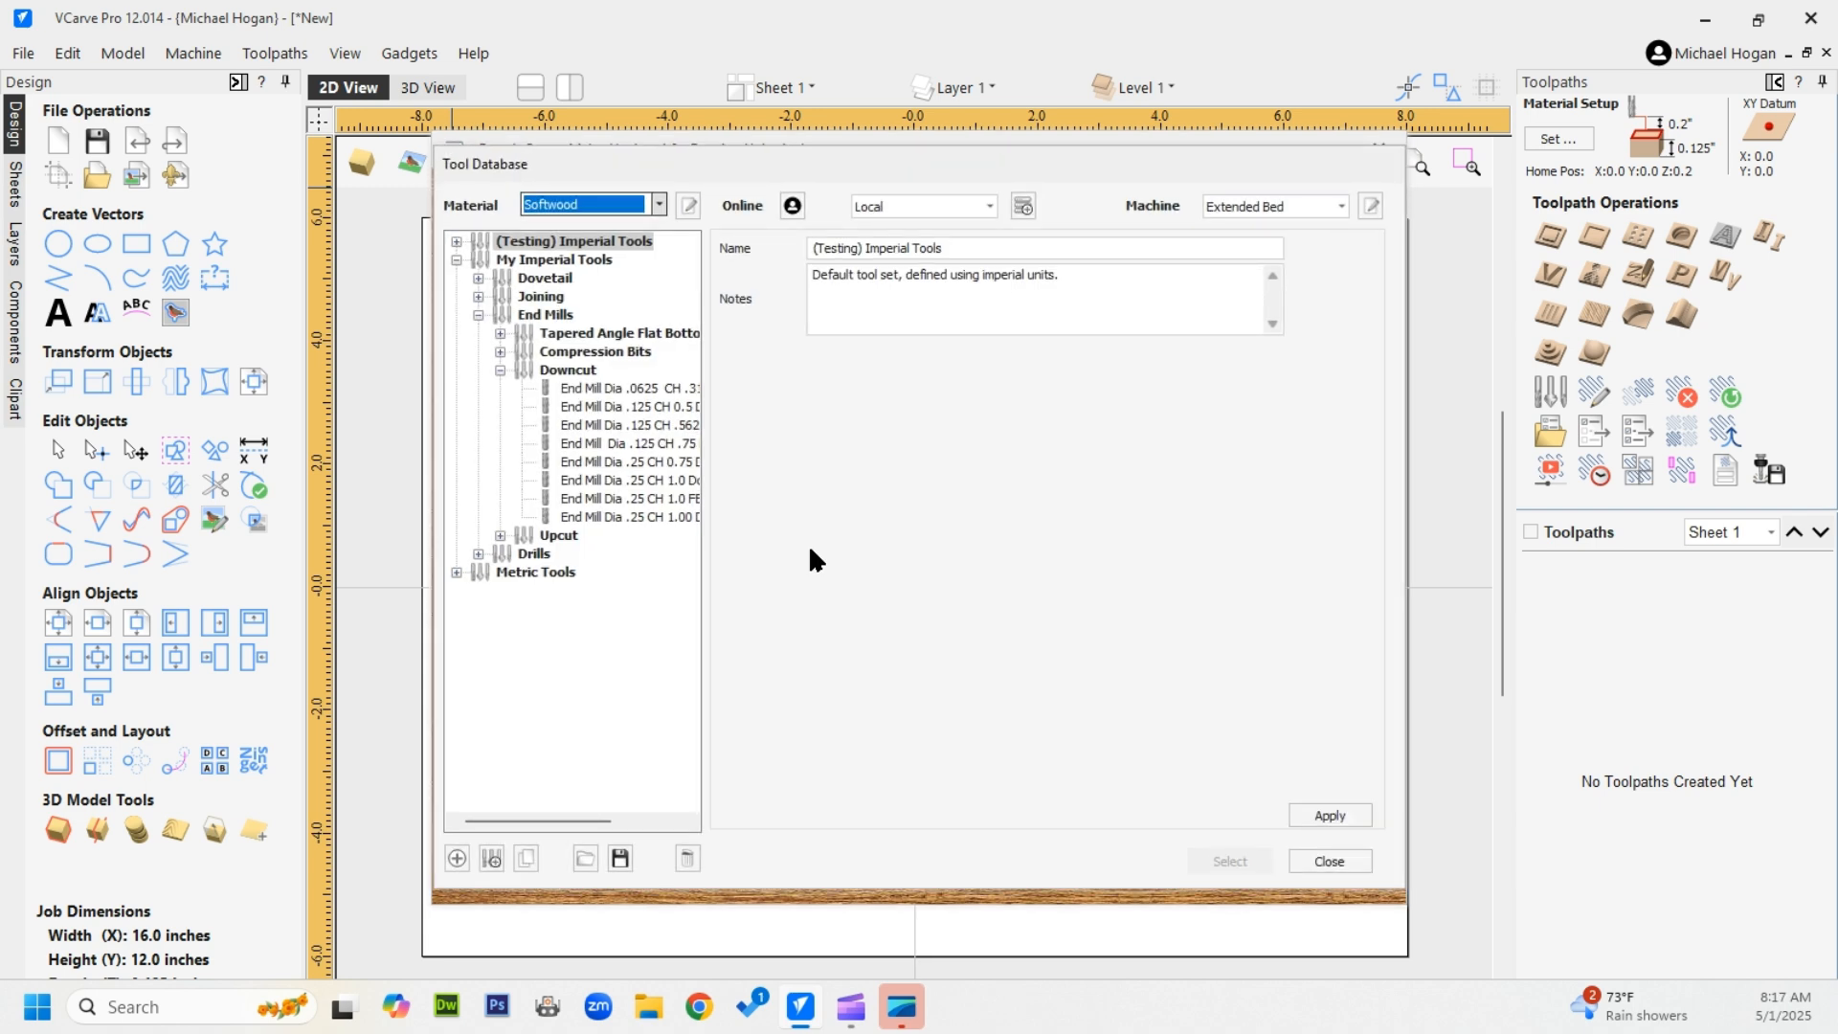
left_click(604, 388)
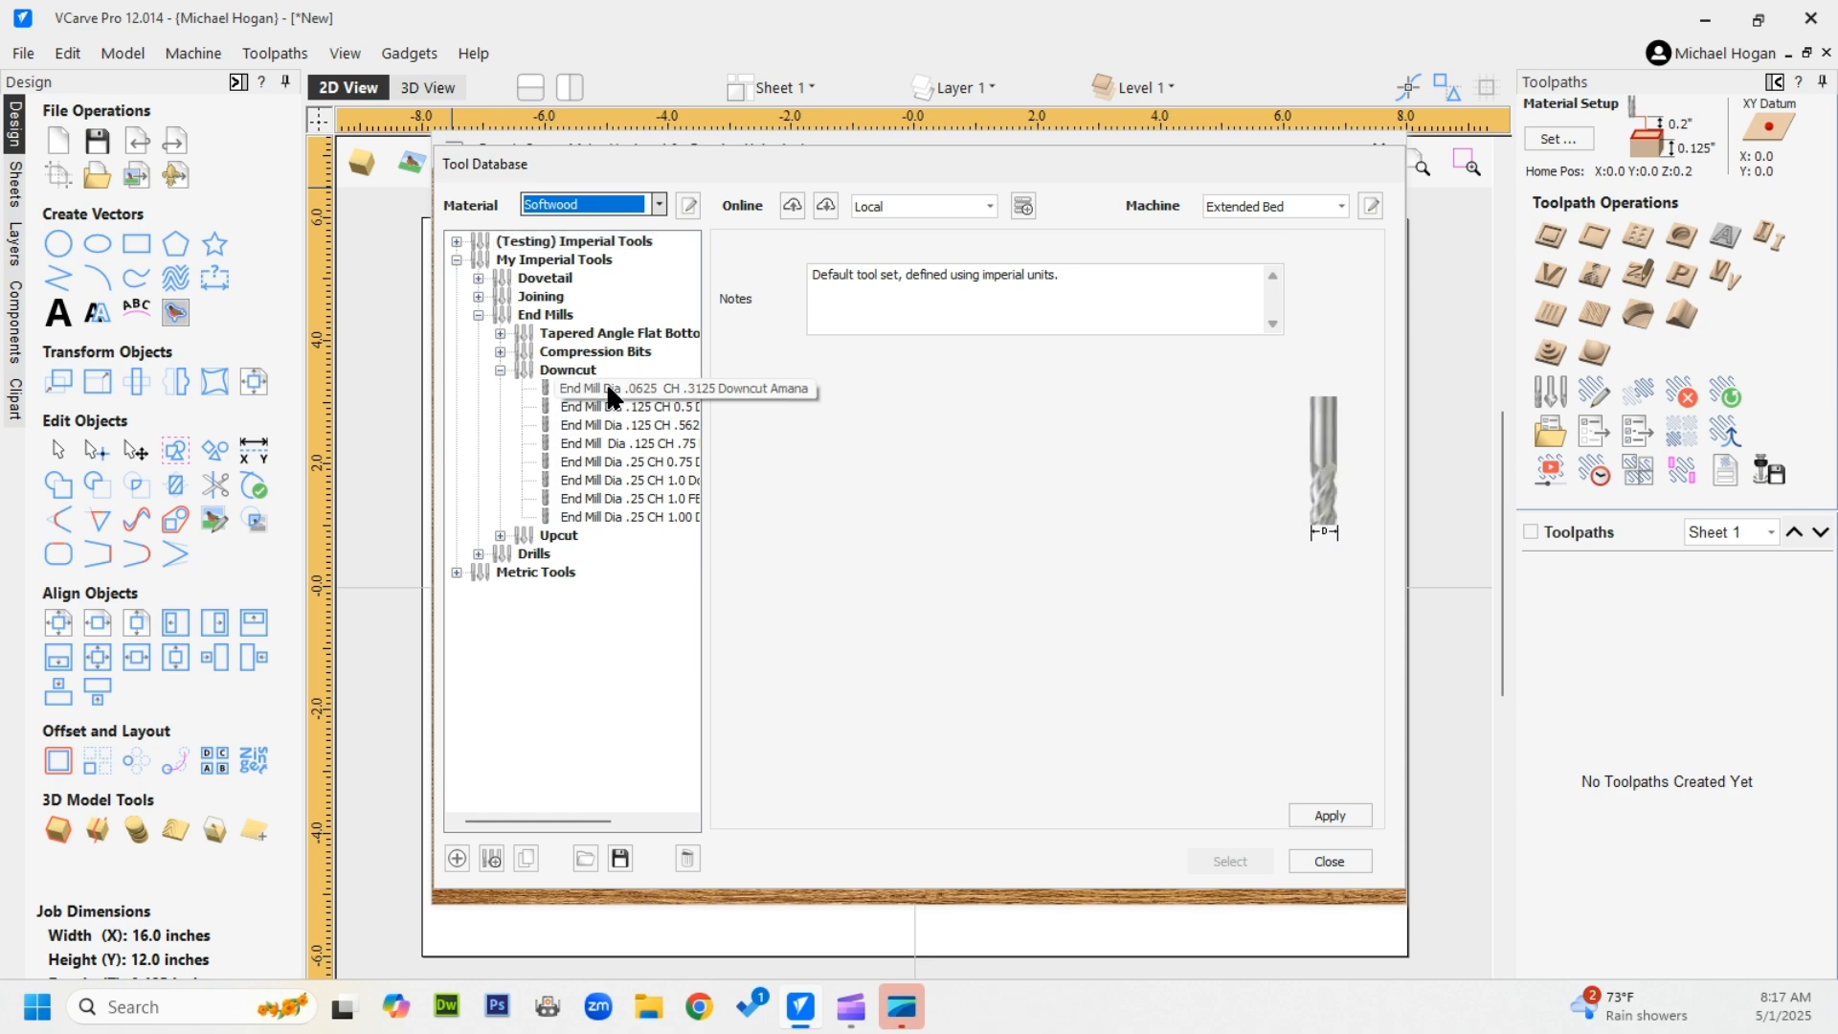
left_click(1235, 858)
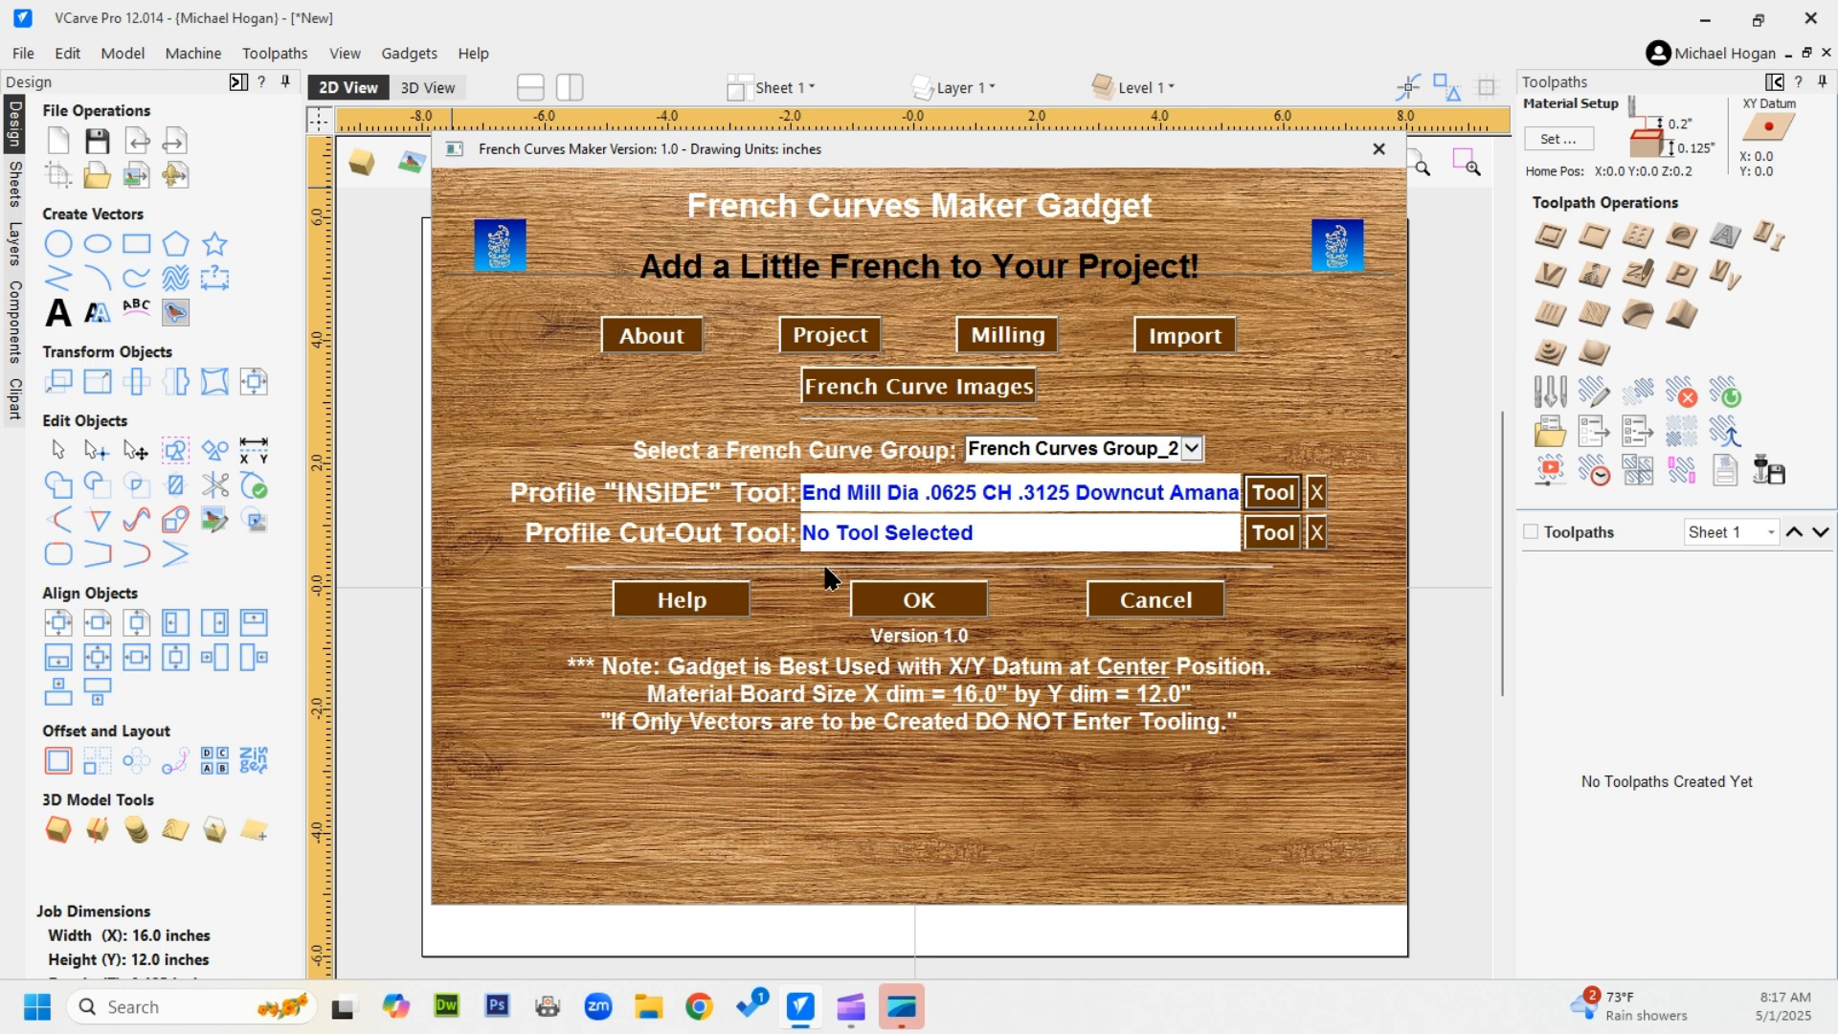
Assign the End Mill Dia .125 CH 0.5 Downcut as the Profile Cut-Out tool and try to generate French Curves Group_2
left_click(1276, 534)
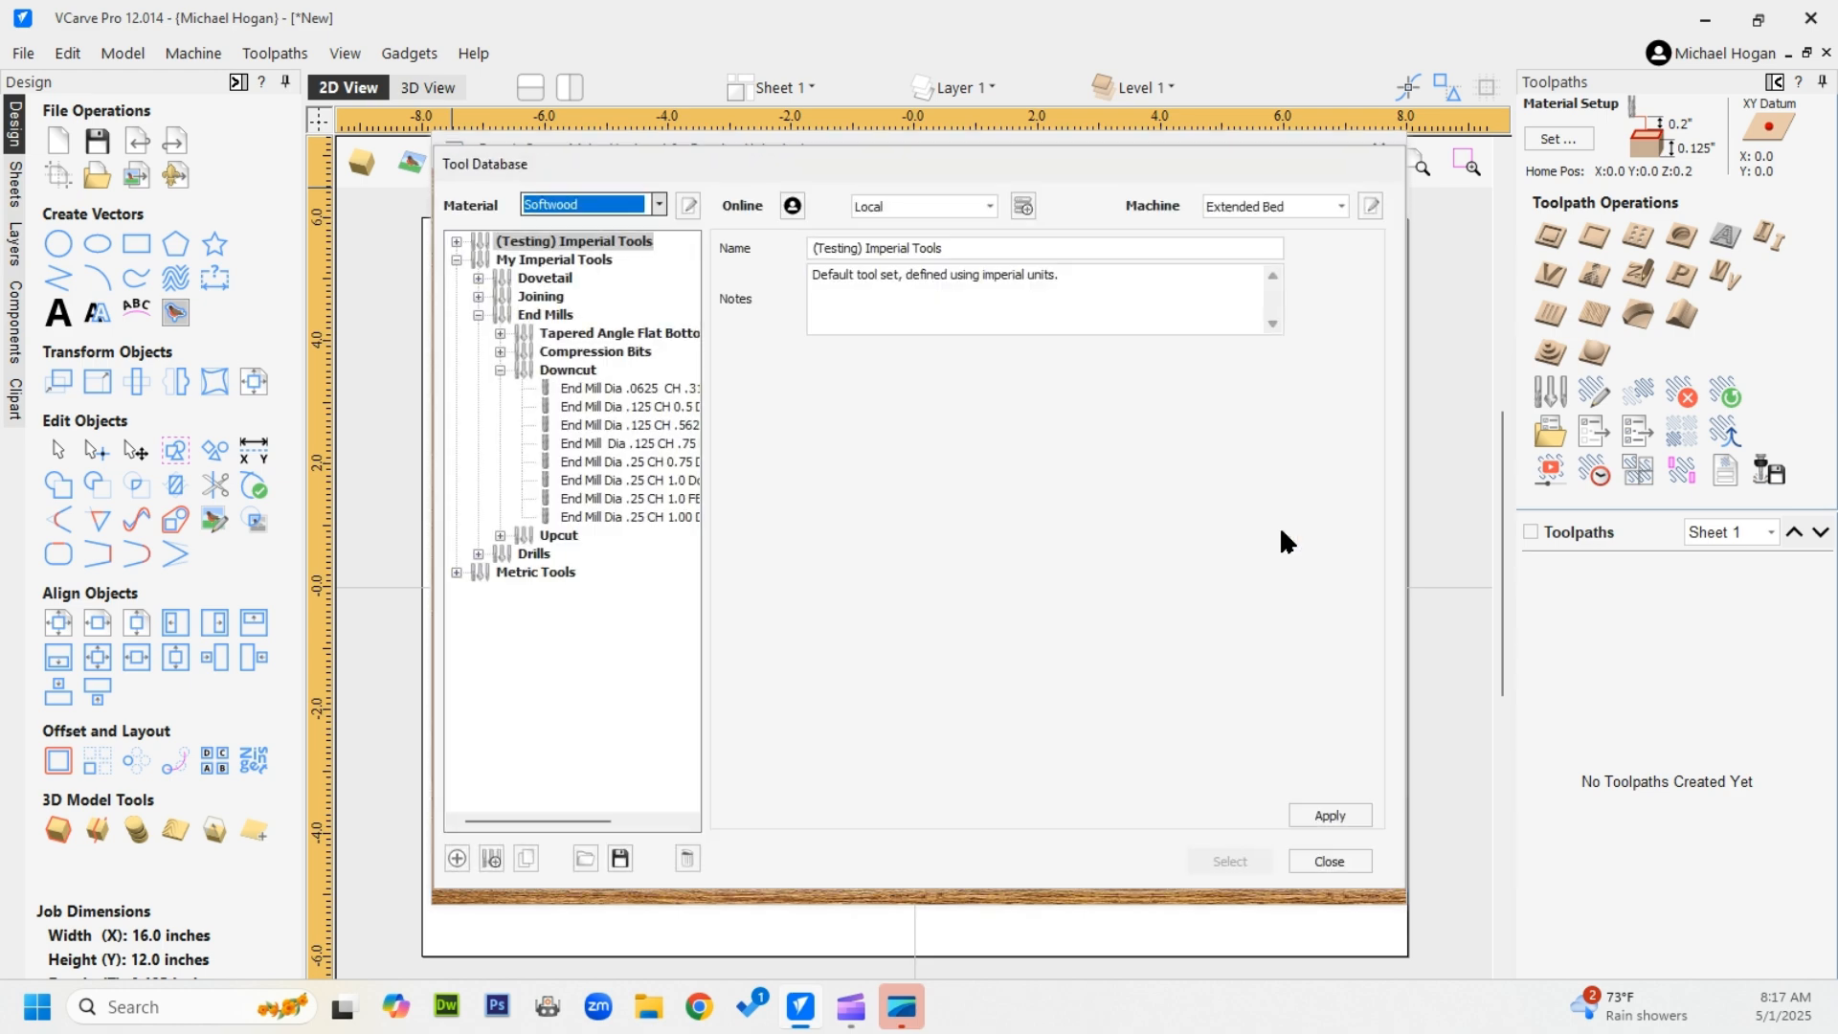
left_click(632, 406)
left_click(1218, 859)
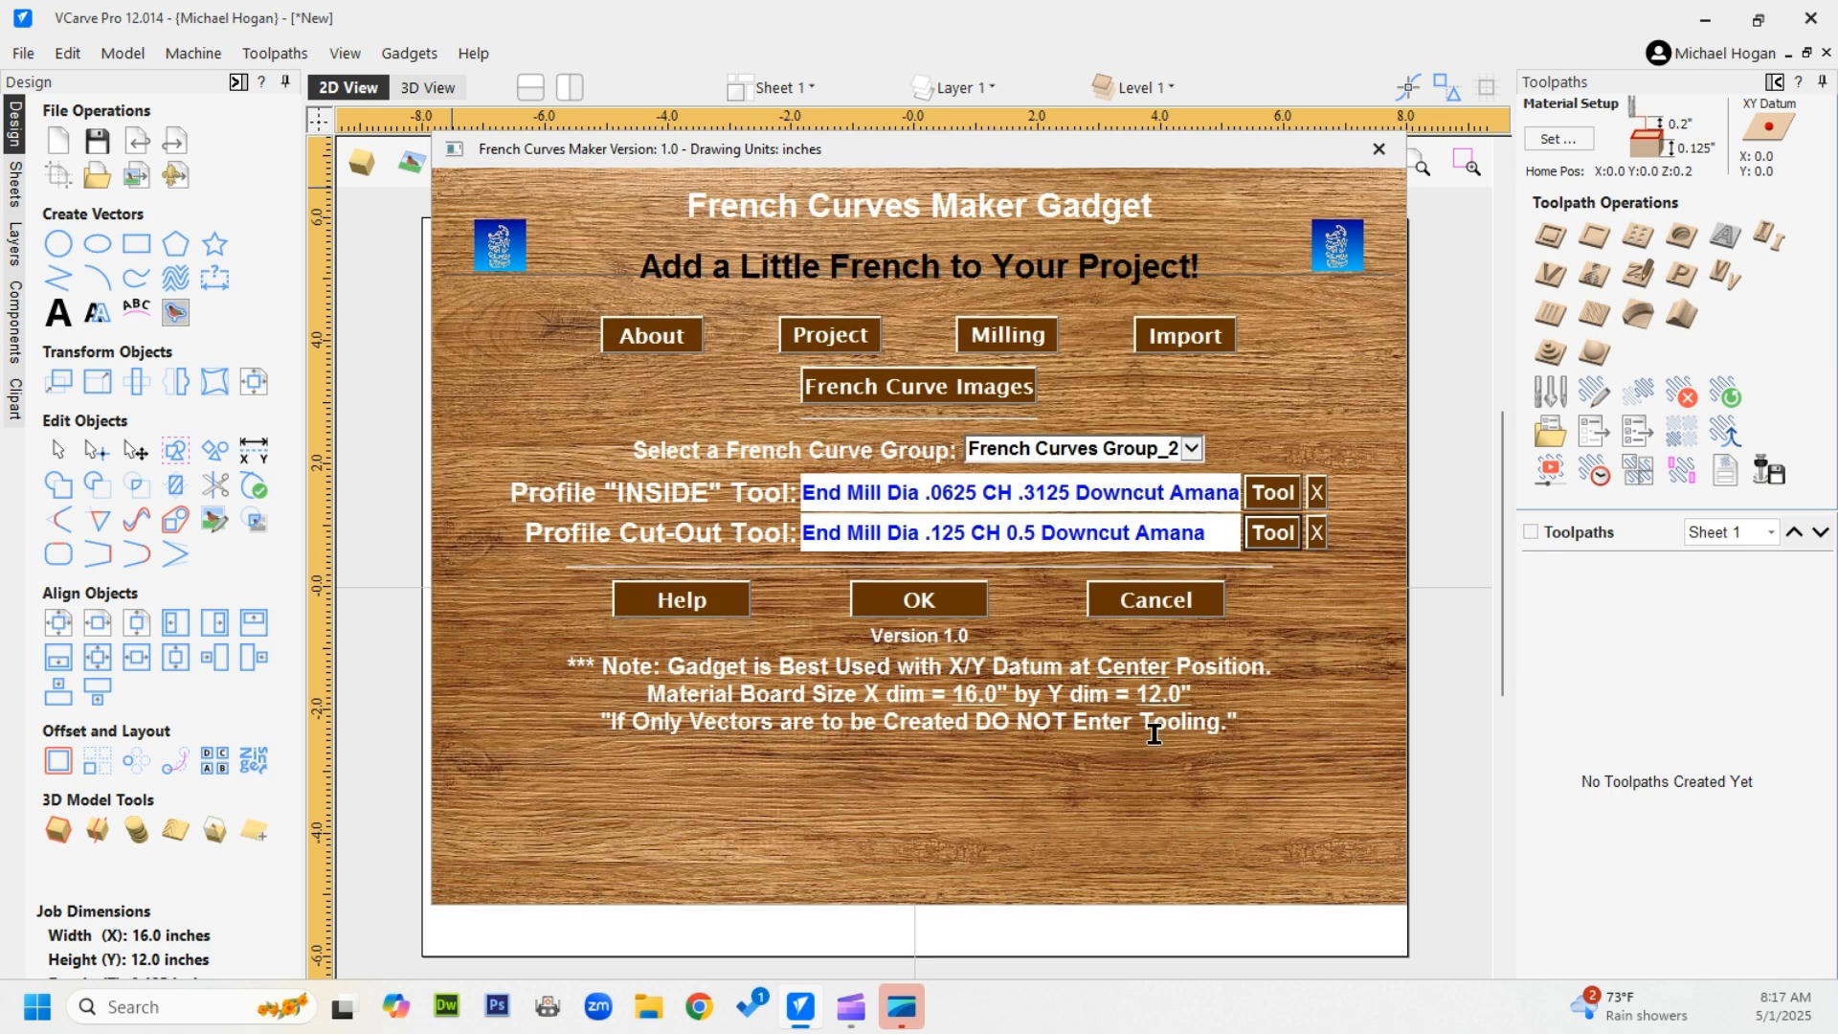
left_click(925, 599)
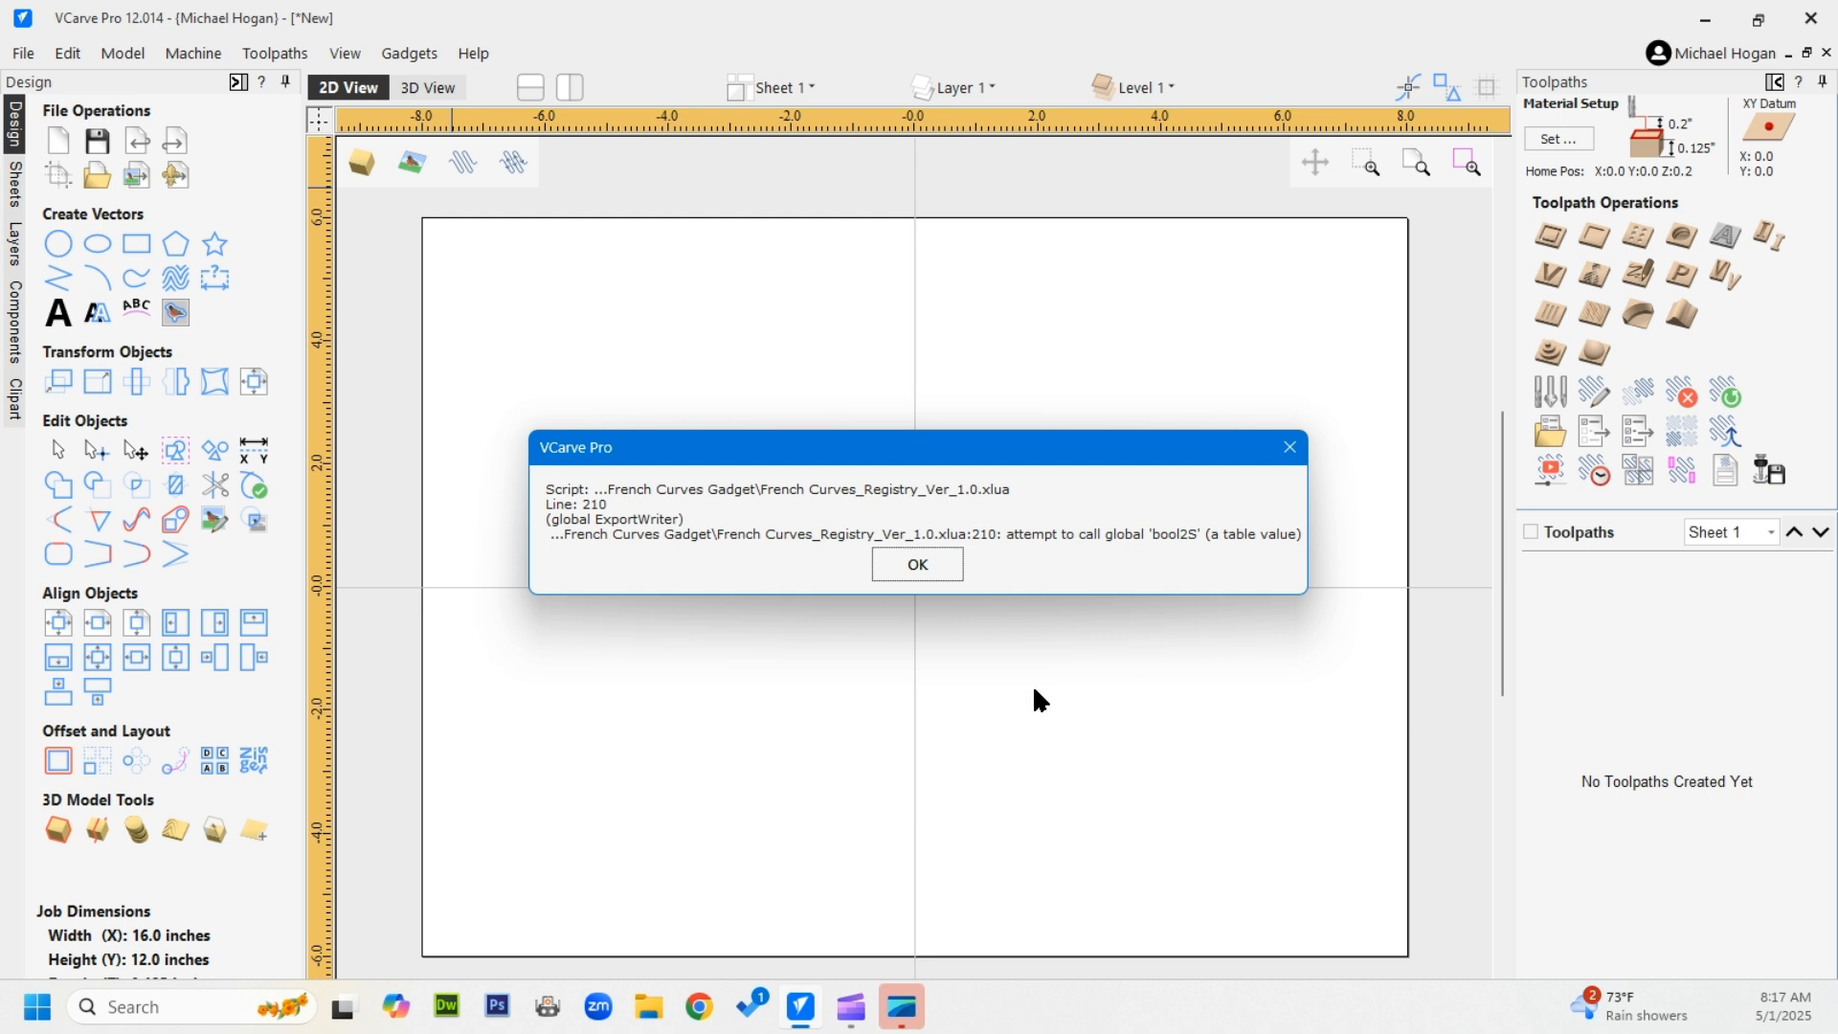
left_click(920, 563)
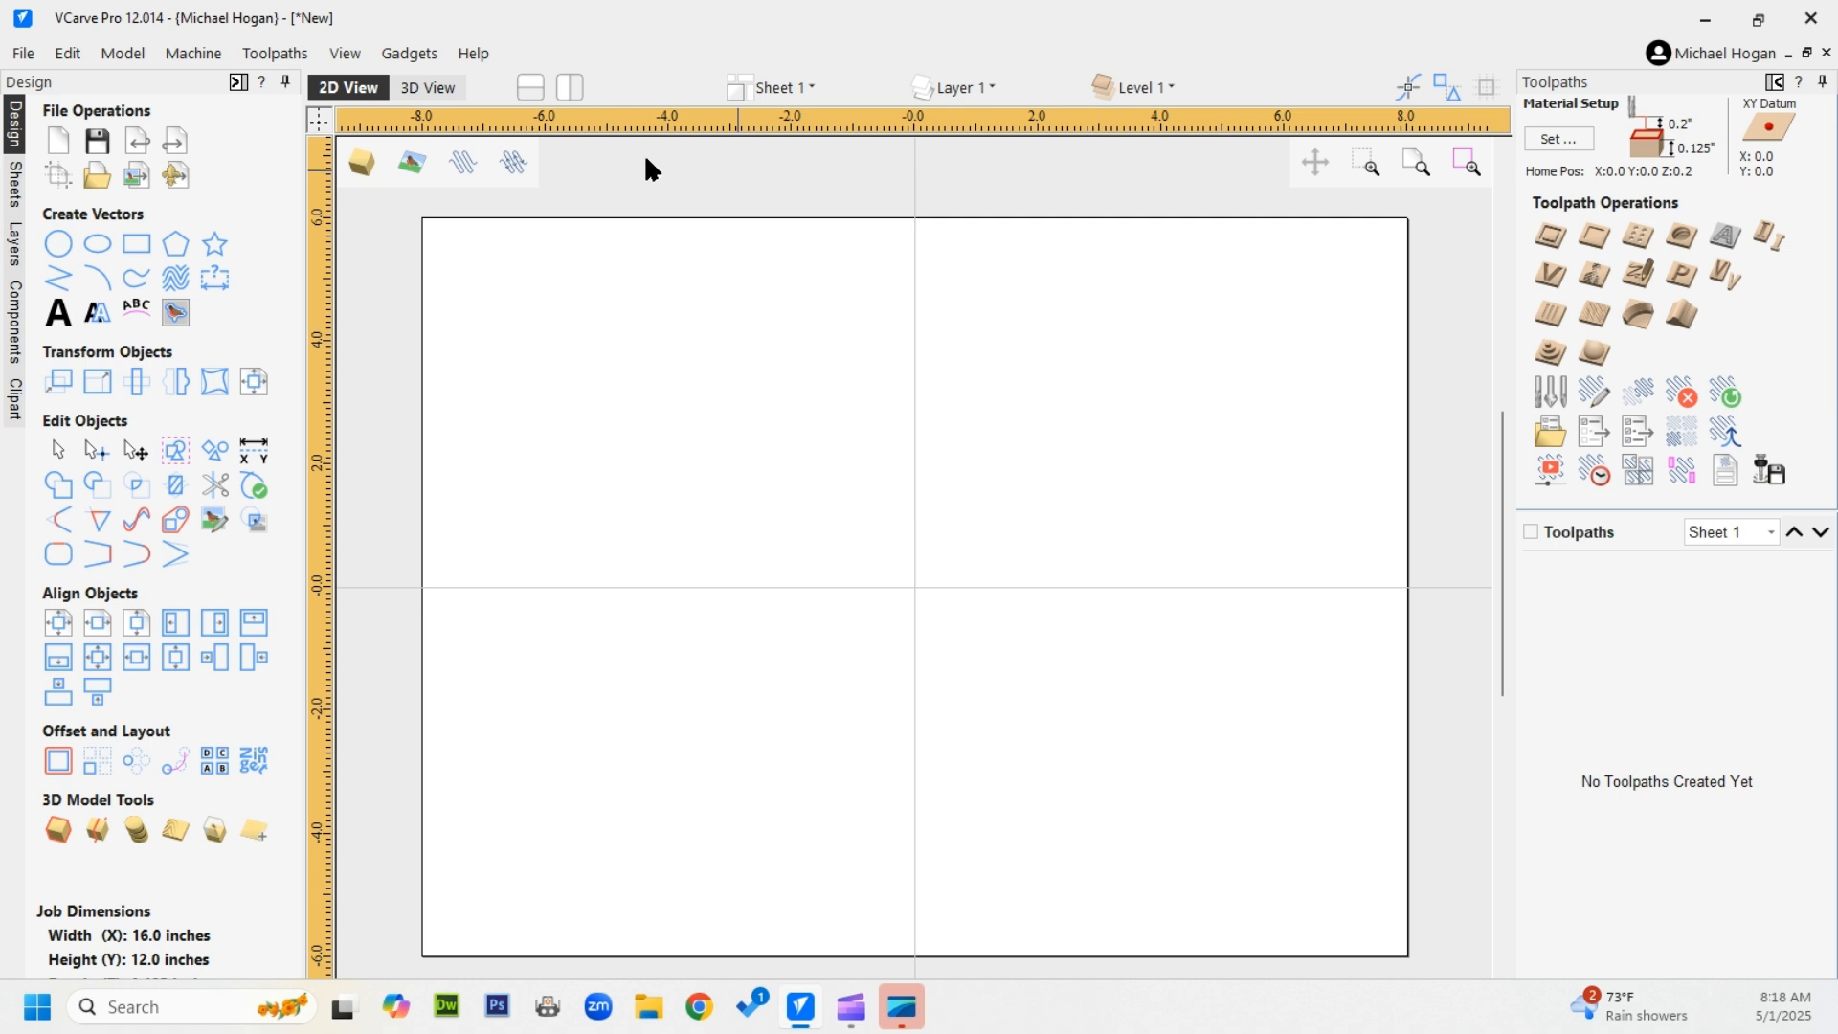
Relaunch the French Curves Maker gadget from the custom gadgets collection
left_click(402, 49)
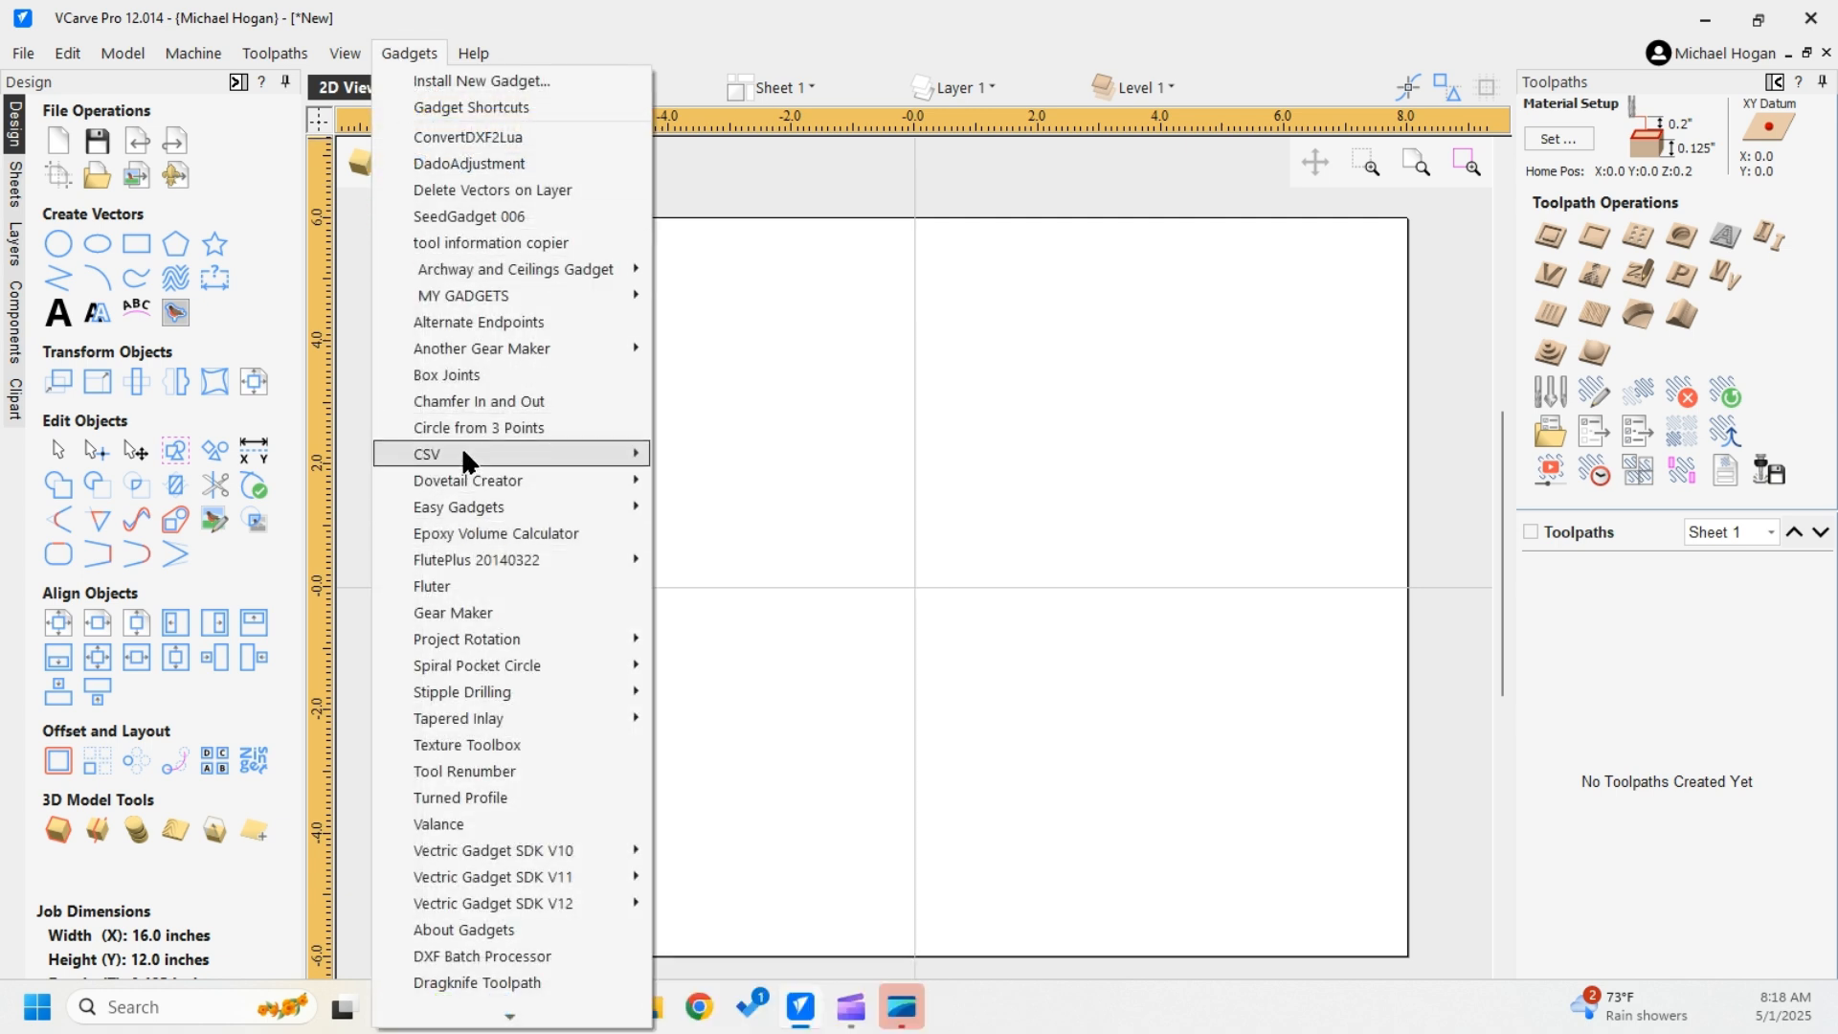
mouse_move(451, 298)
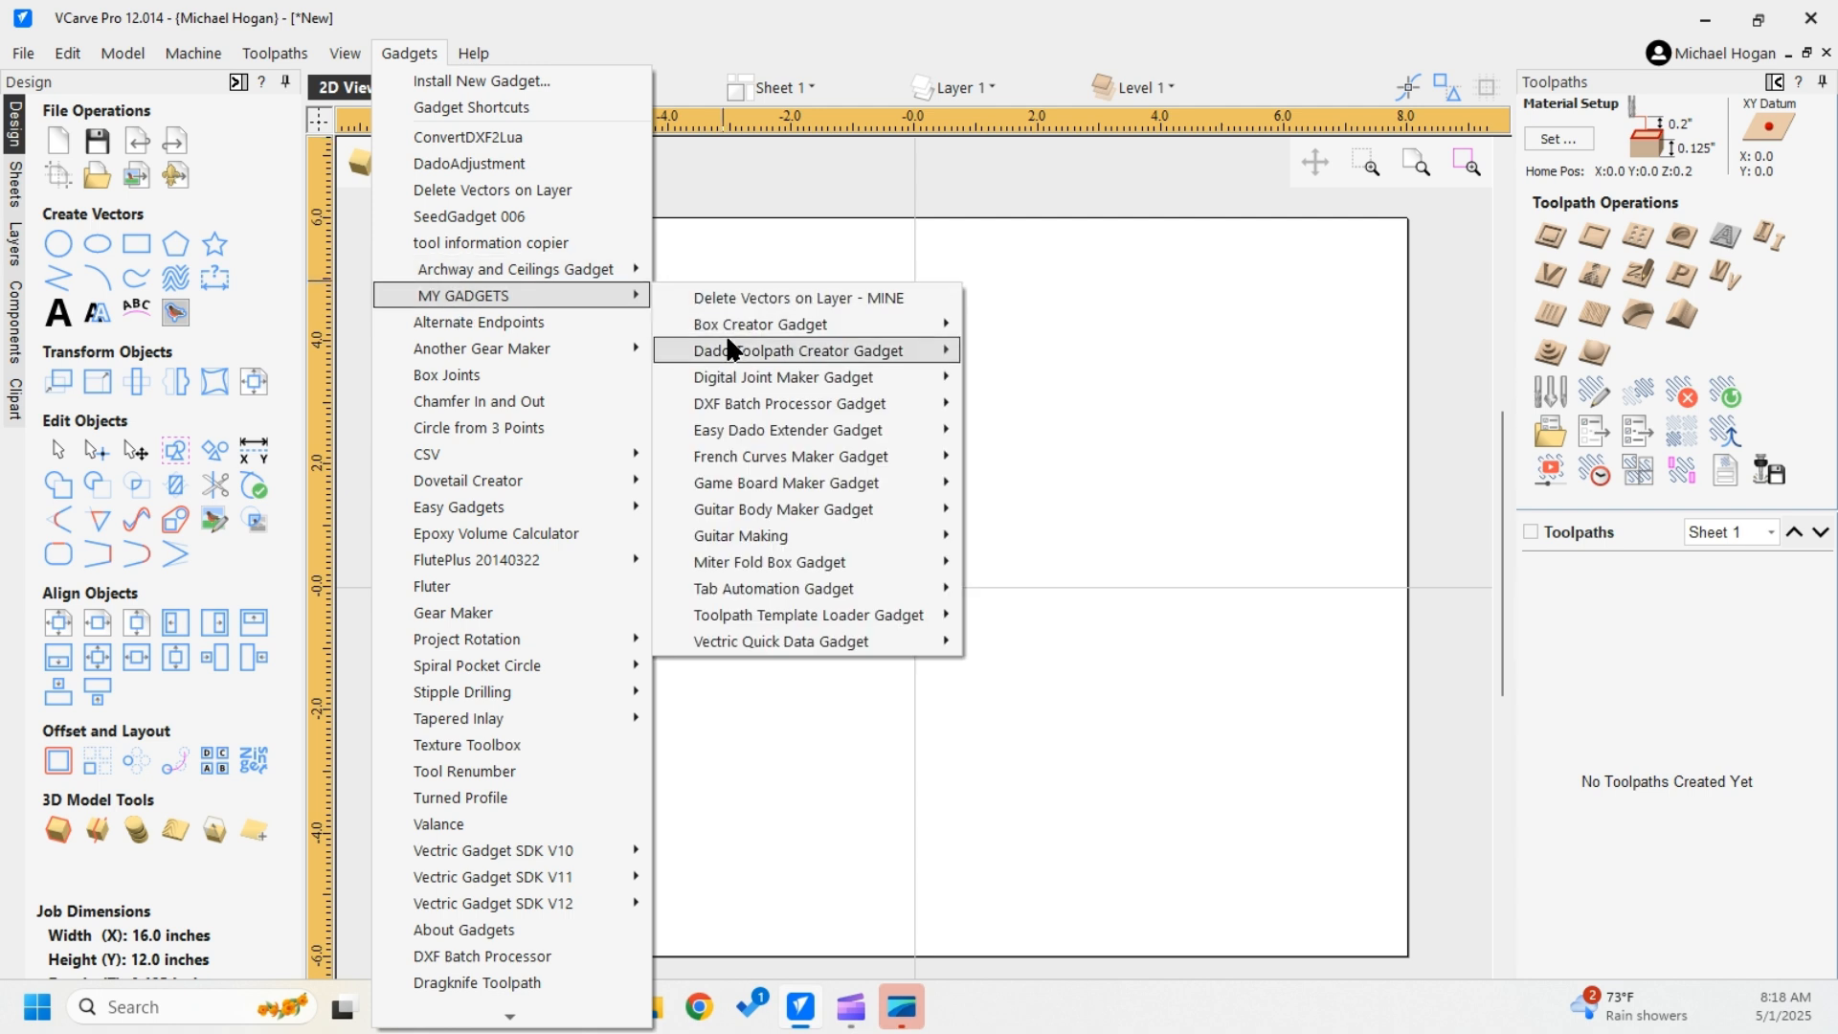
mouse_move(752, 490)
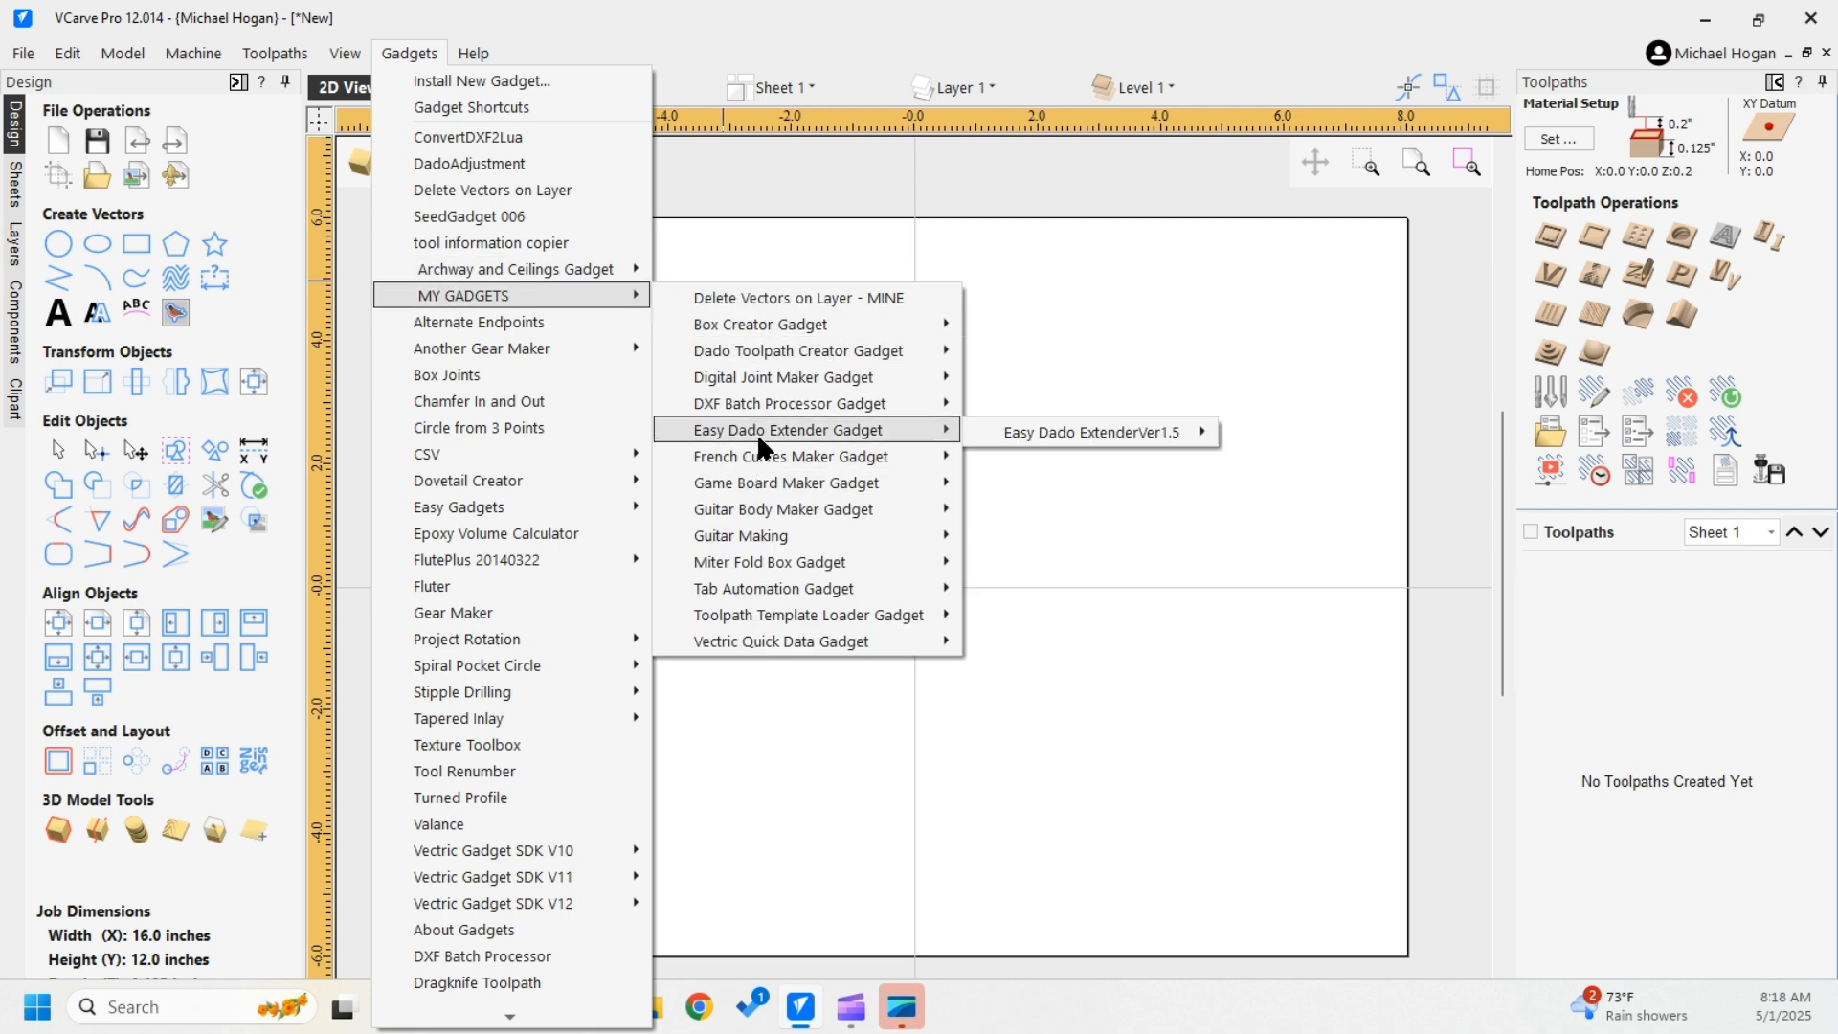
mouse_move(788, 453)
mouse_move(1082, 460)
left_click(1298, 459)
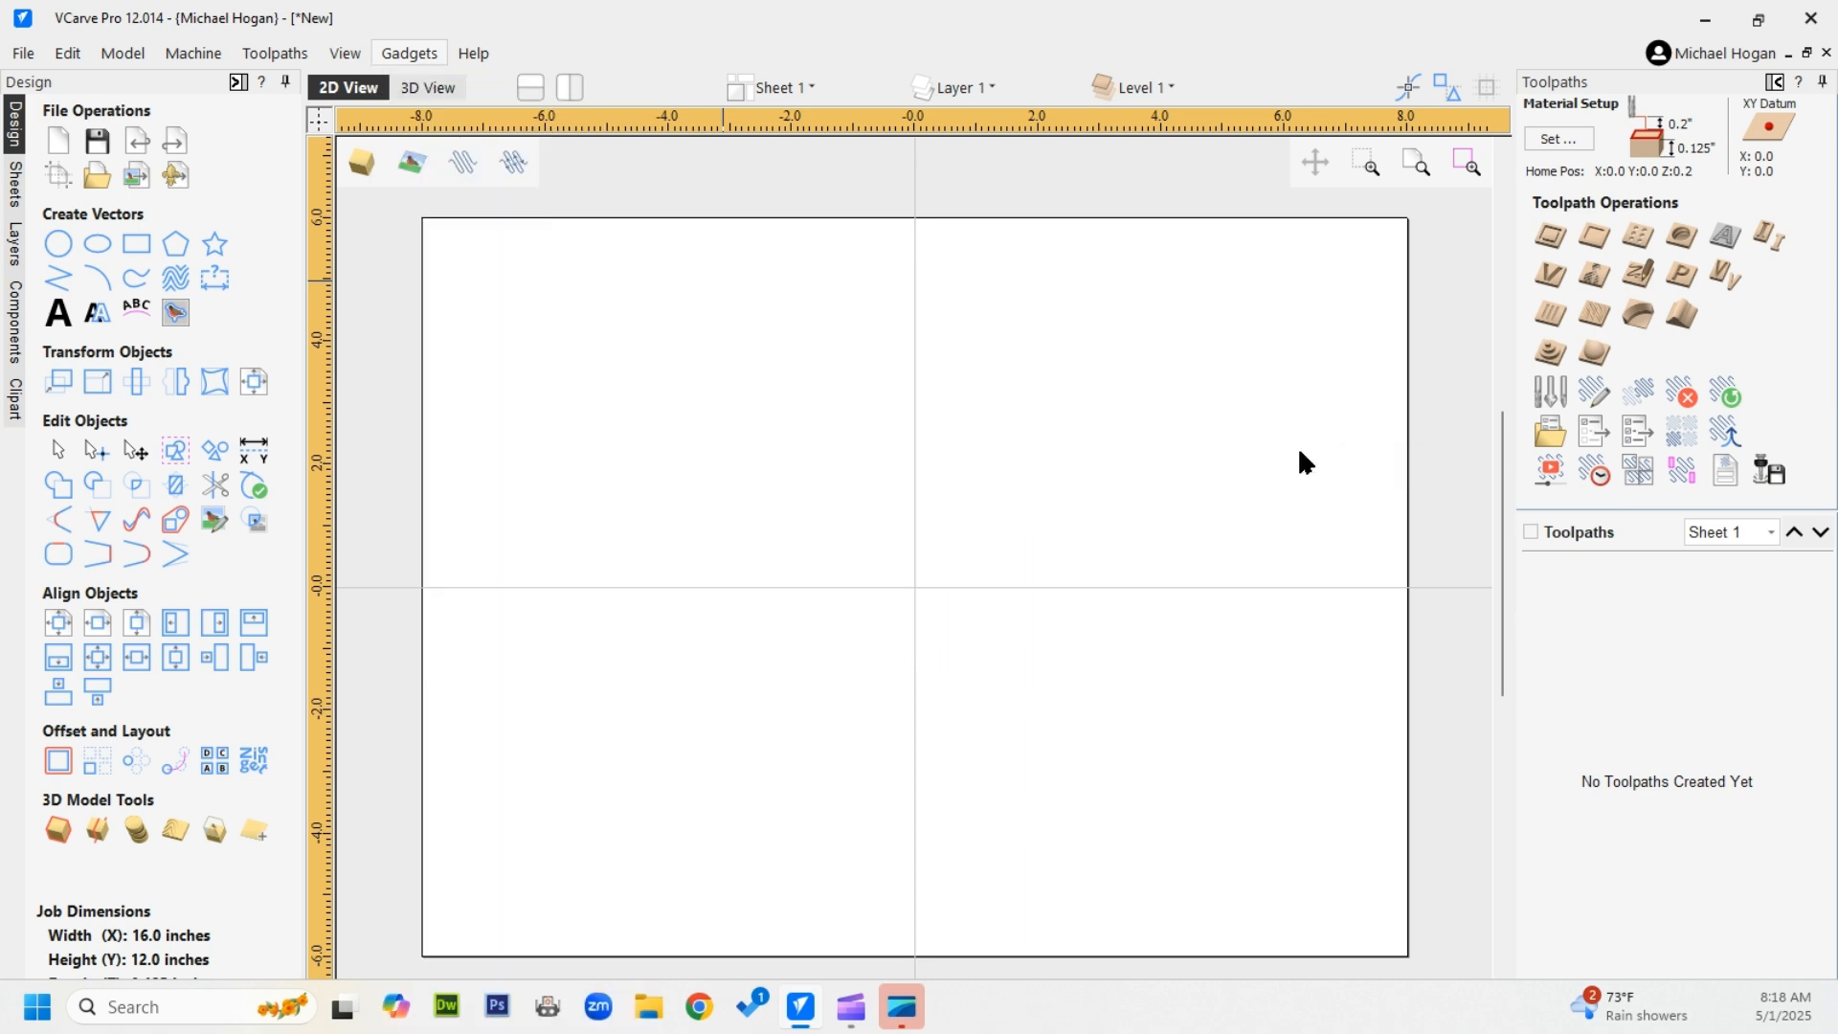
Reset all gadget variables to their factory settings with the current drawing units
left_click(689, 349)
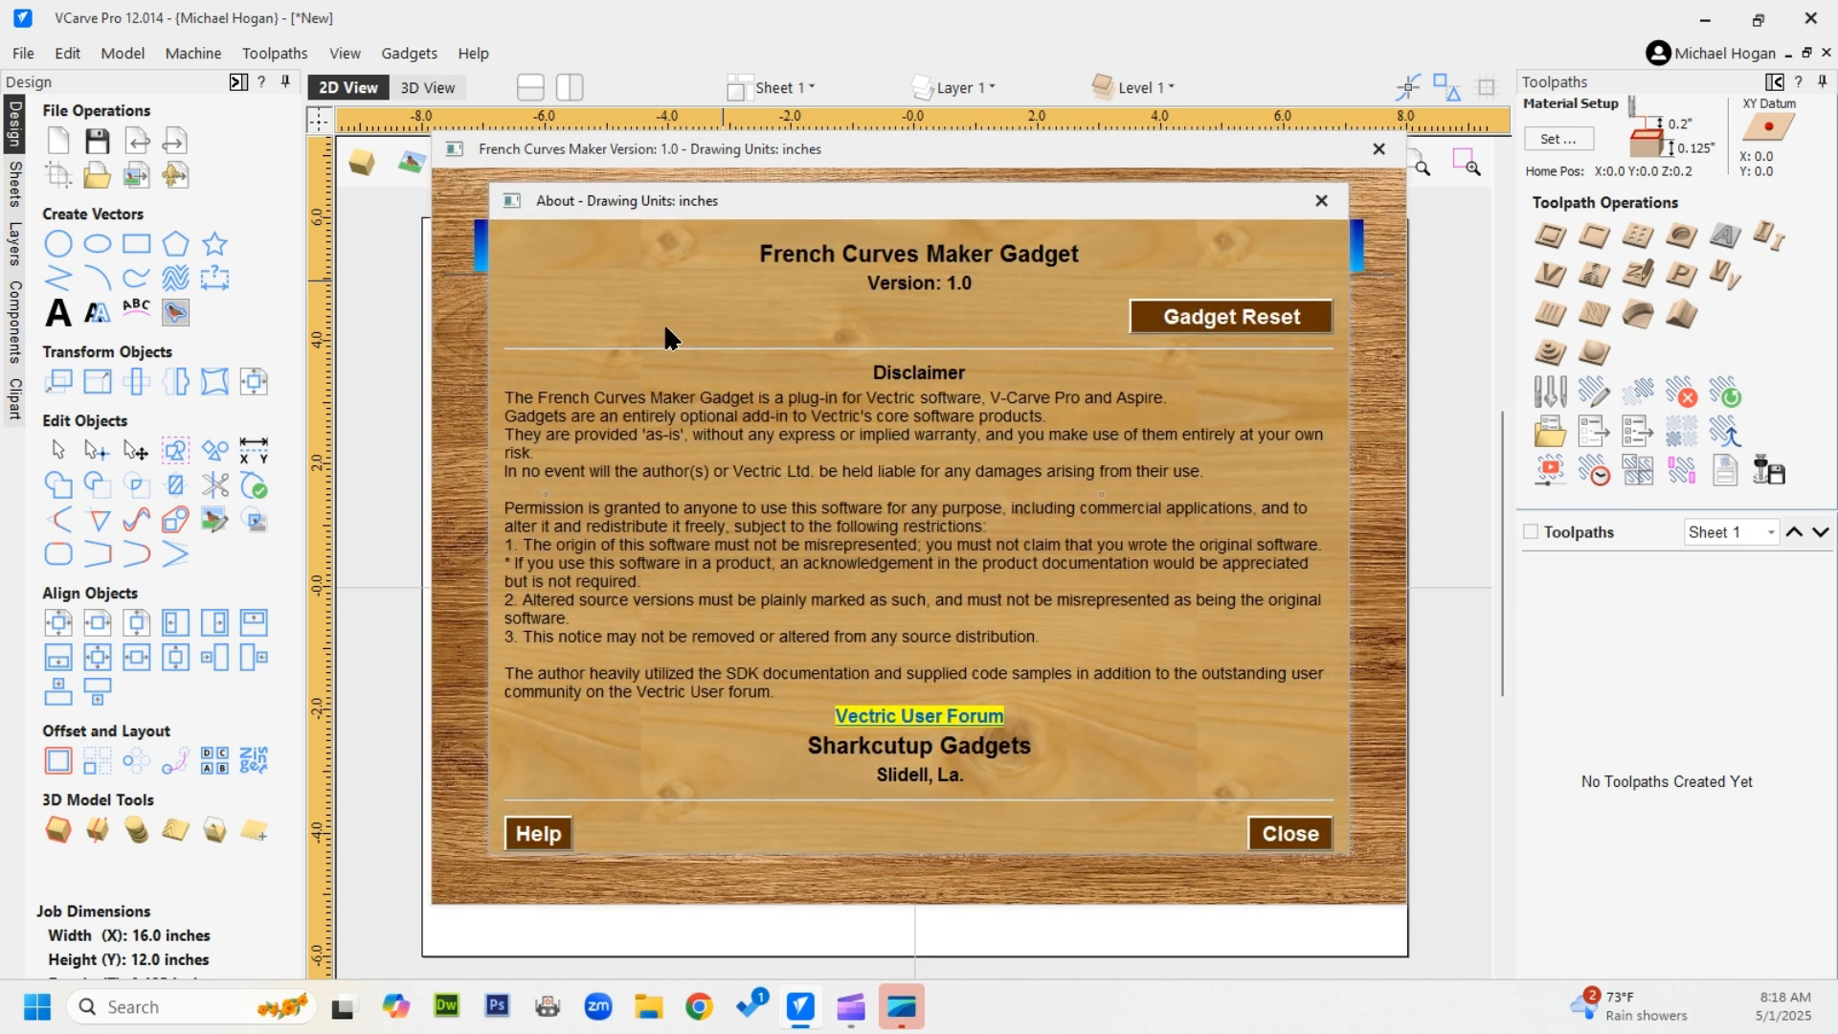
left_click(1201, 325)
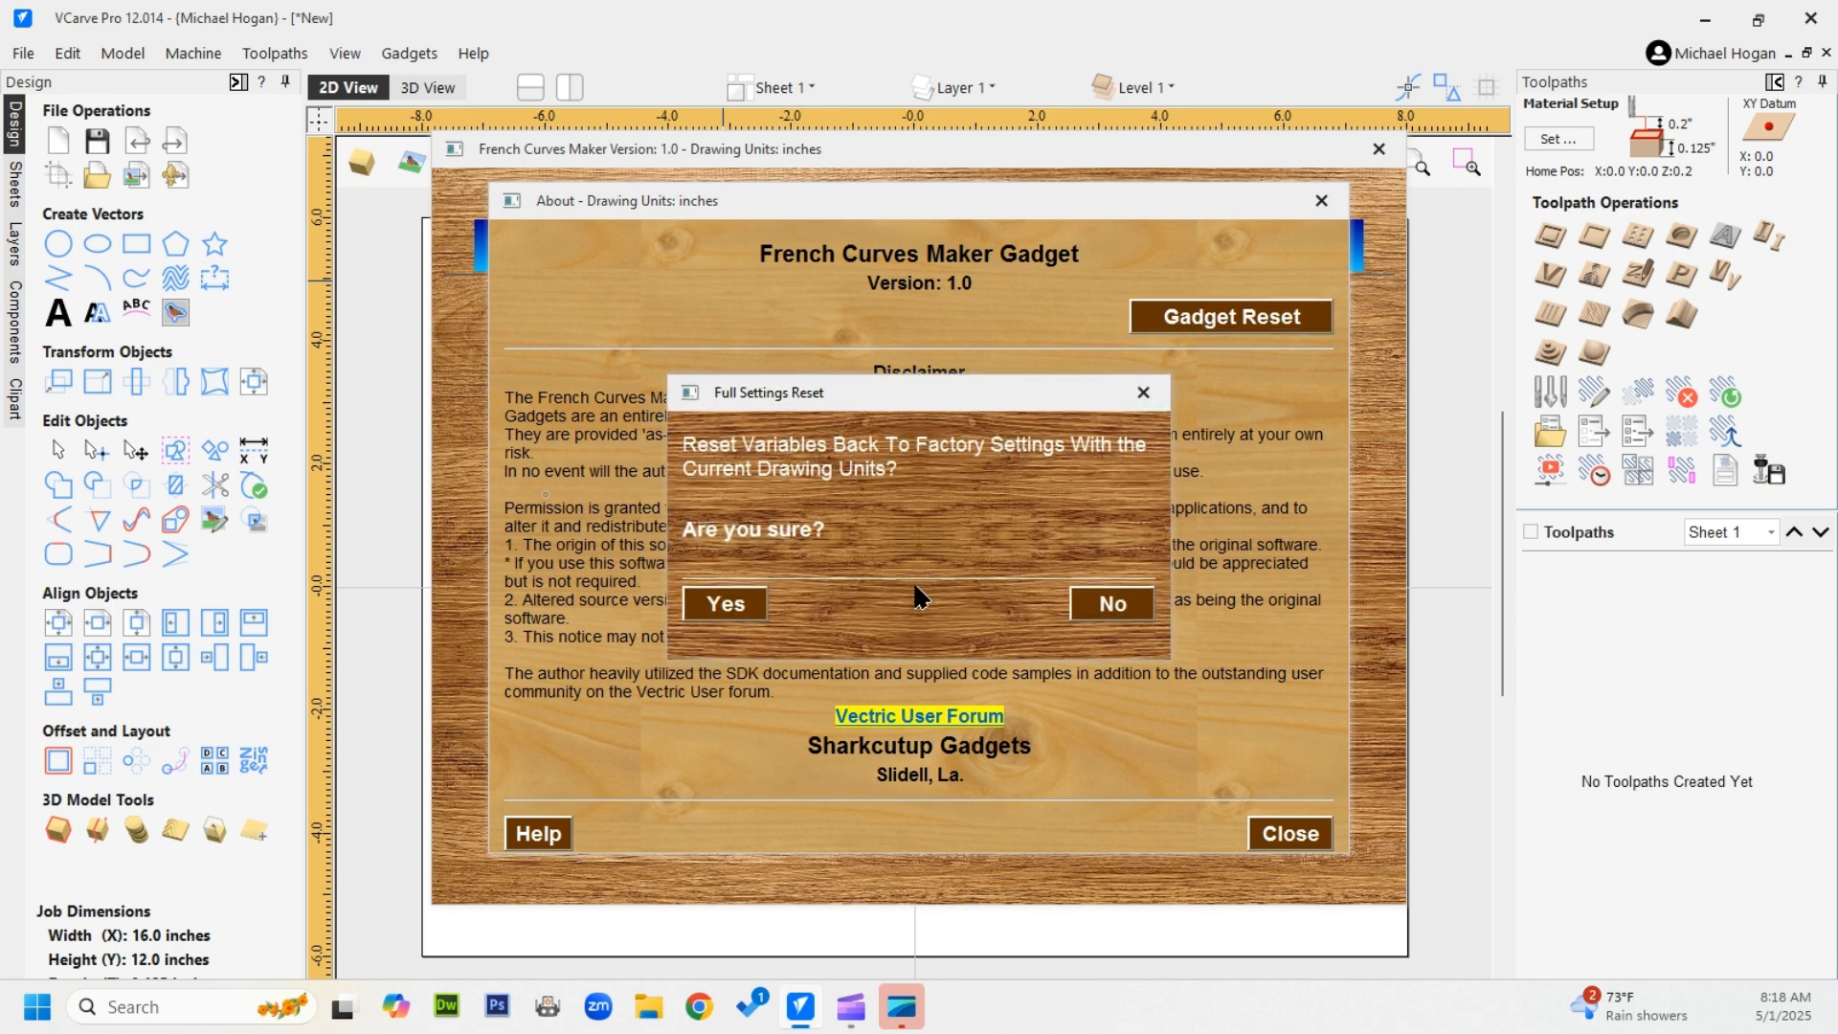
left_click(733, 603)
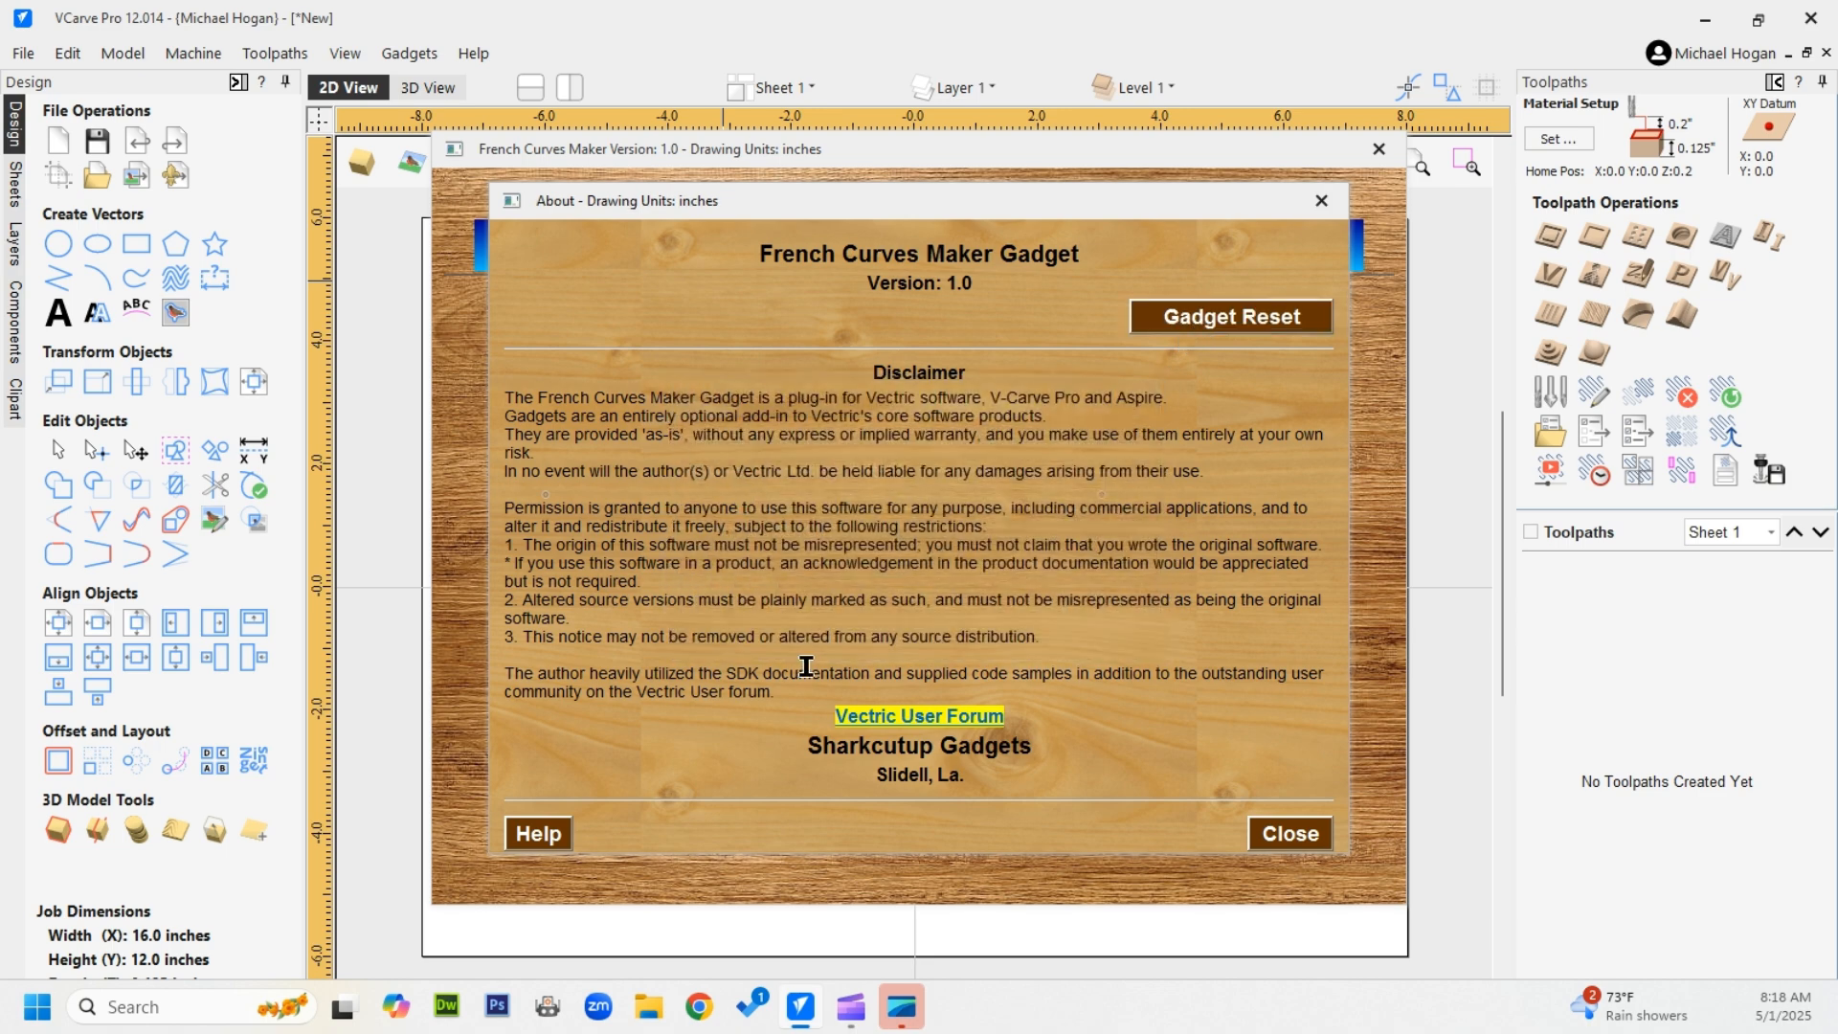
left_click(1278, 831)
Set the project path to the French Curves folder under Downloads, Gadget Coding - Test Files, and save the project setup
left_click(829, 336)
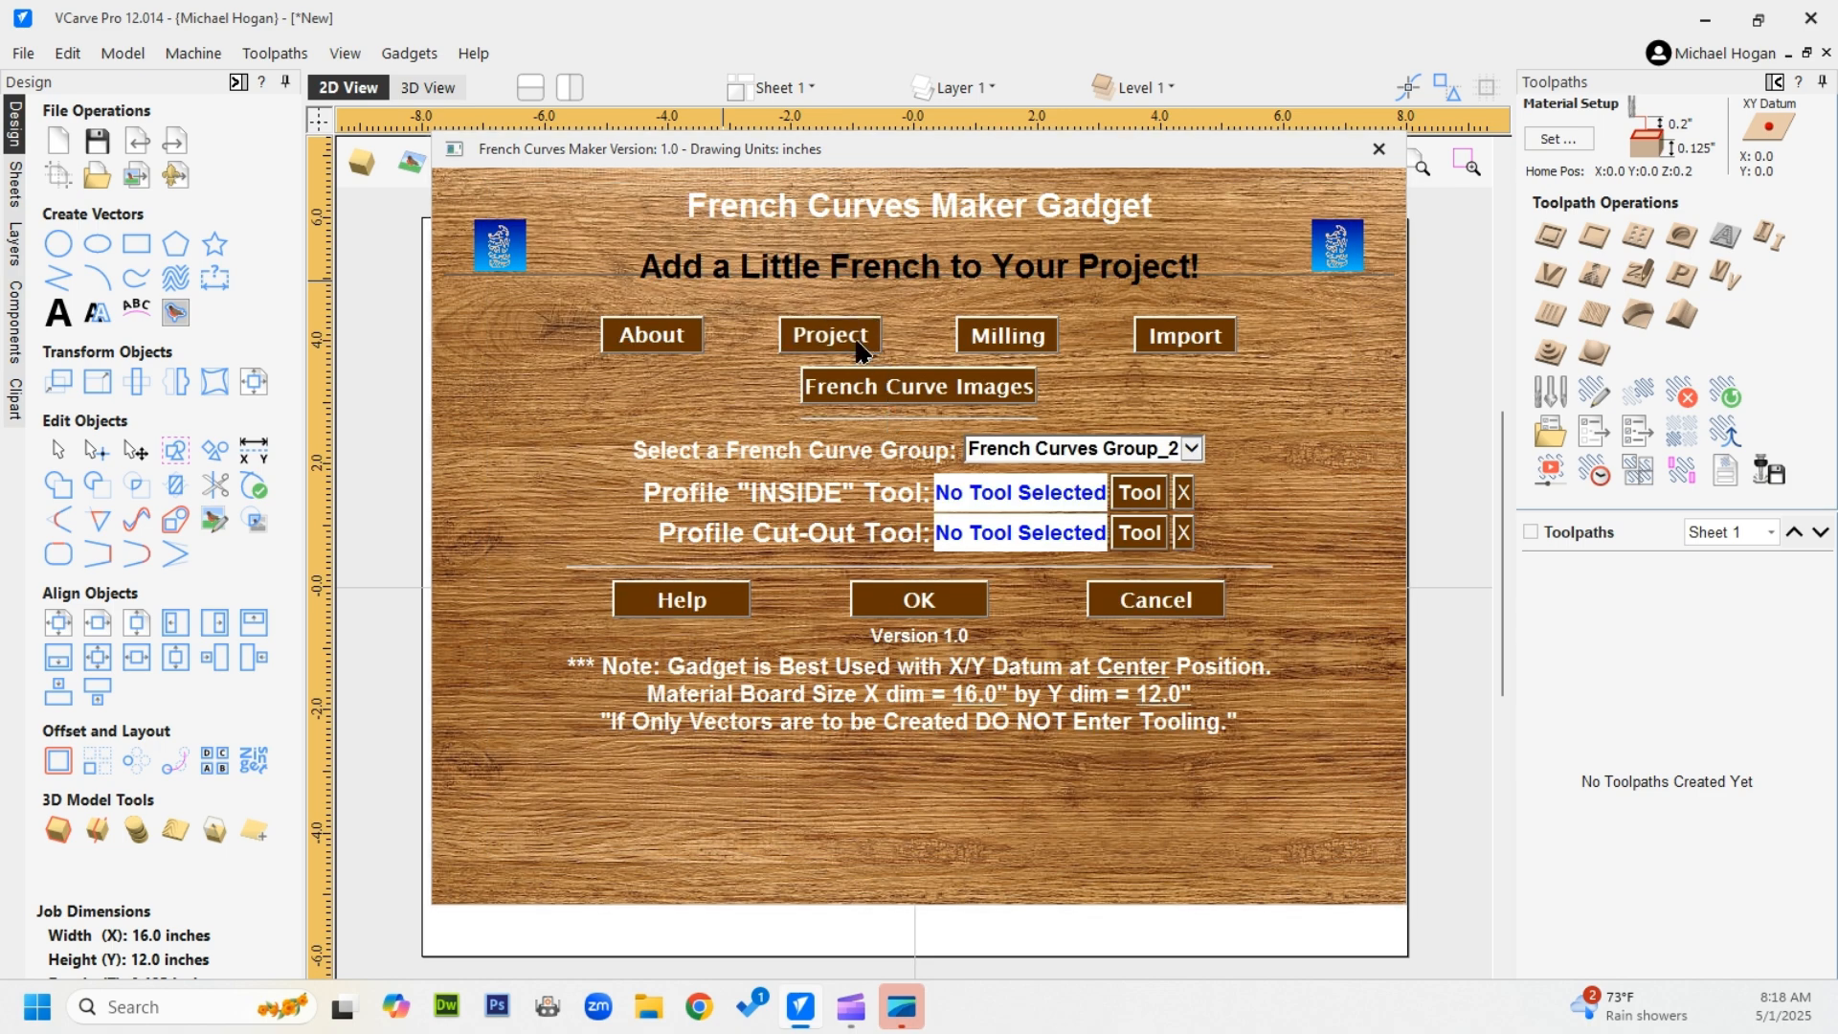
left_click(1265, 626)
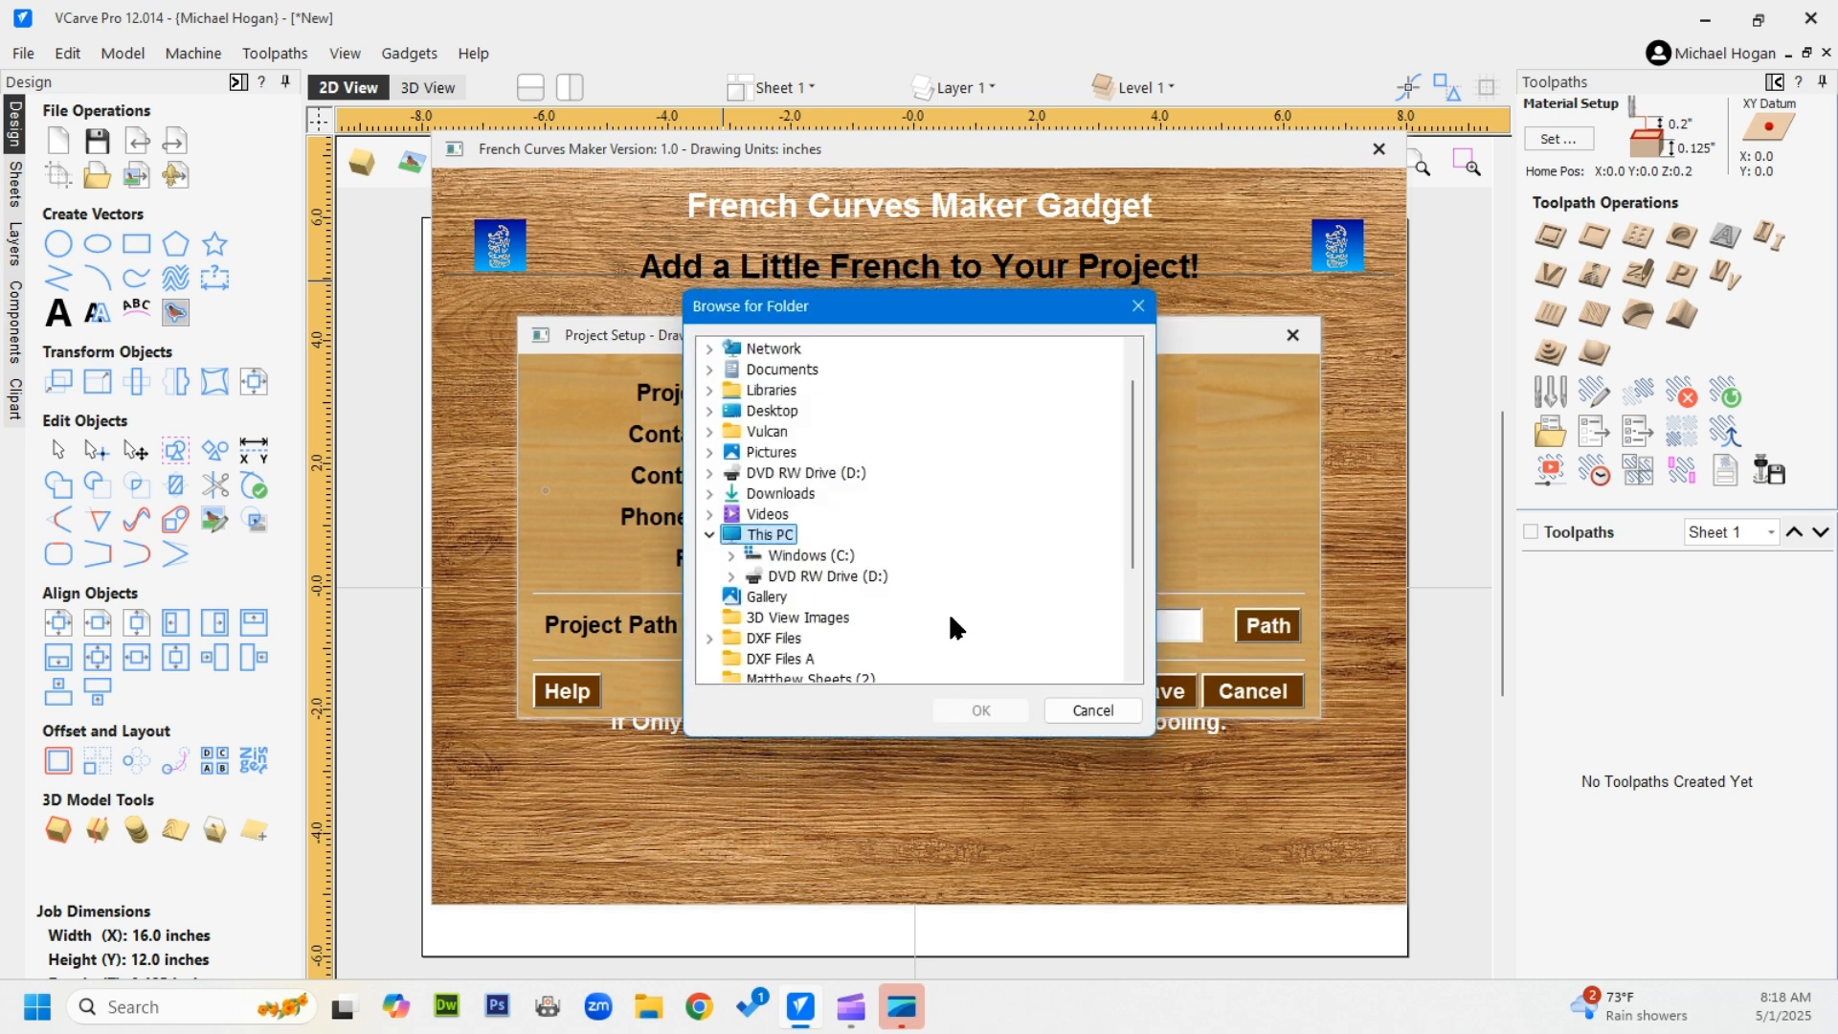
left_click(784, 474)
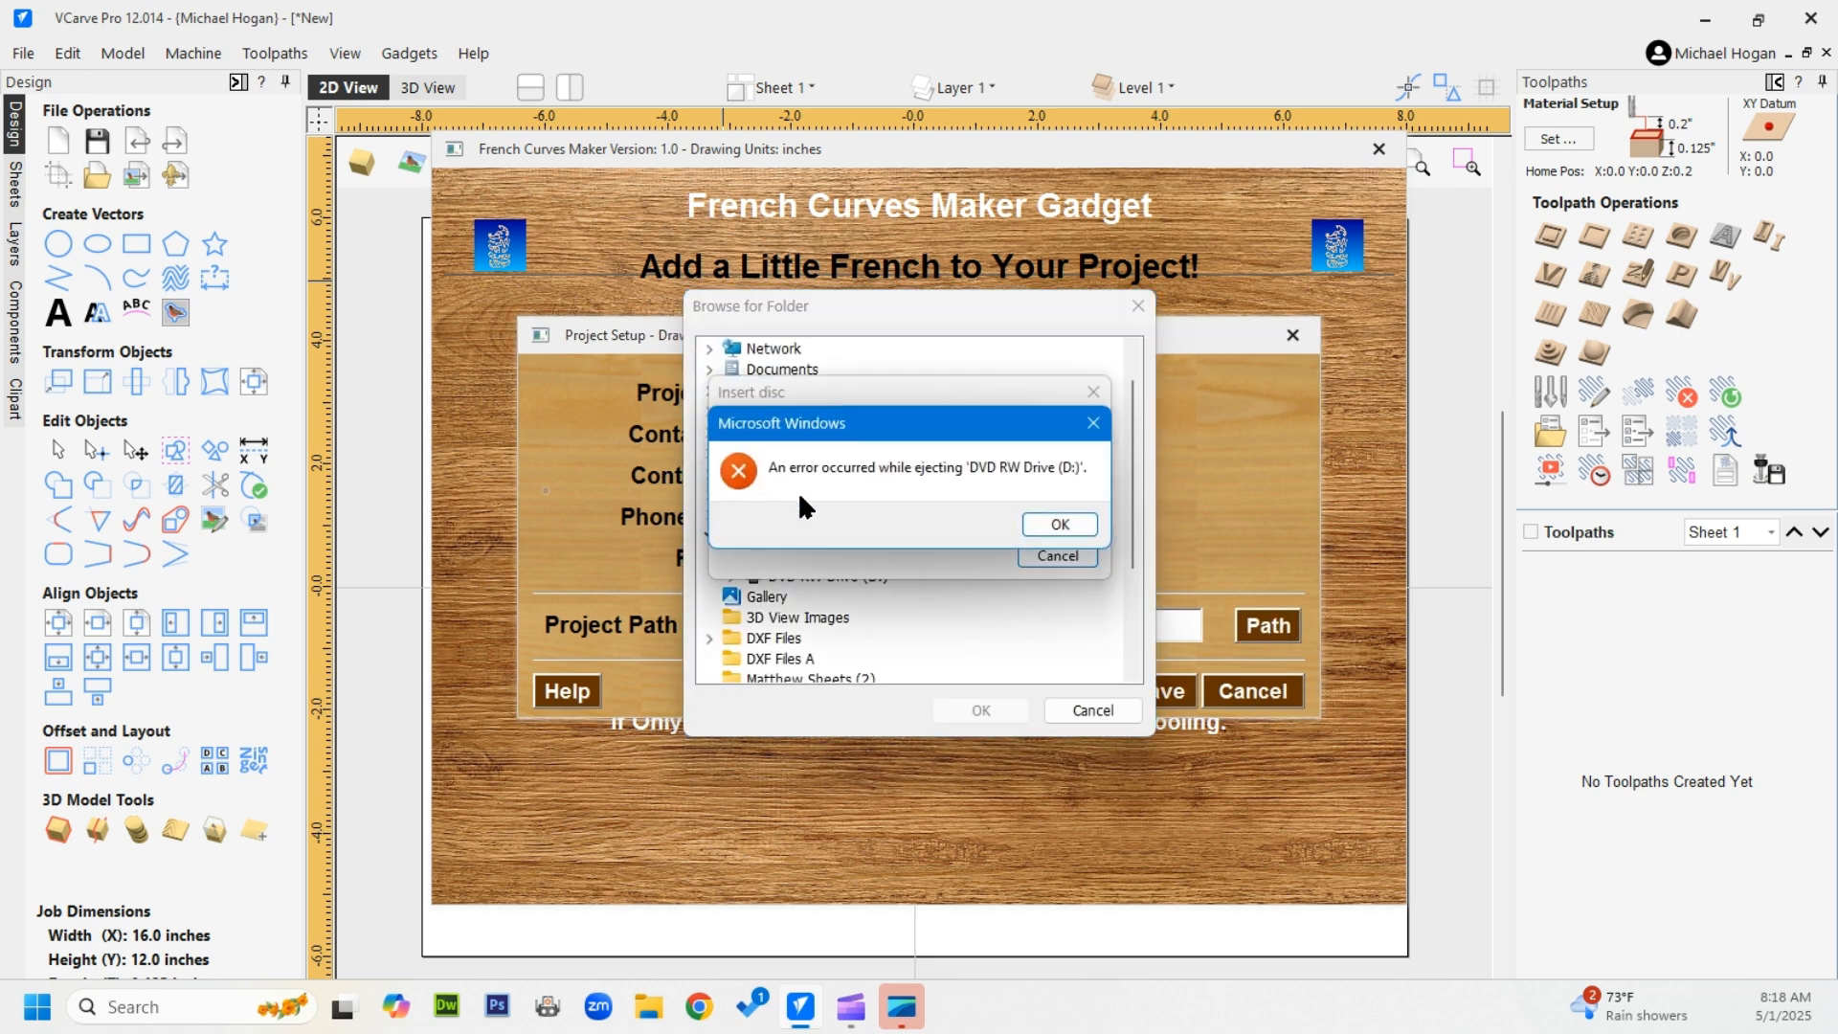
left_click(1063, 525)
left_click(1057, 556)
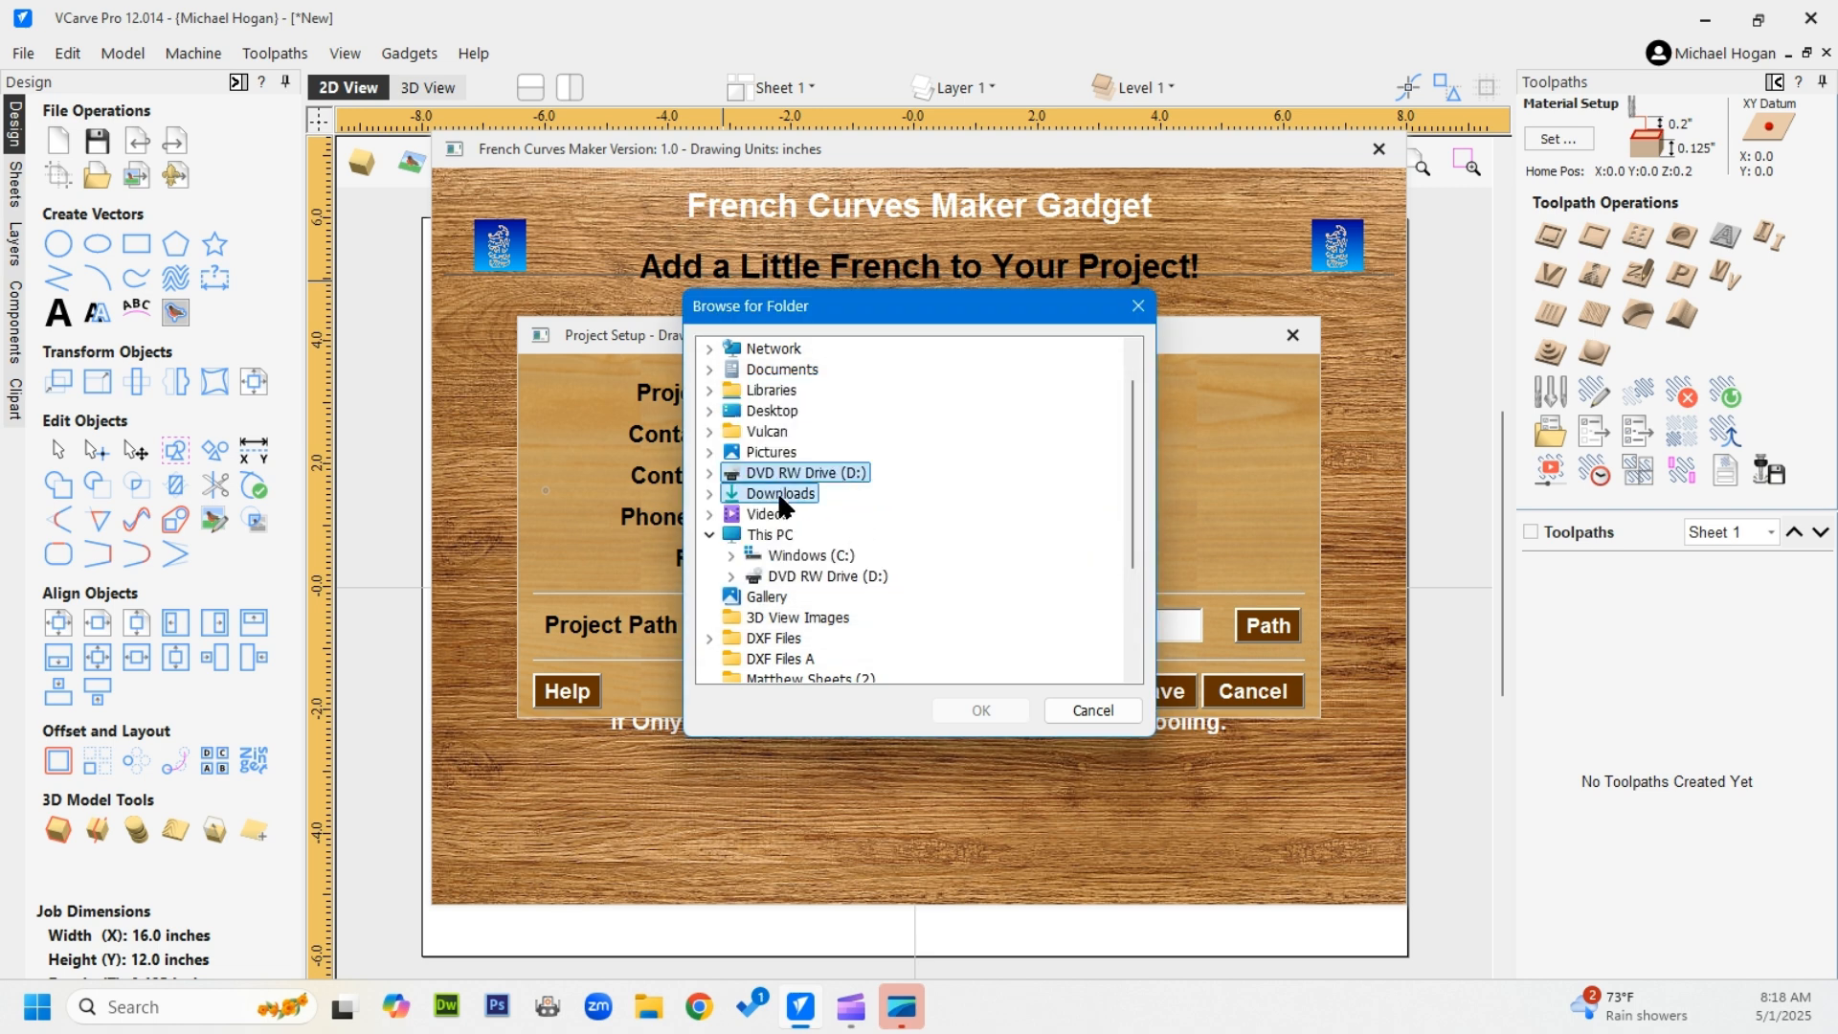
left_click(777, 492)
left_click(843, 553)
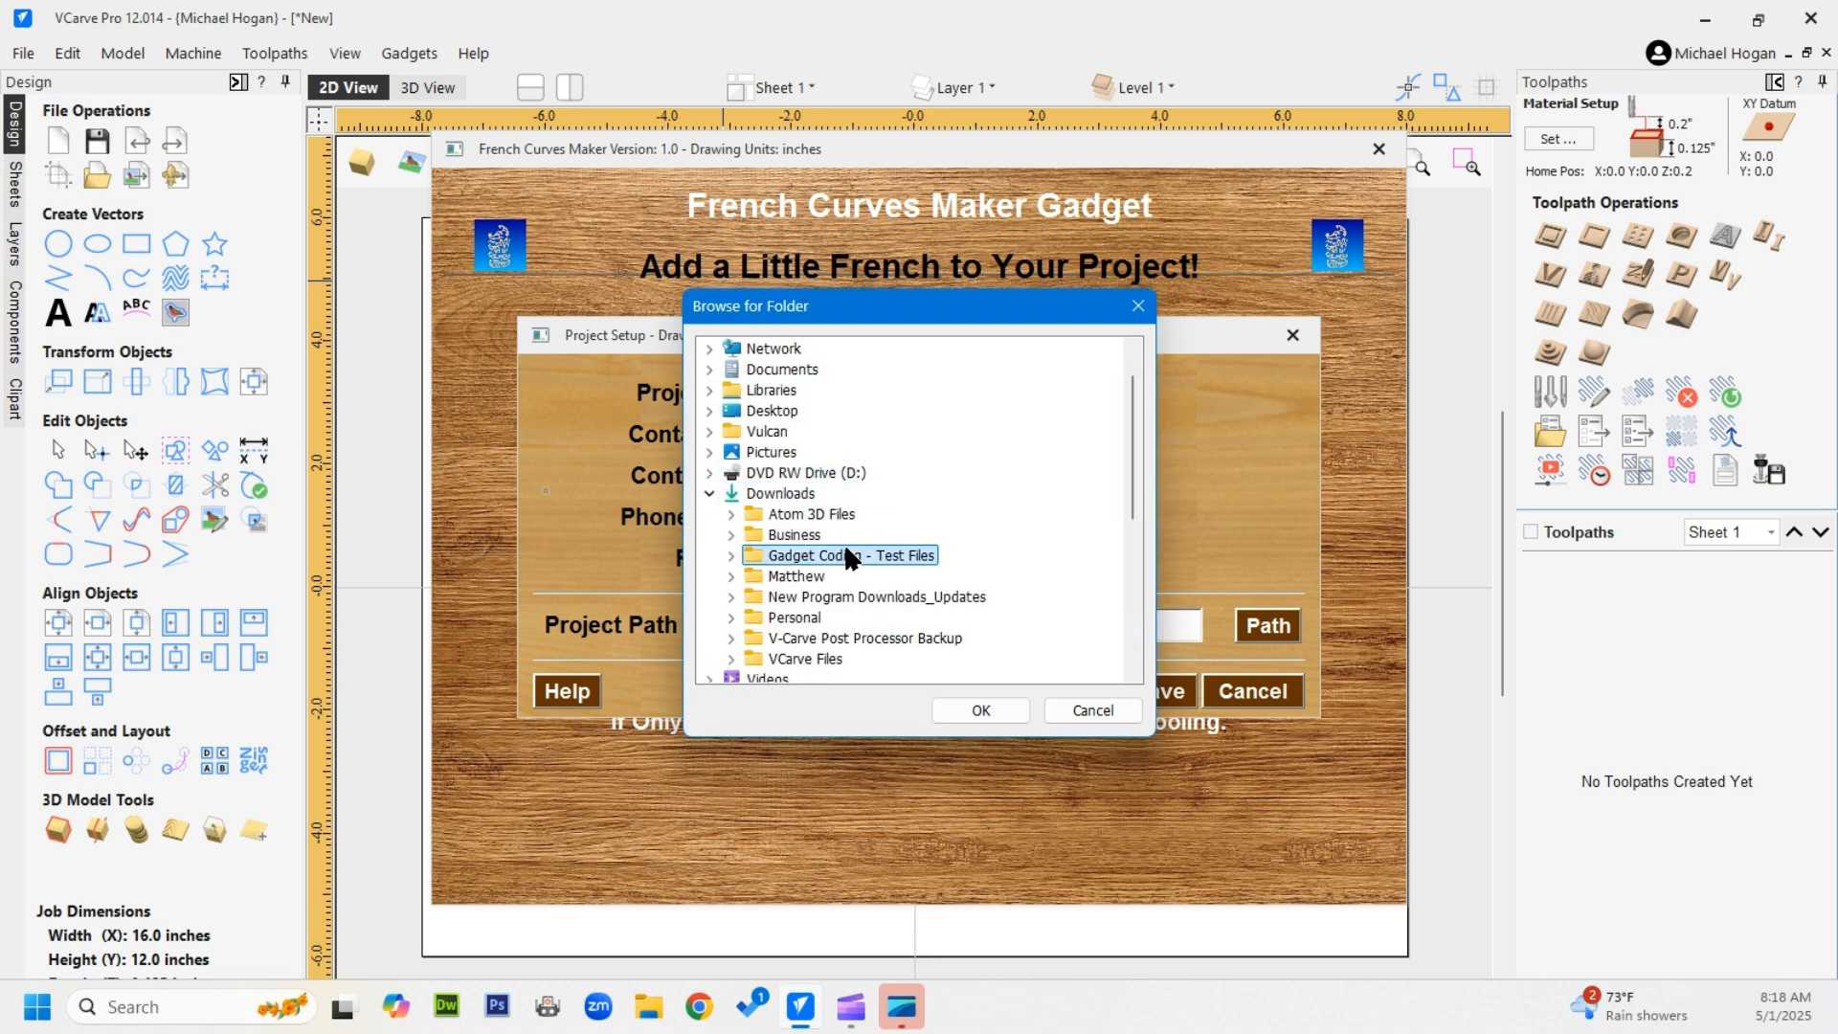
scroll(864, 612, "down", 1)
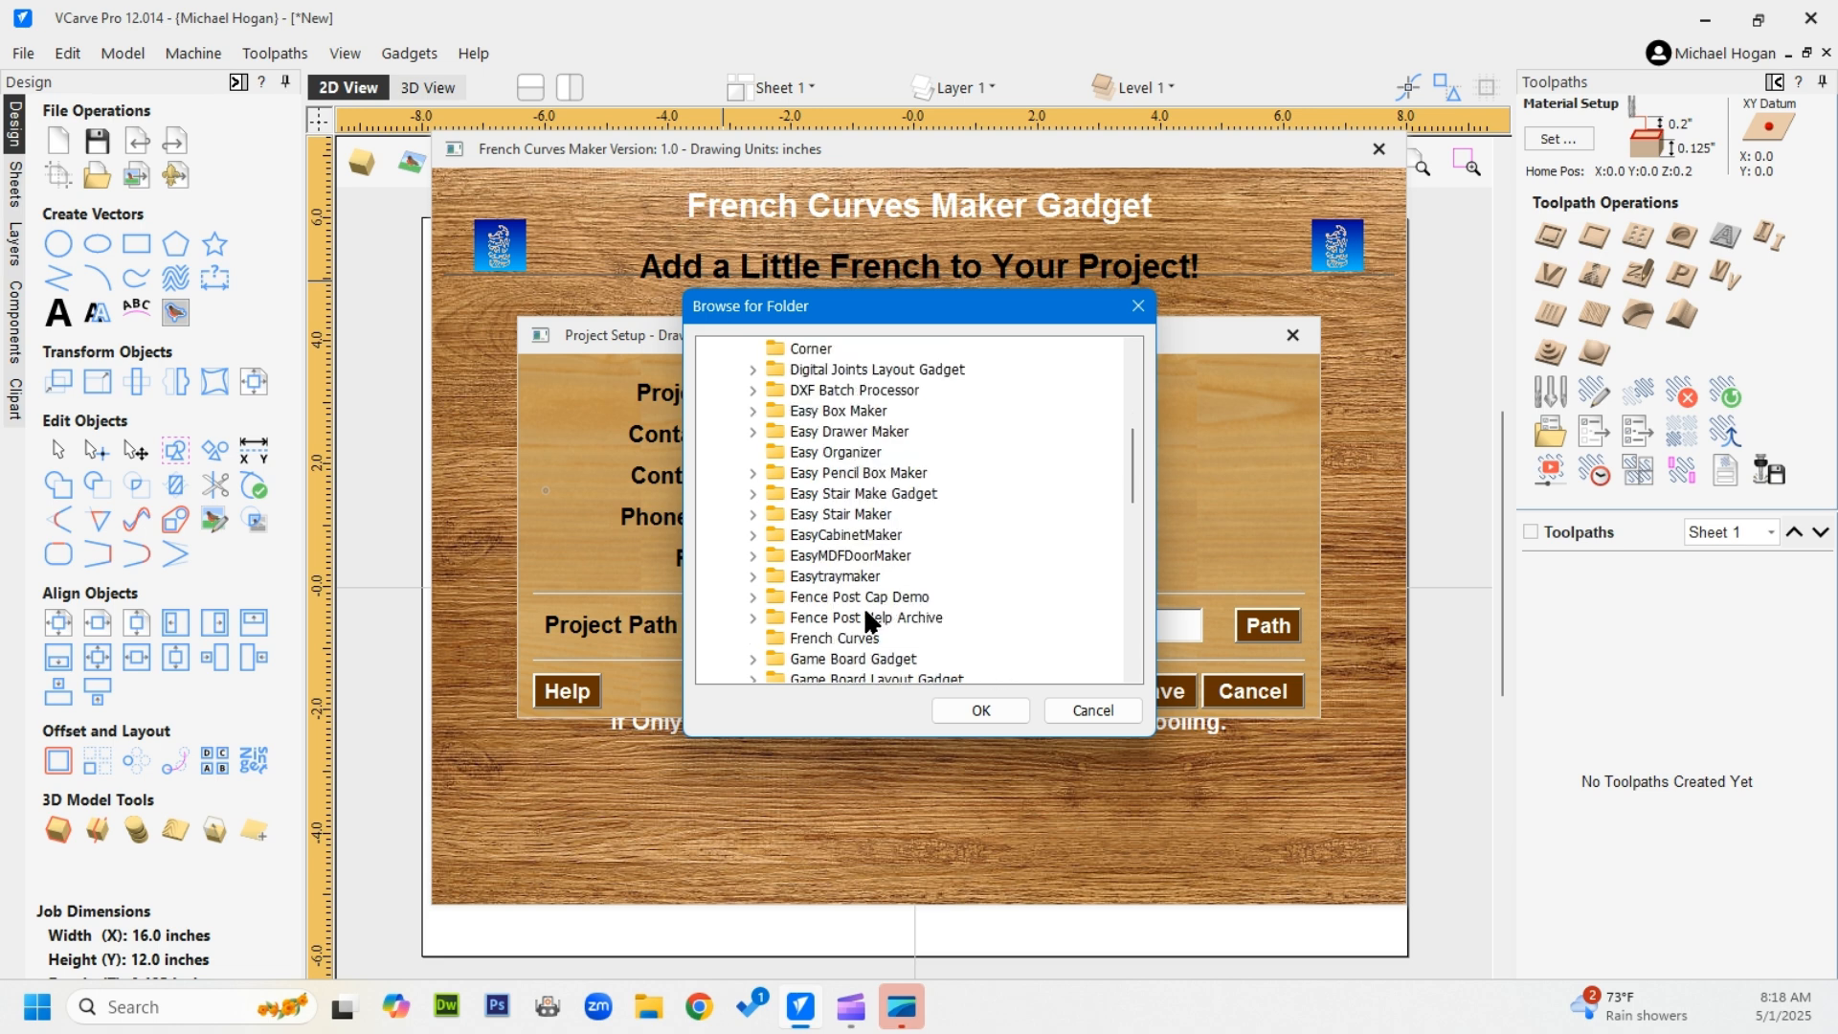
left_click(825, 638)
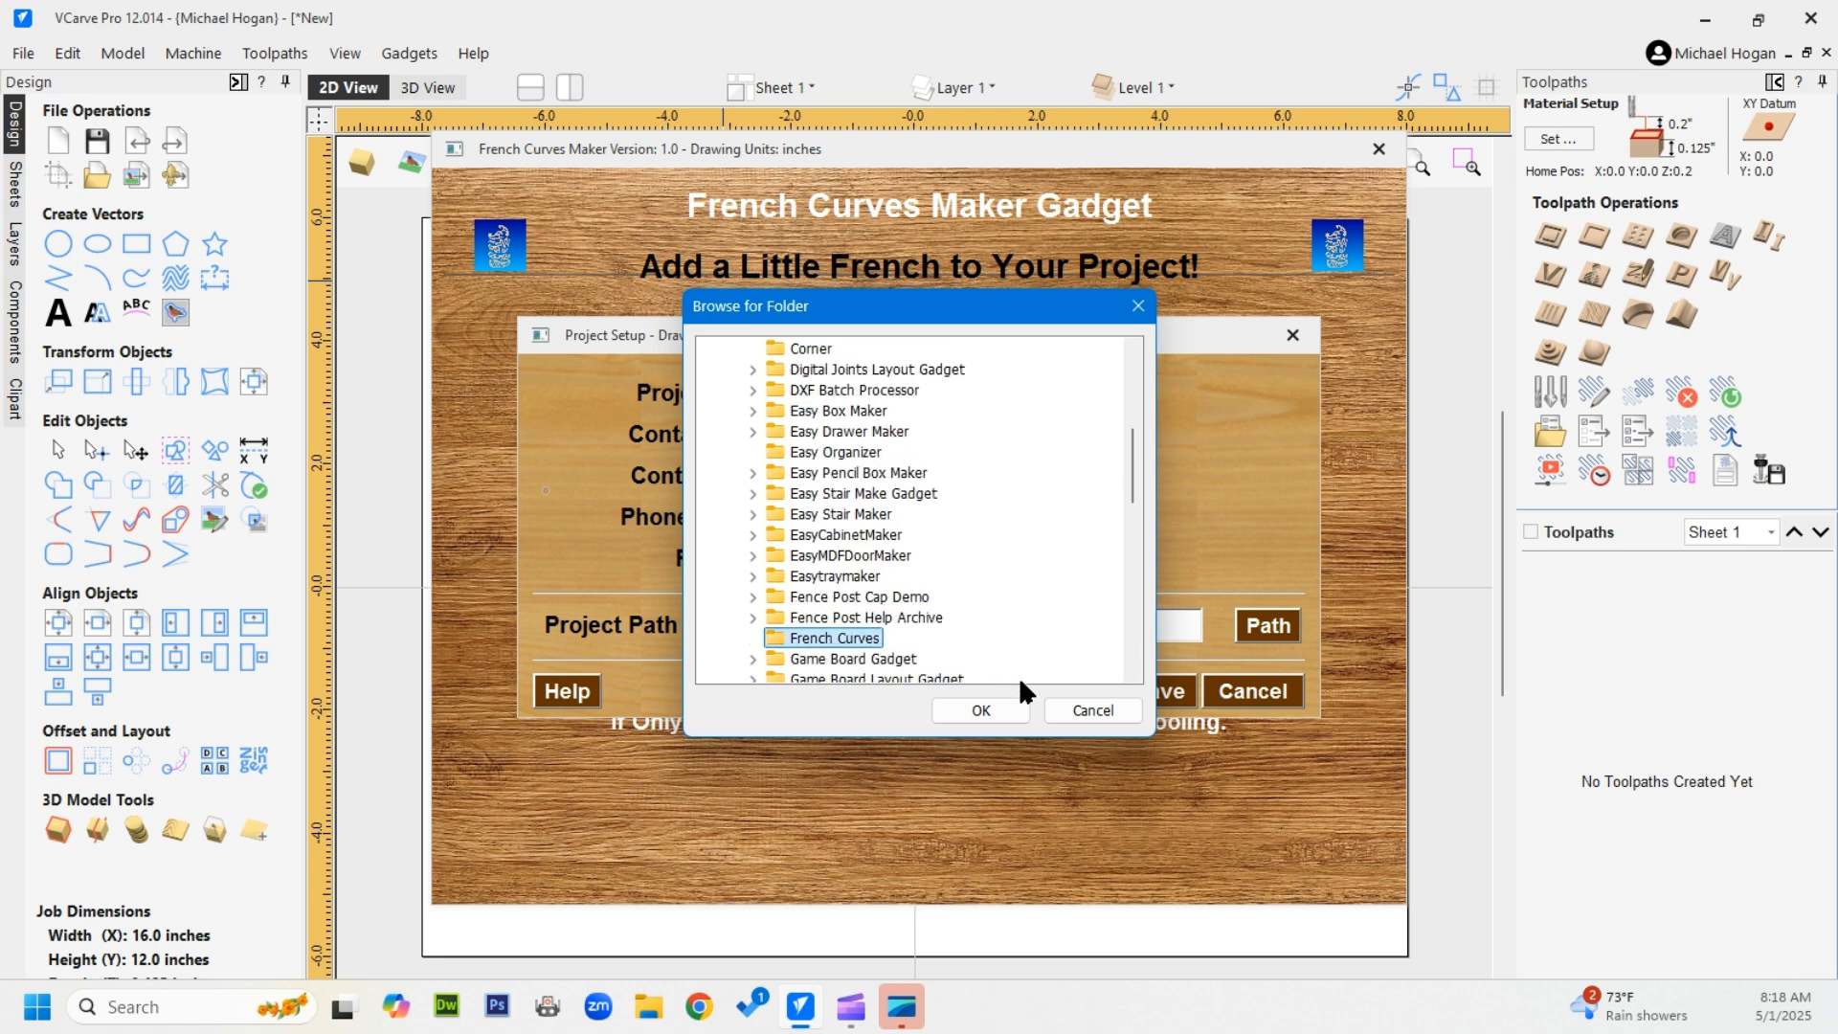
left_click(981, 710)
left_click(1185, 697)
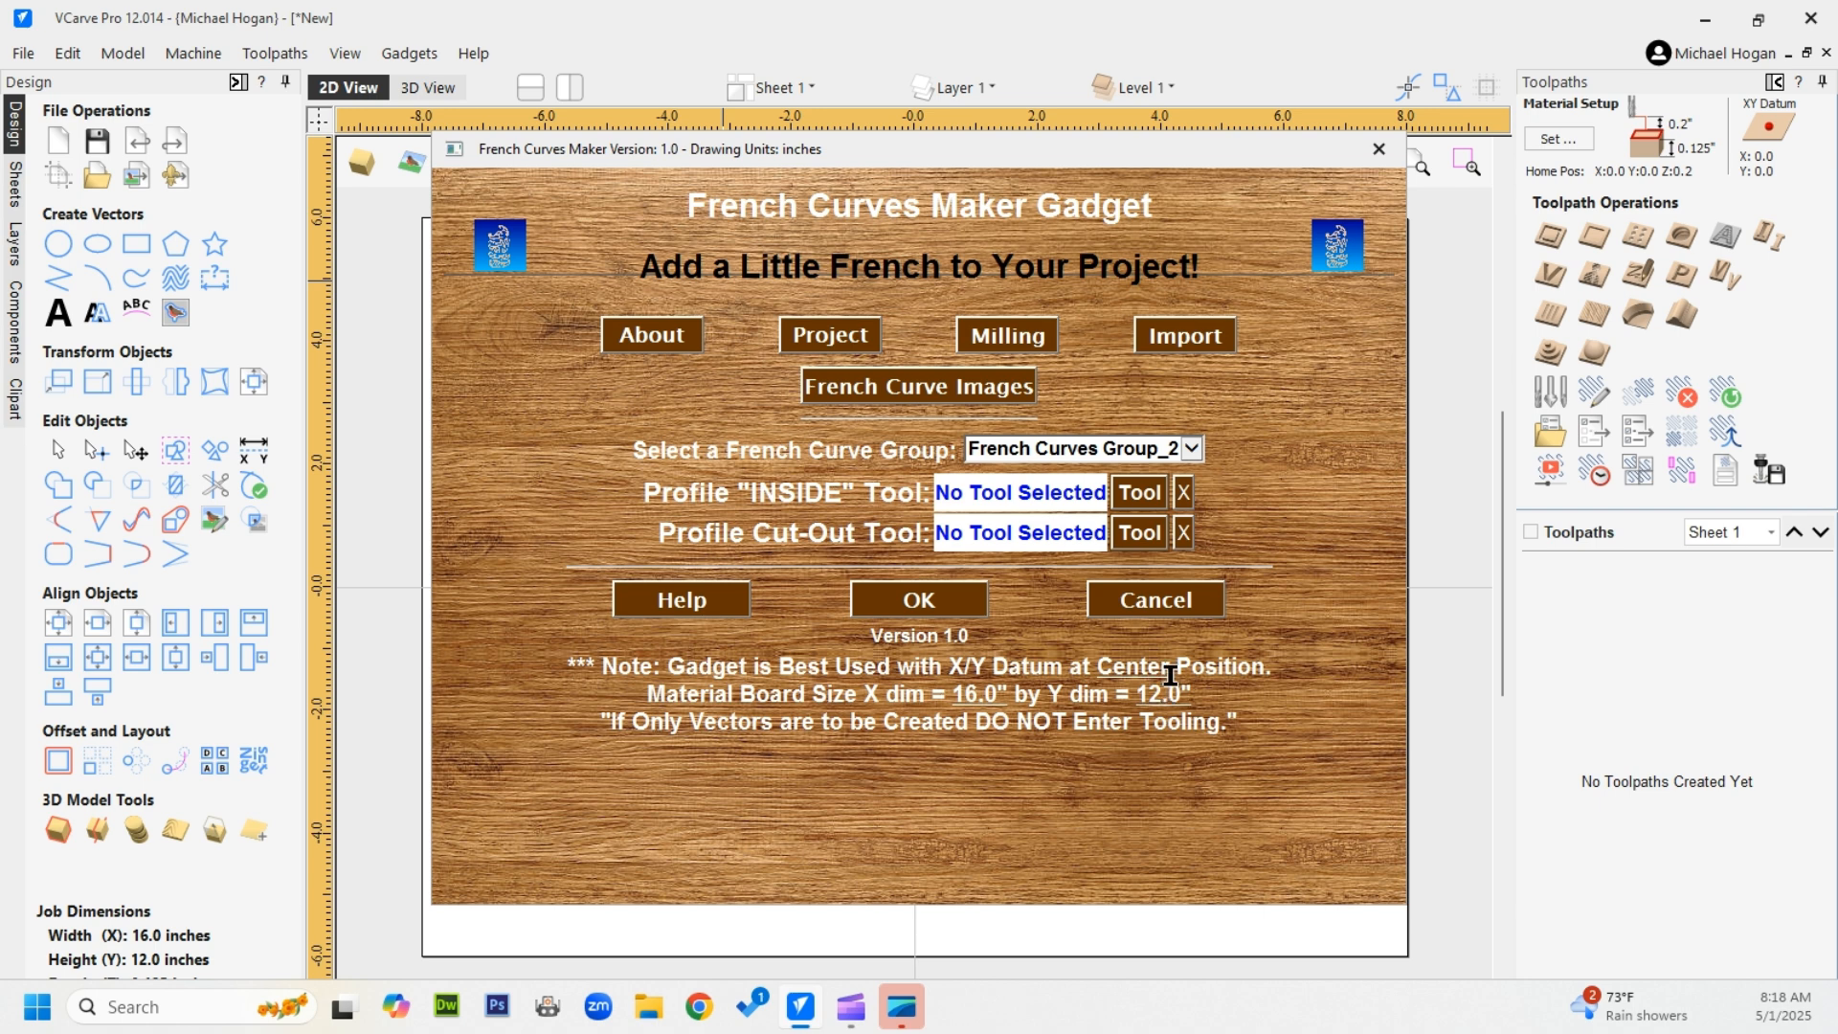
Edit the cut depth values in the gadget's milling settings and save them
left_click(989, 356)
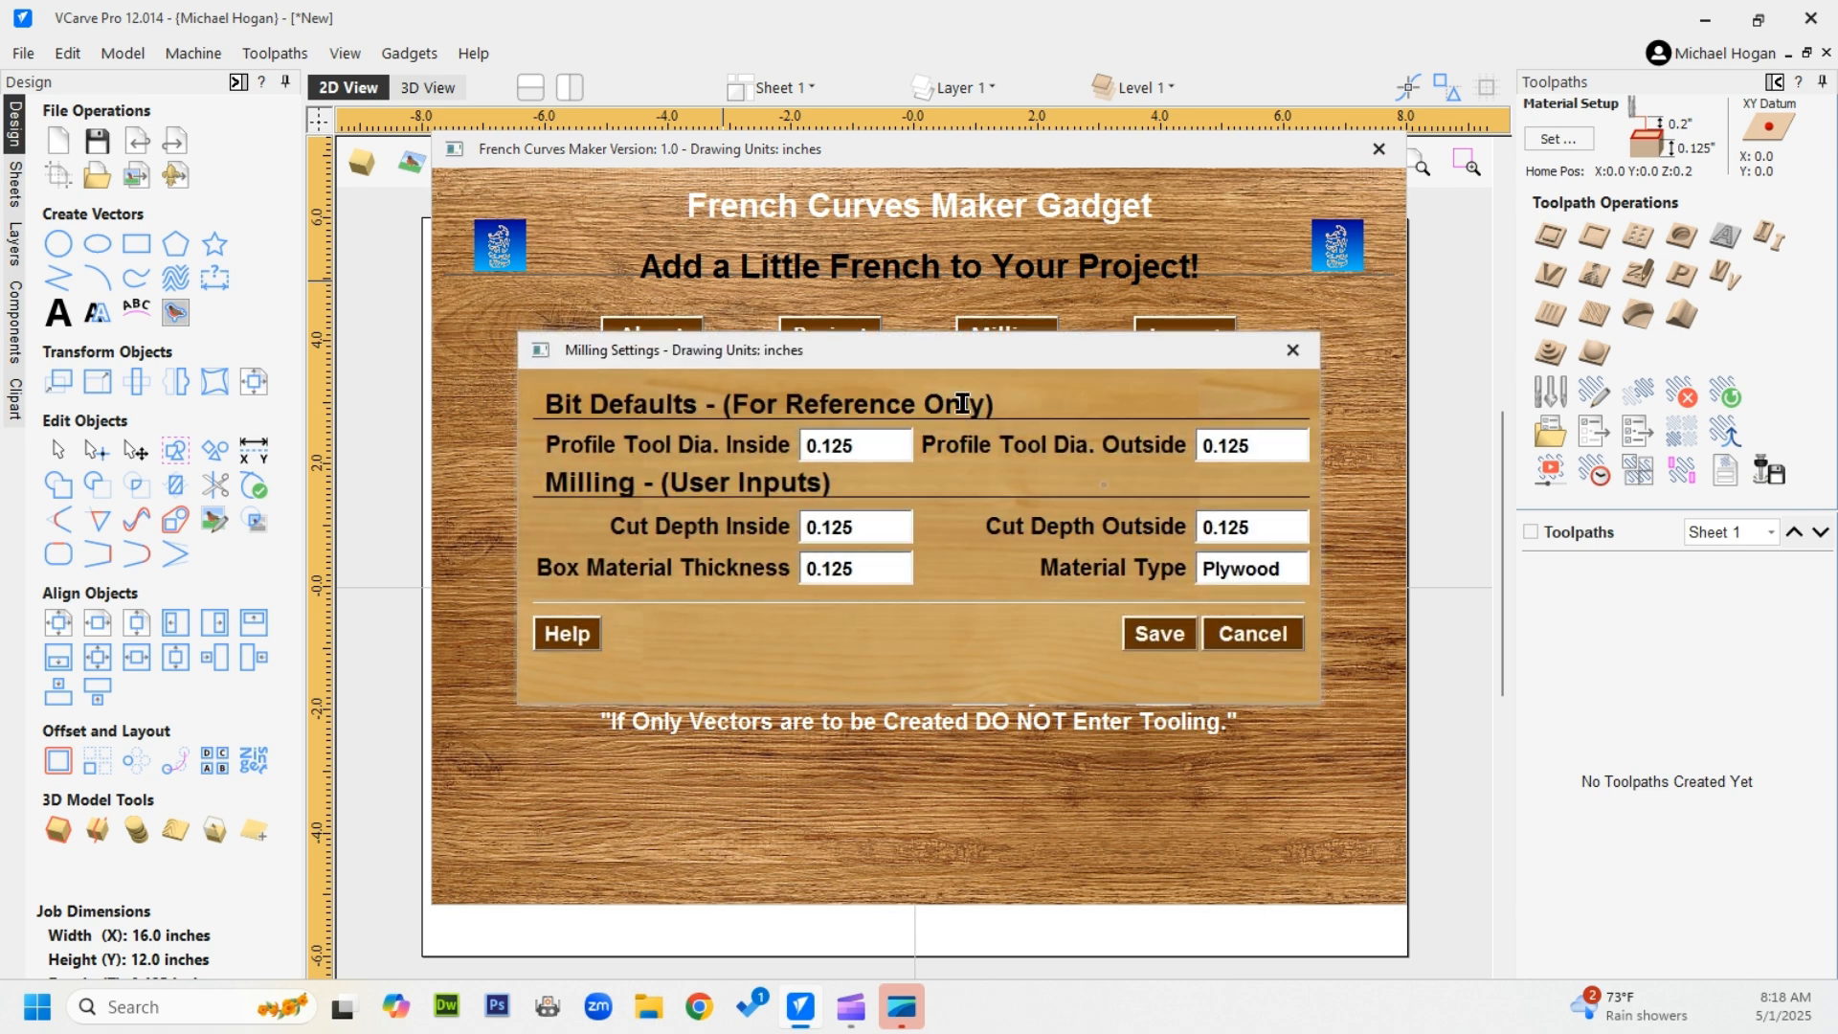
left_click(861, 528)
left_click(1251, 526)
type("1")
left_click(1160, 637)
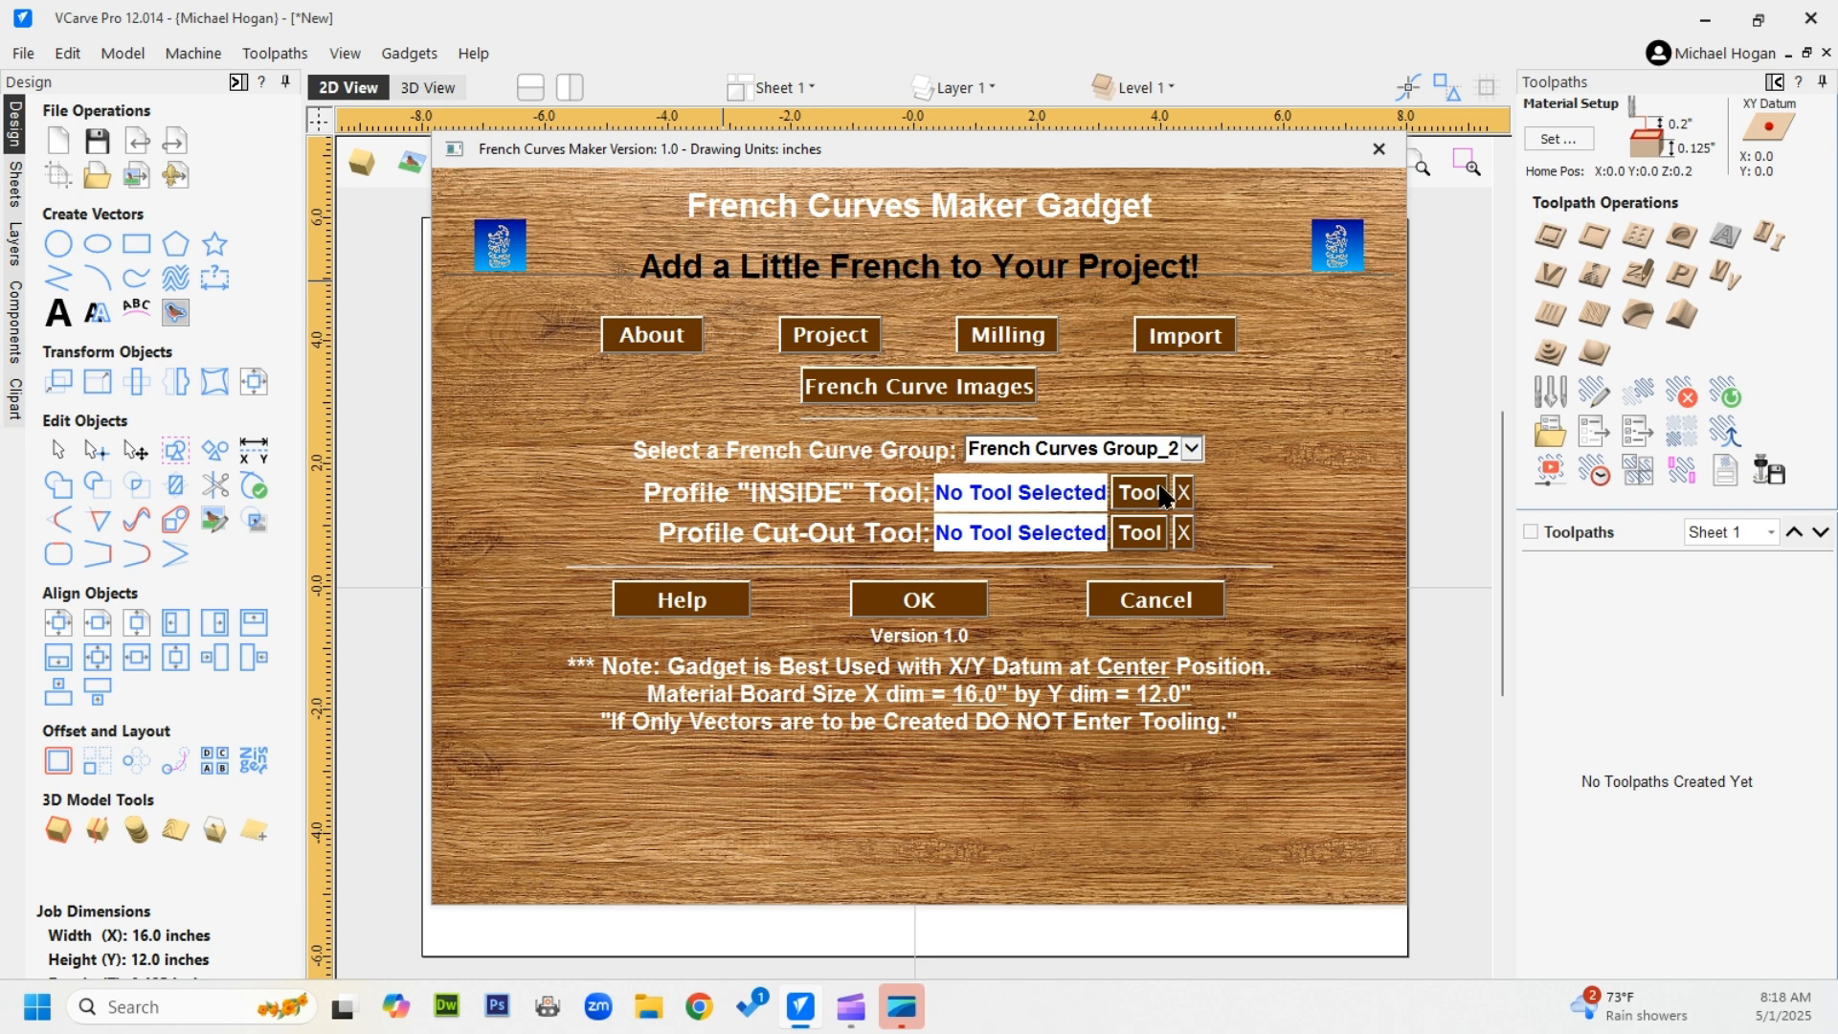
Check the available French curve groups and review the shape images for groups 1 to 3
left_click(1192, 447)
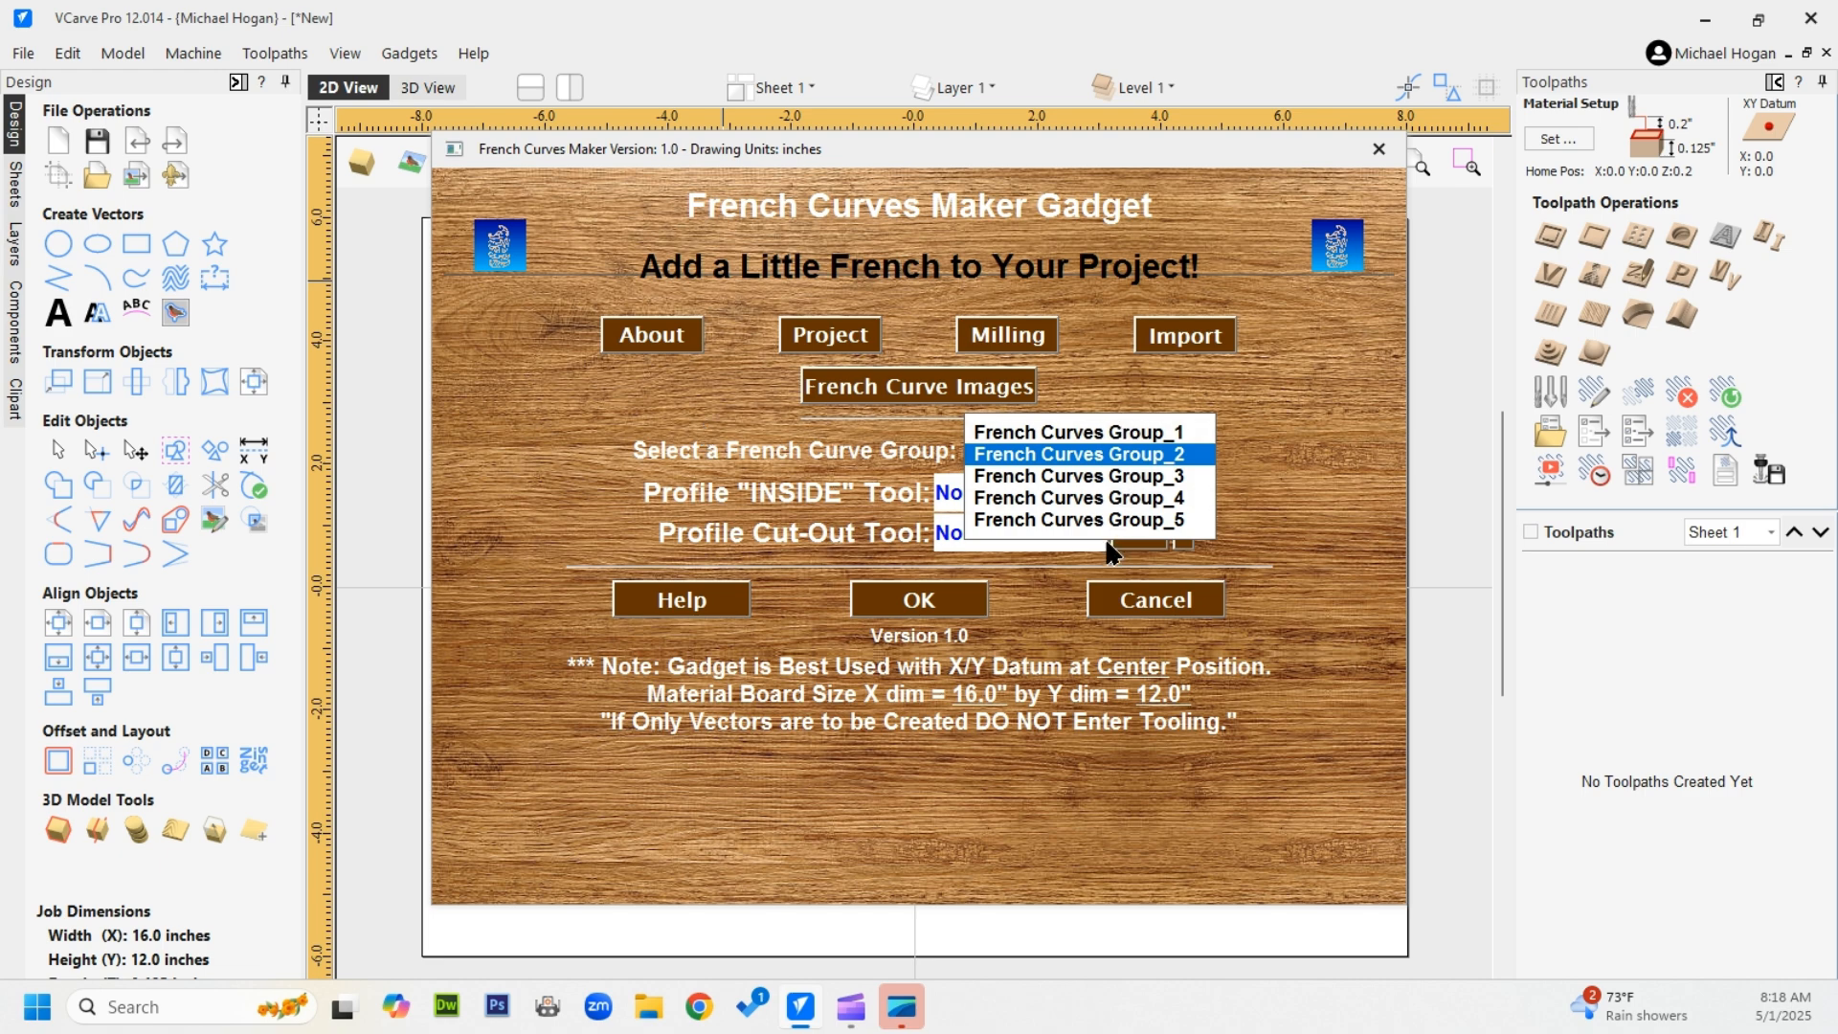
left_click(857, 393)
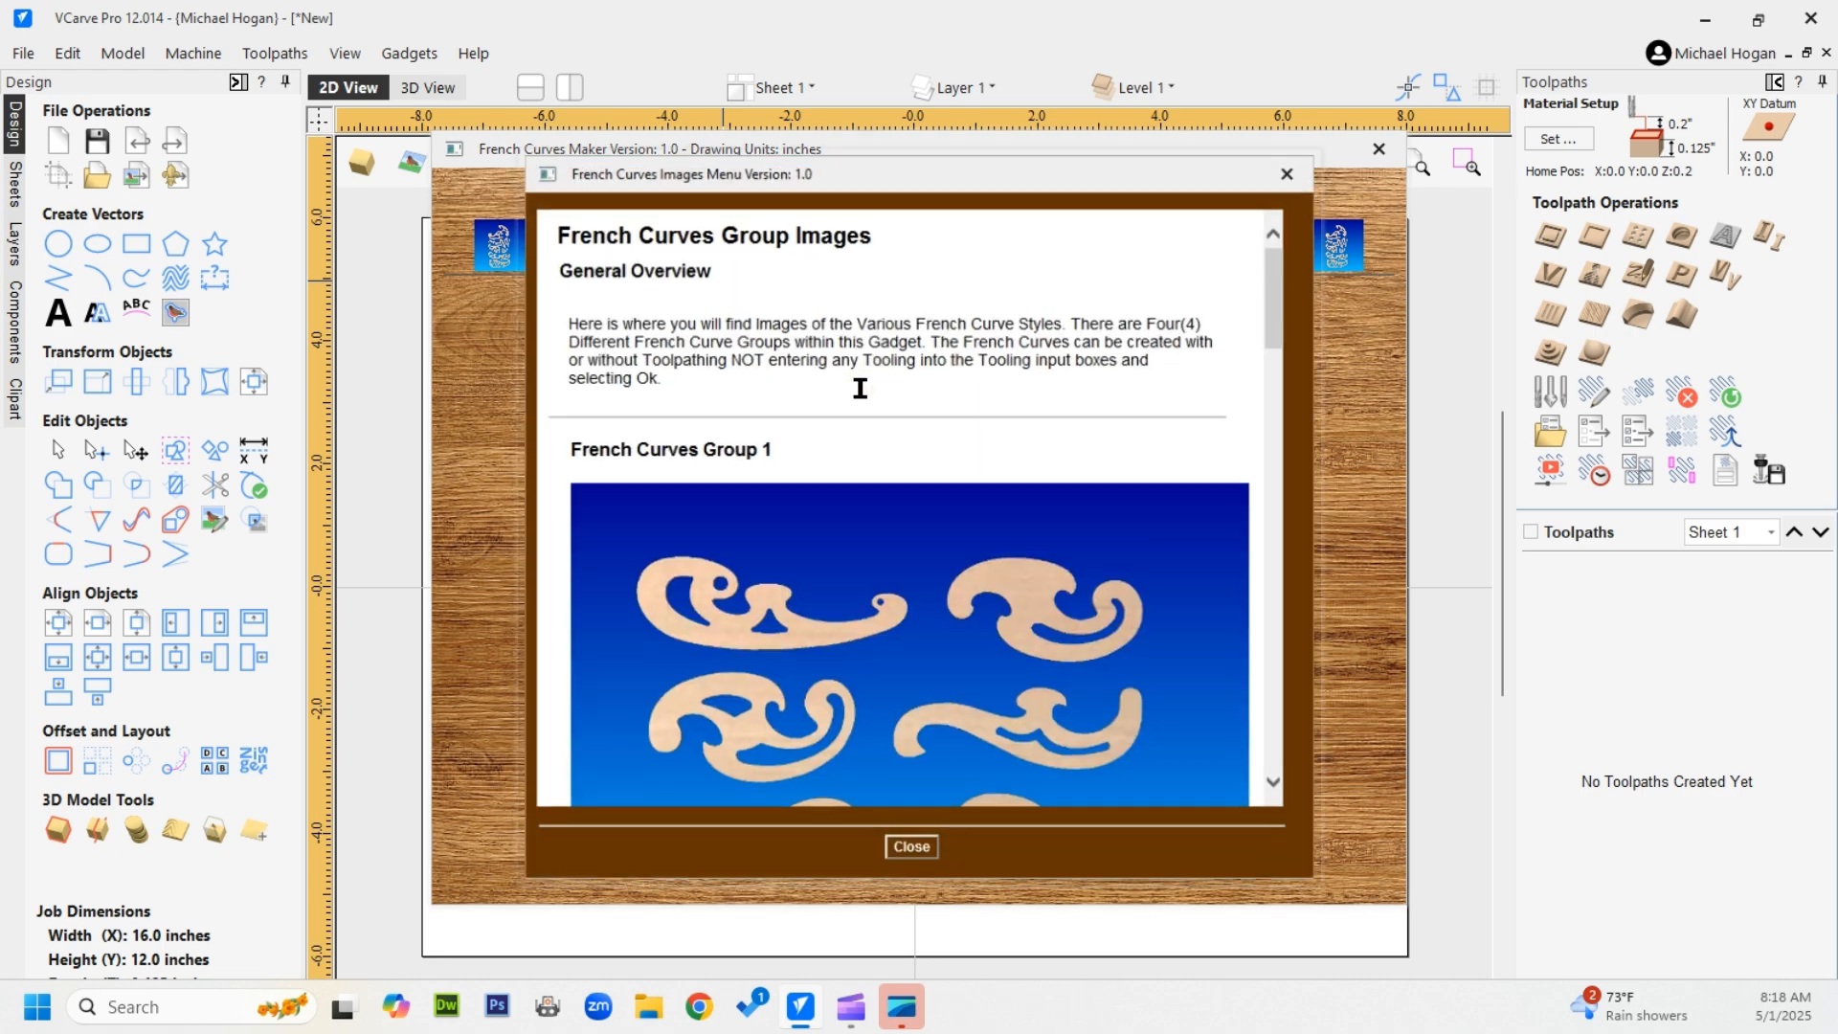
scroll(909, 455, "down", 5)
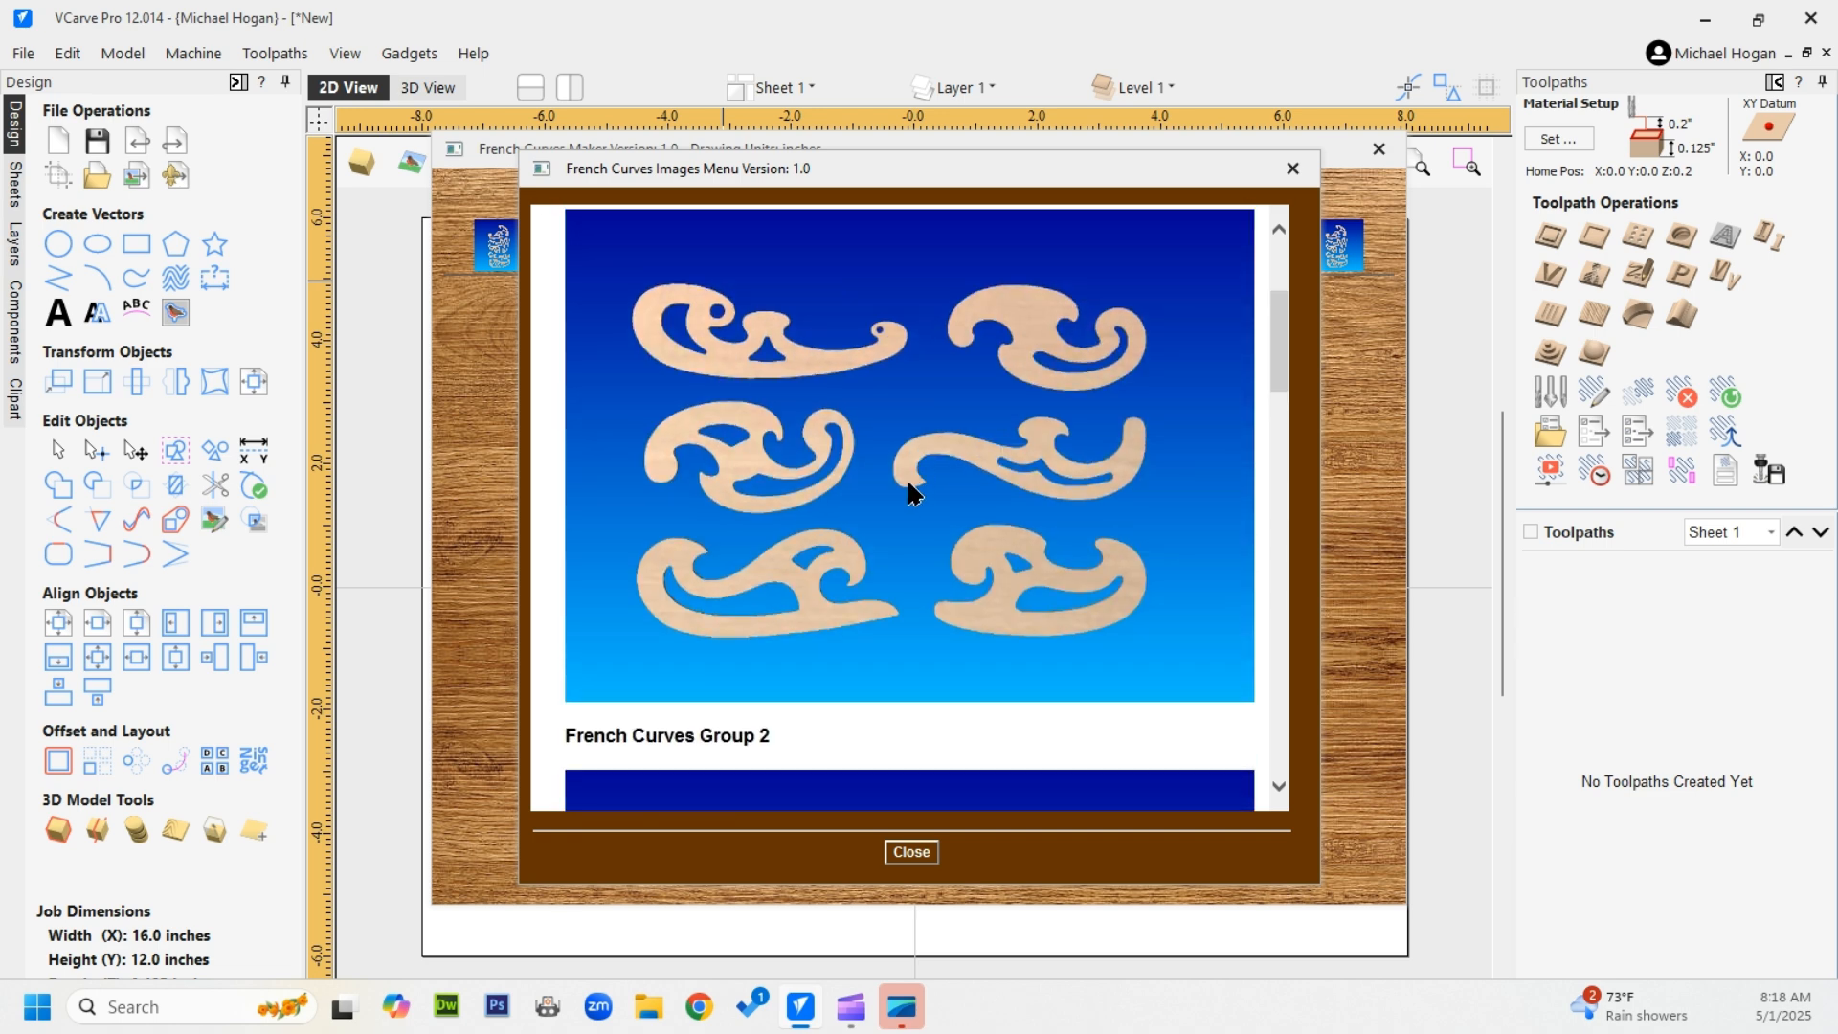
scroll(906, 493, "down", 3)
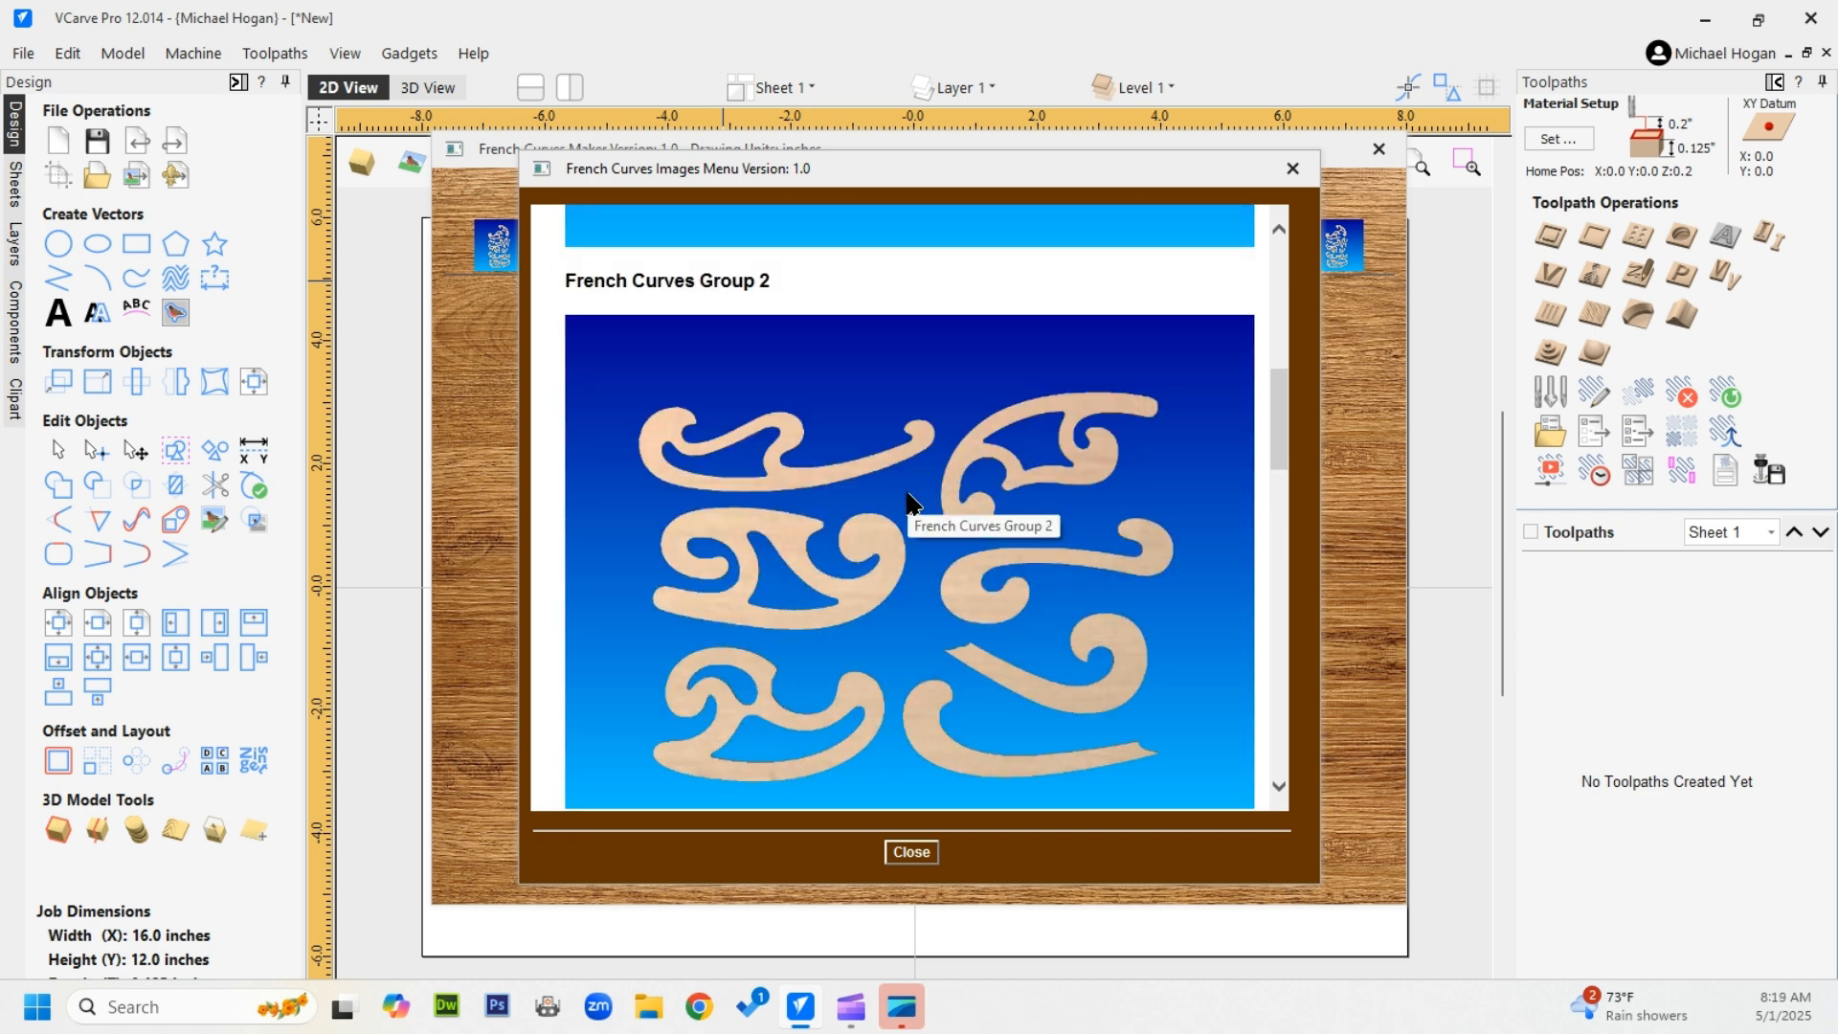
scroll(907, 496, "down", 1)
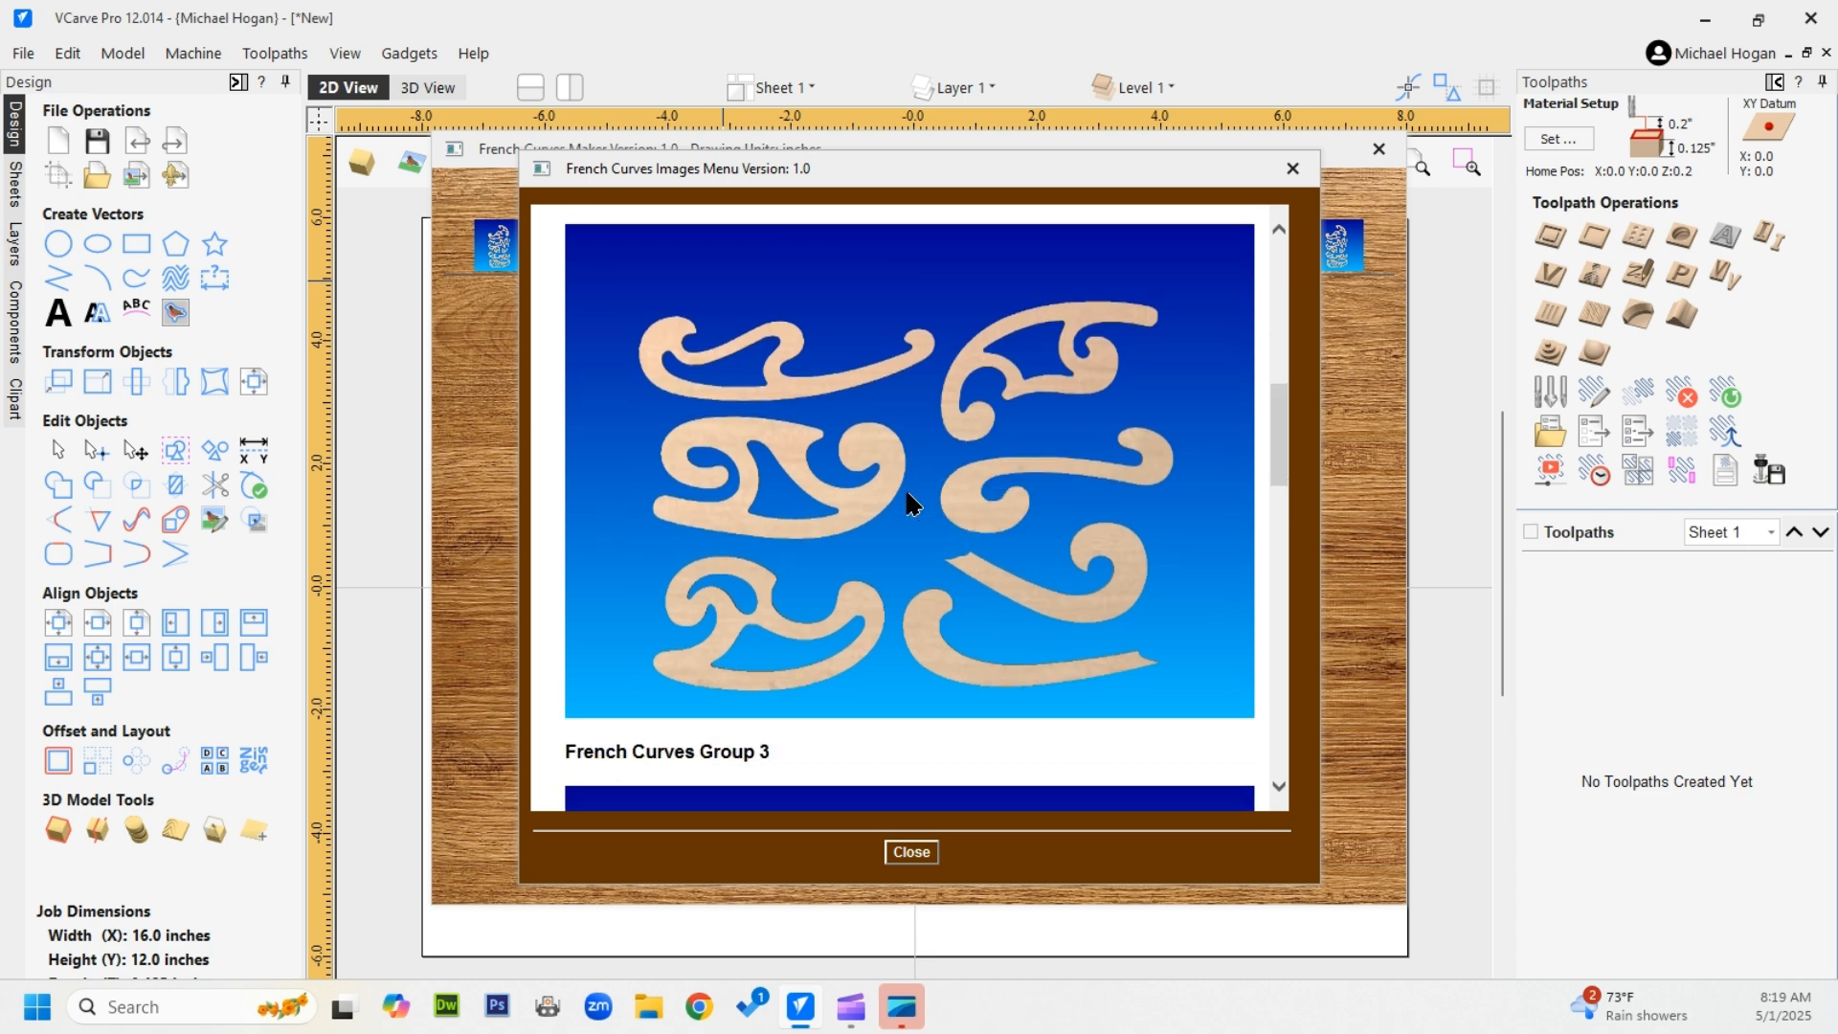
scroll(909, 500, "down", 4)
scroll(849, 649, "down", 2)
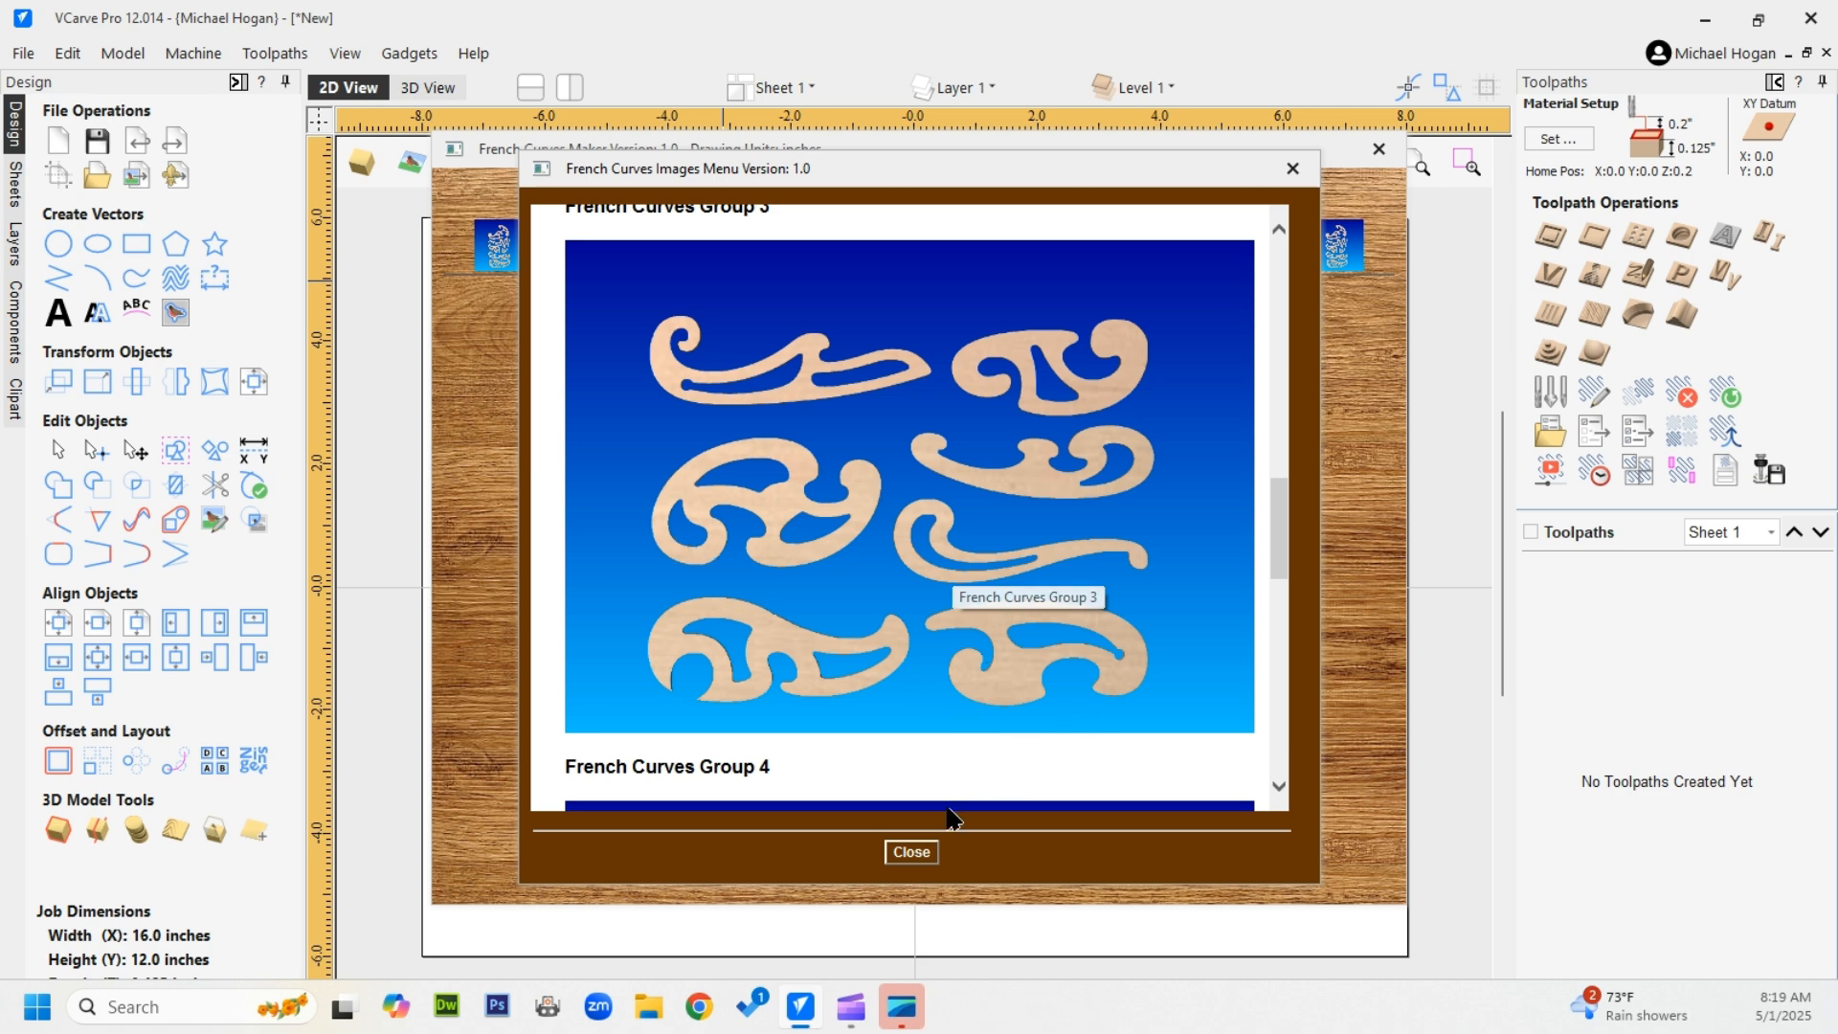
left_click(911, 852)
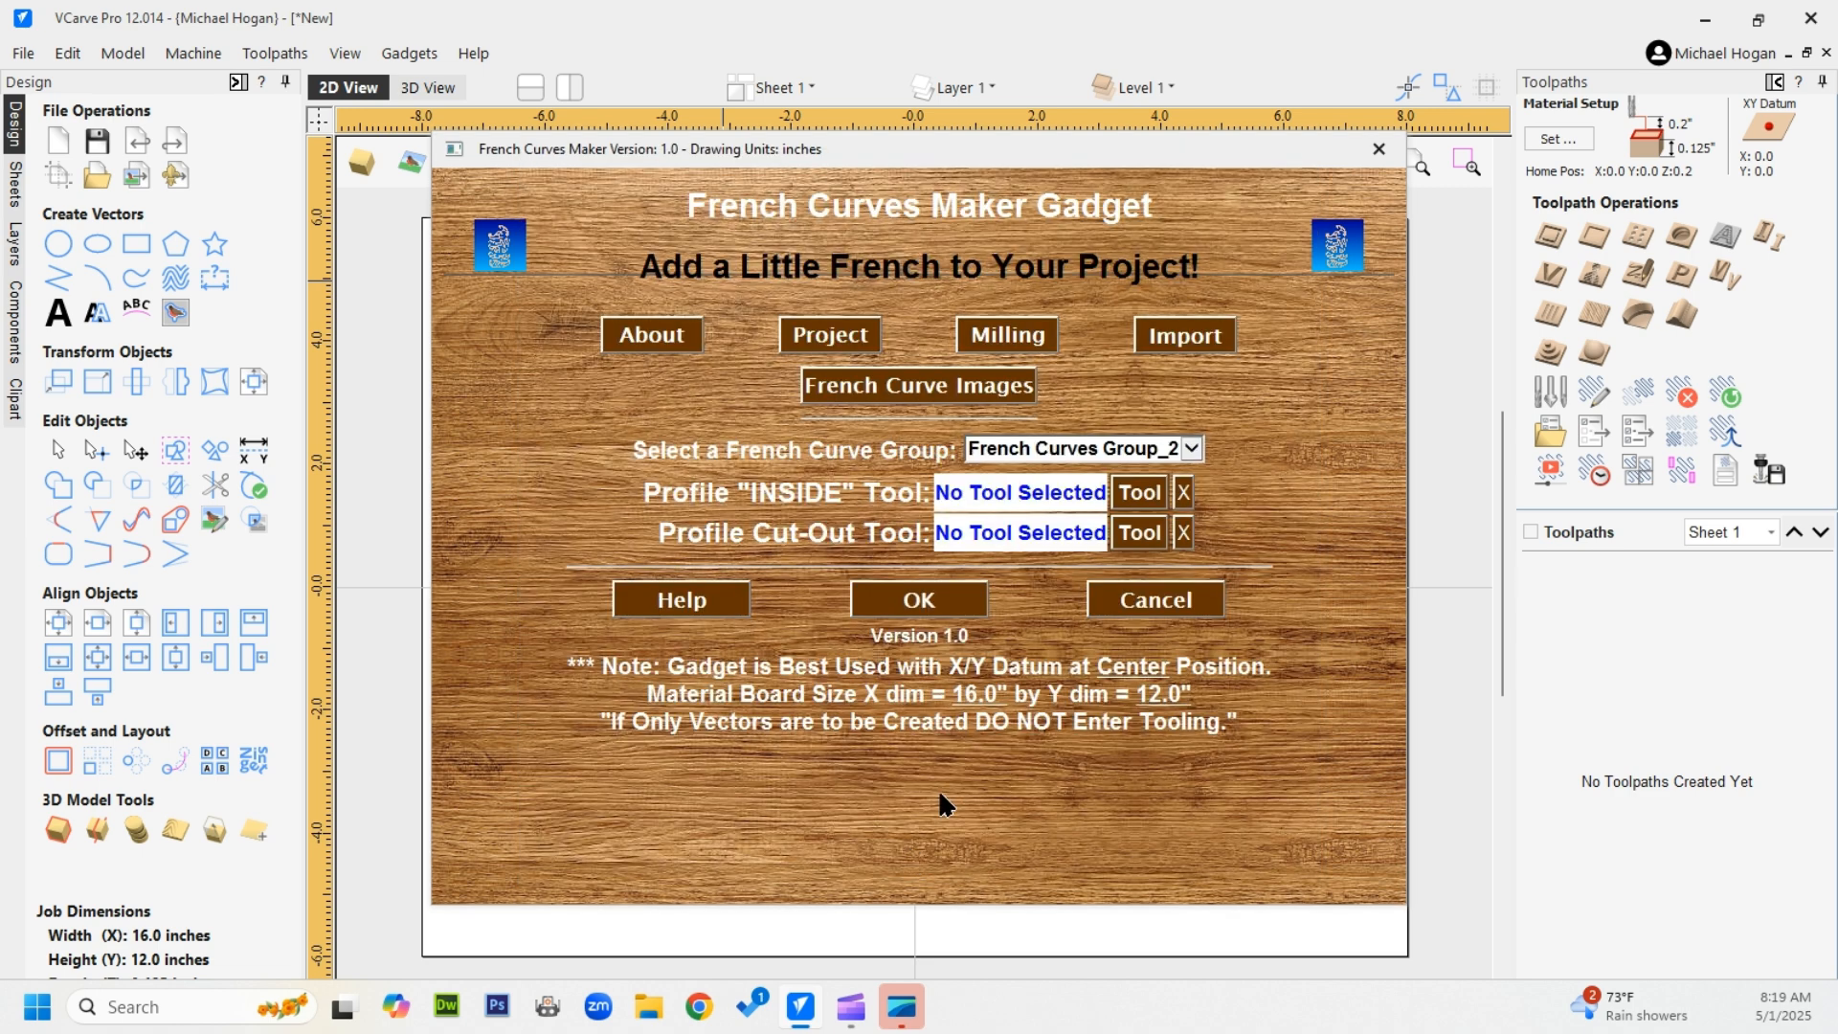
Choose the End Mill Dia .0625 CH .3125 Downcut Amana for the Profile "INSIDE" tool
left_click(1137, 493)
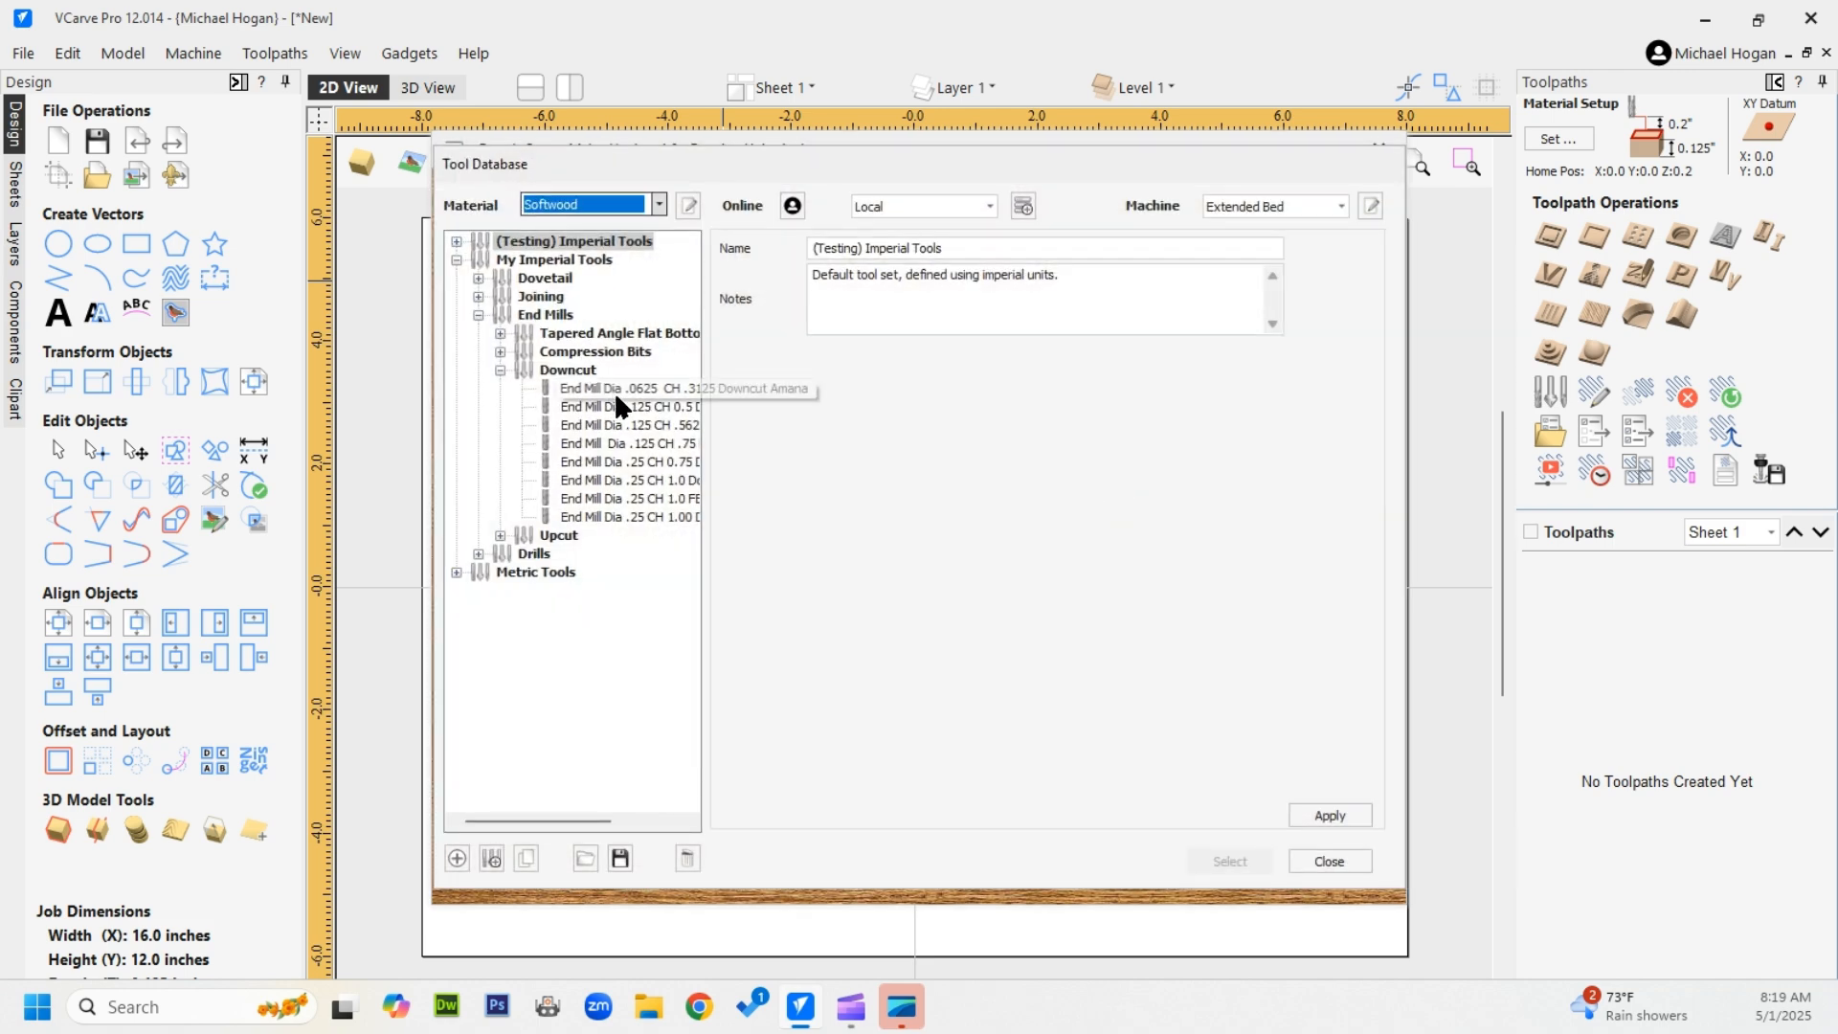
left_click(621, 391)
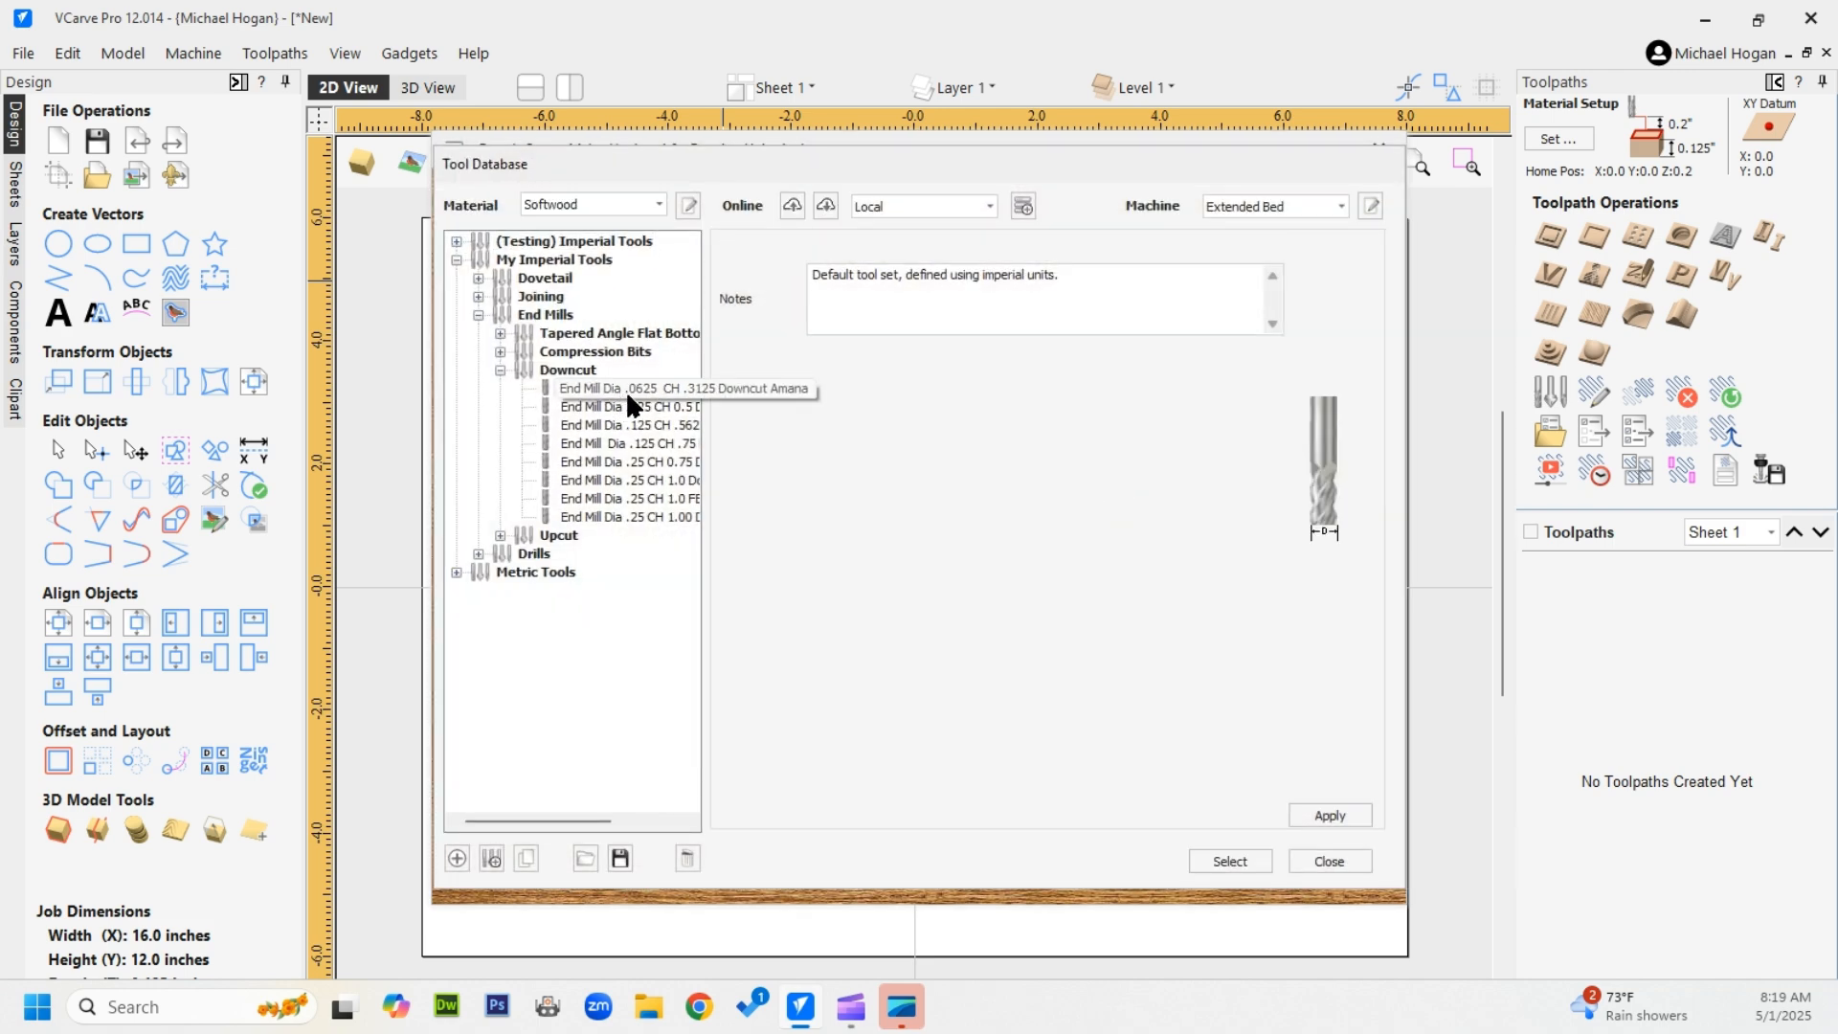
left_click(1229, 861)
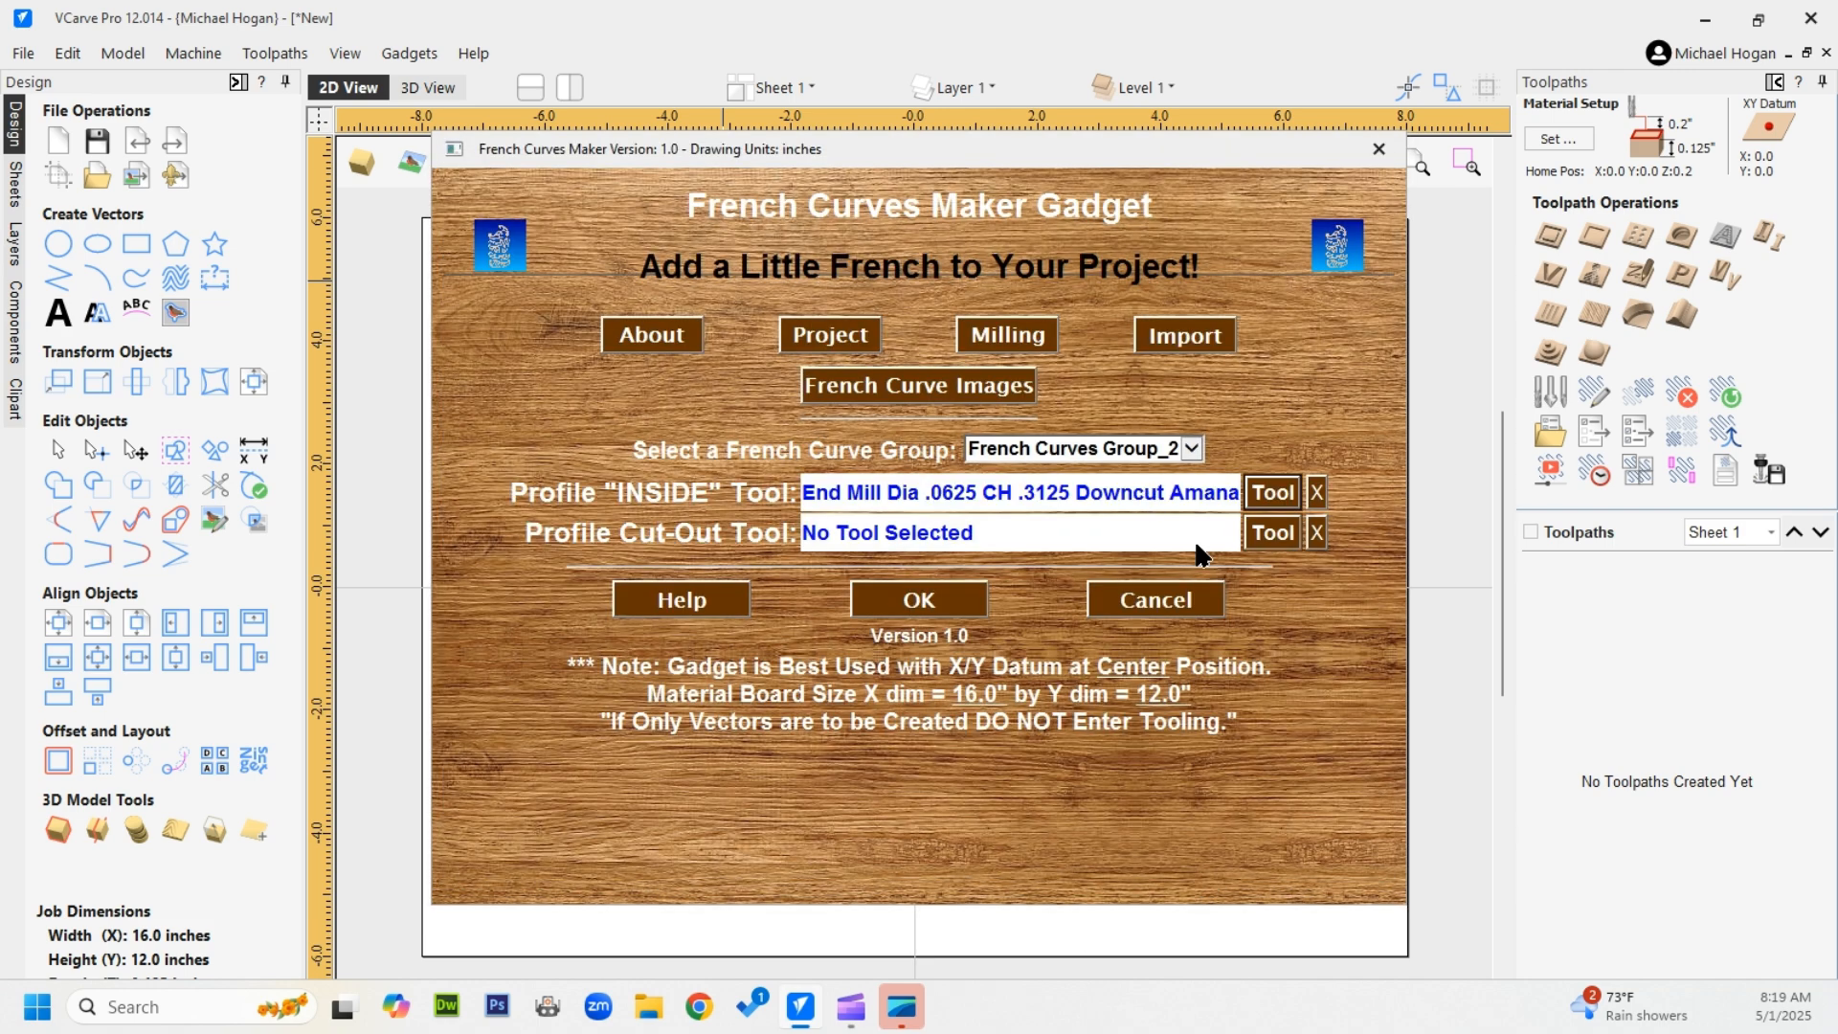
Choose the End Mill Dia .125 CH 0.5 Downcut Amana from the downcut end mills for the Profile Cut-Out tool
left_click(1271, 536)
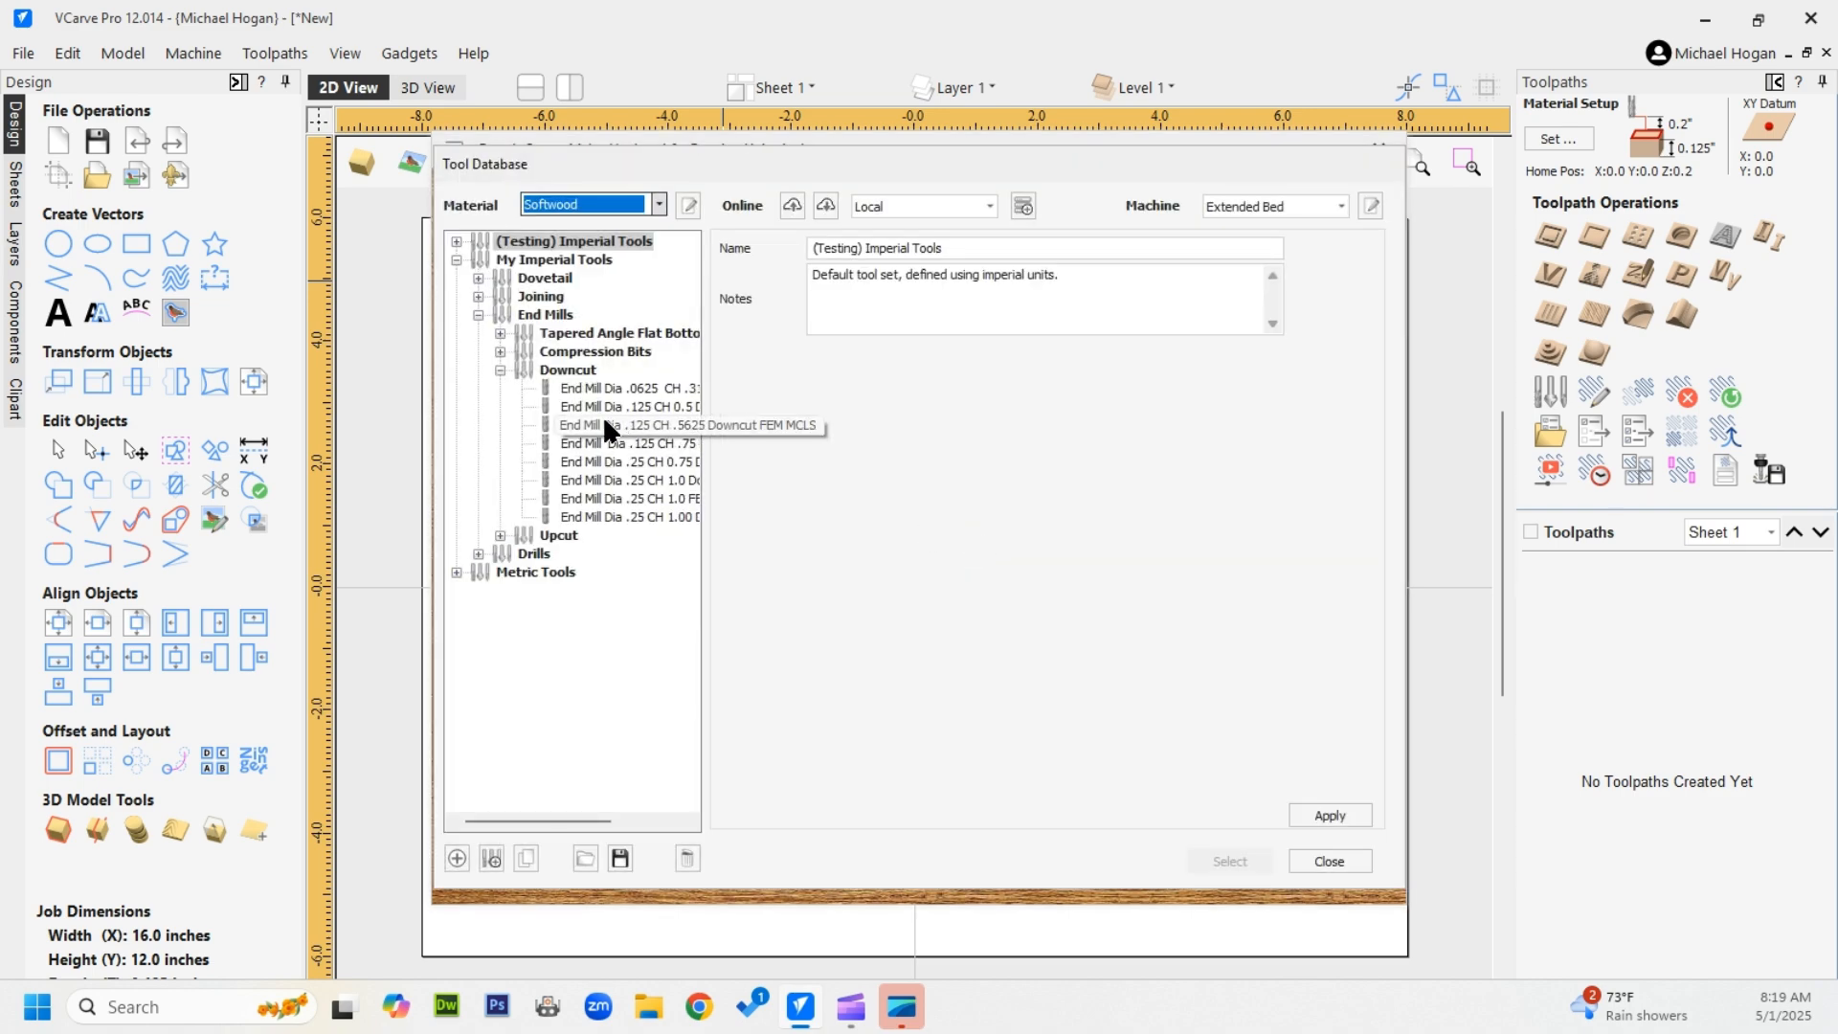
left_click(609, 406)
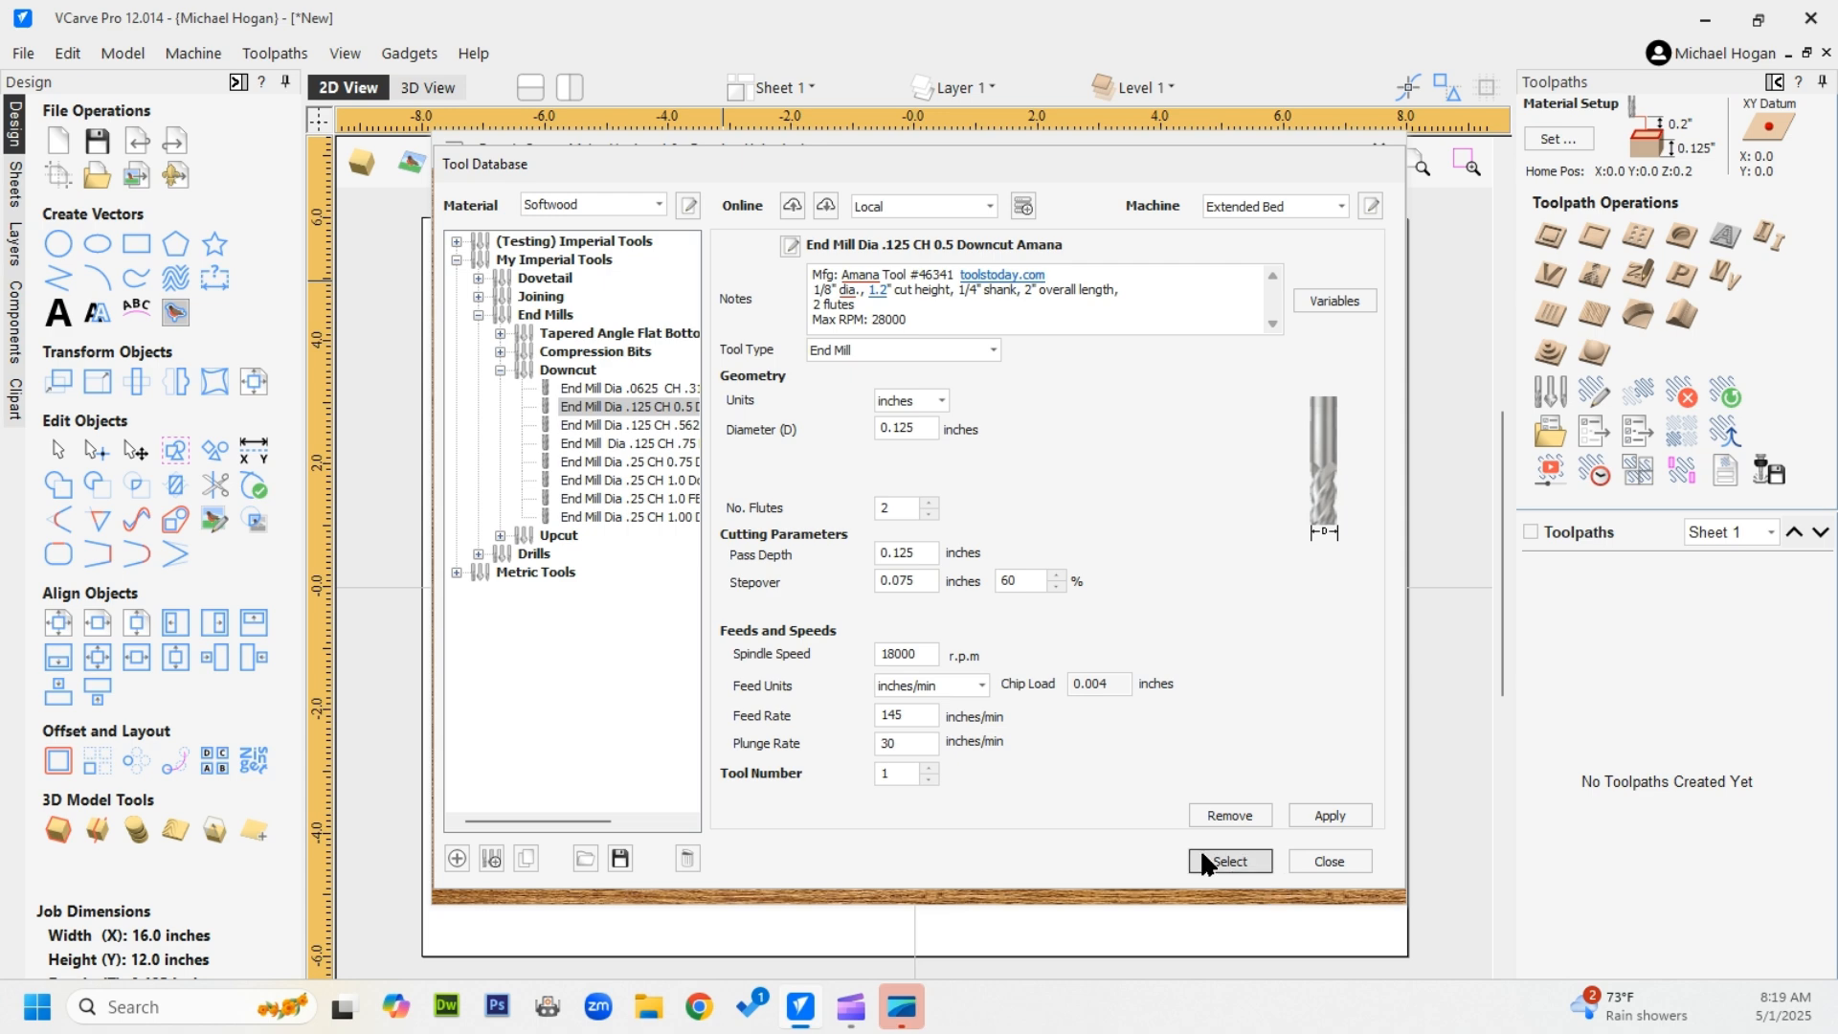
left_click(1230, 861)
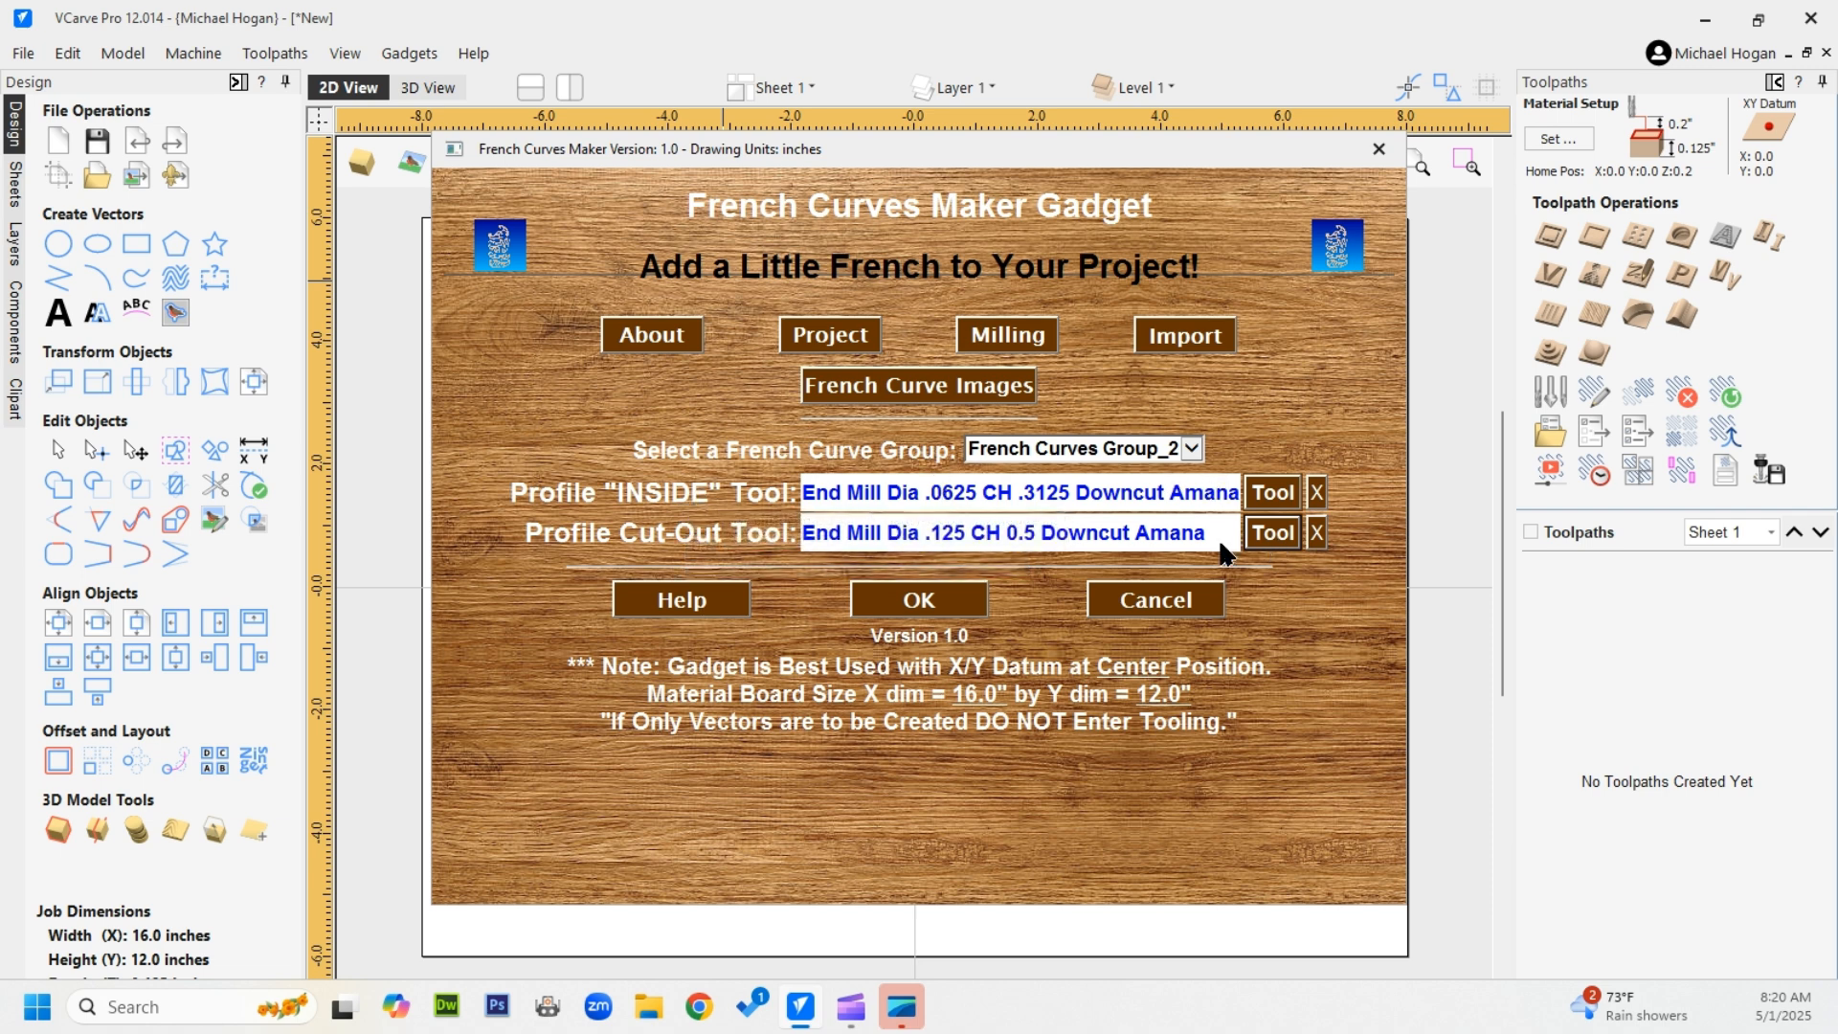
Generate the French Curves Group_2 vectors and toolpaths with the gadget, accepting the cut-through warning for both profile toolpaths
left_click(933, 595)
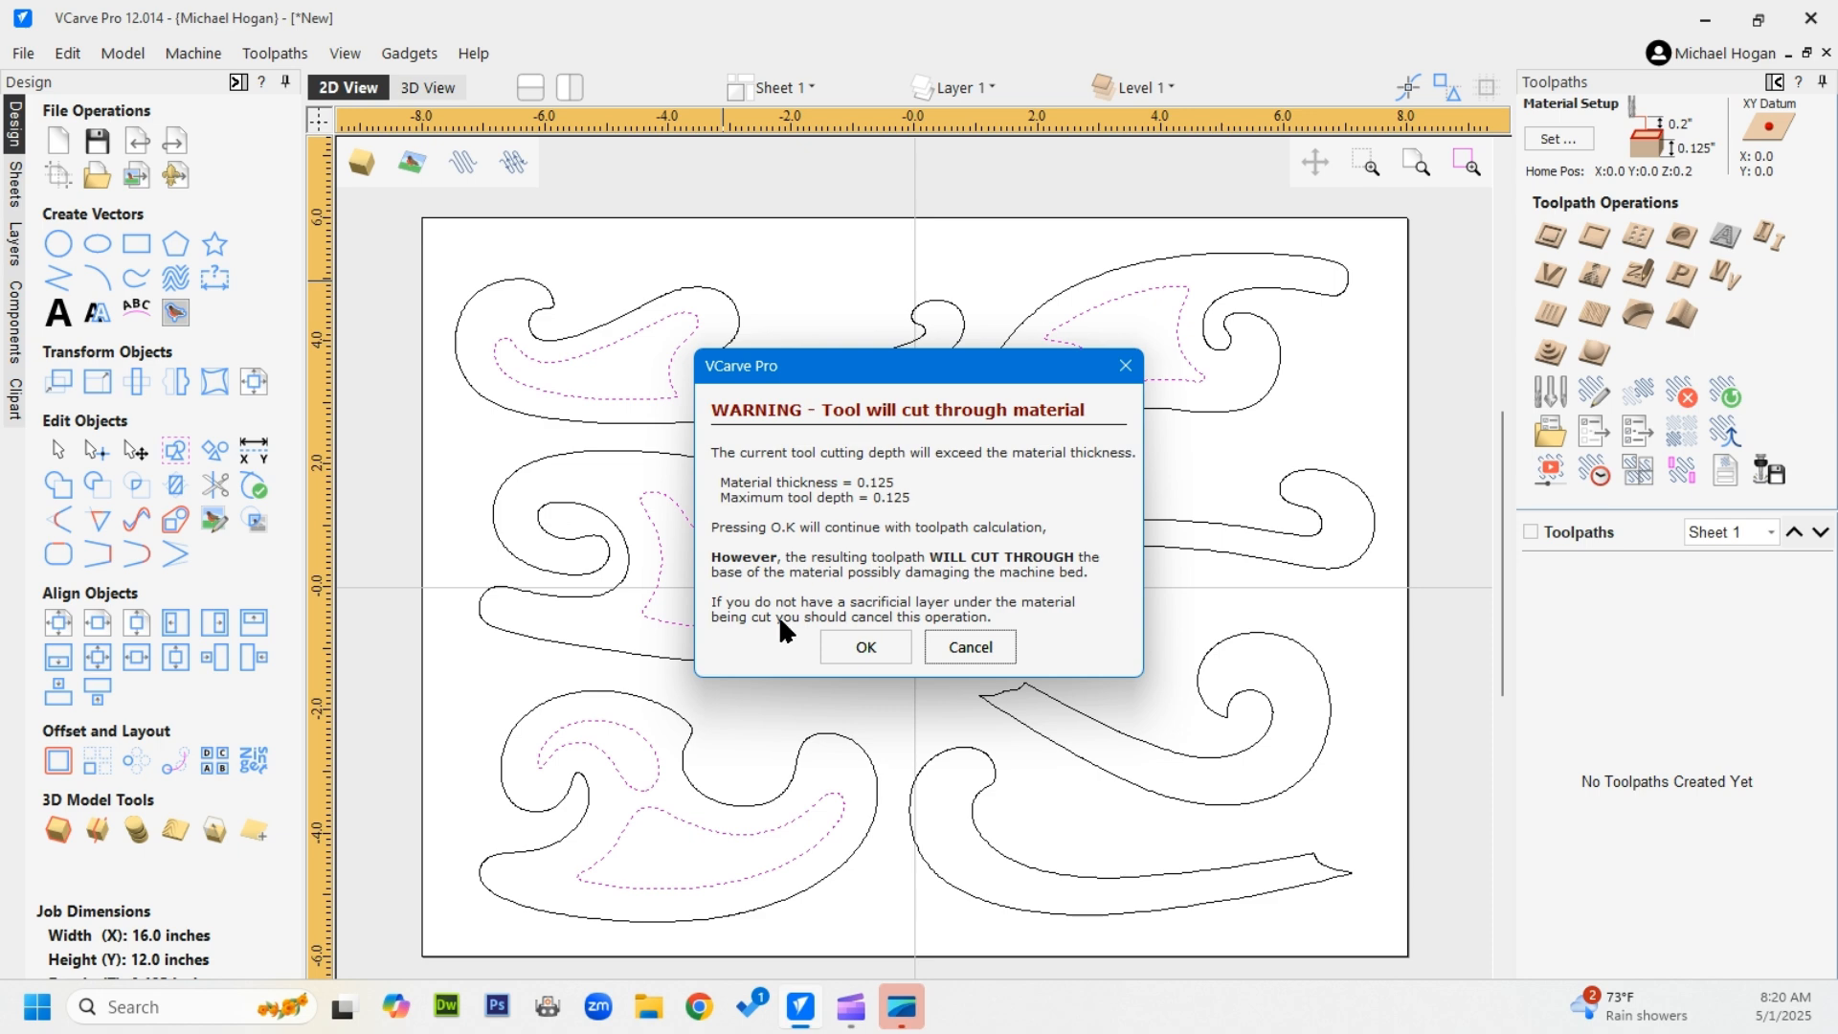
left_click(862, 647)
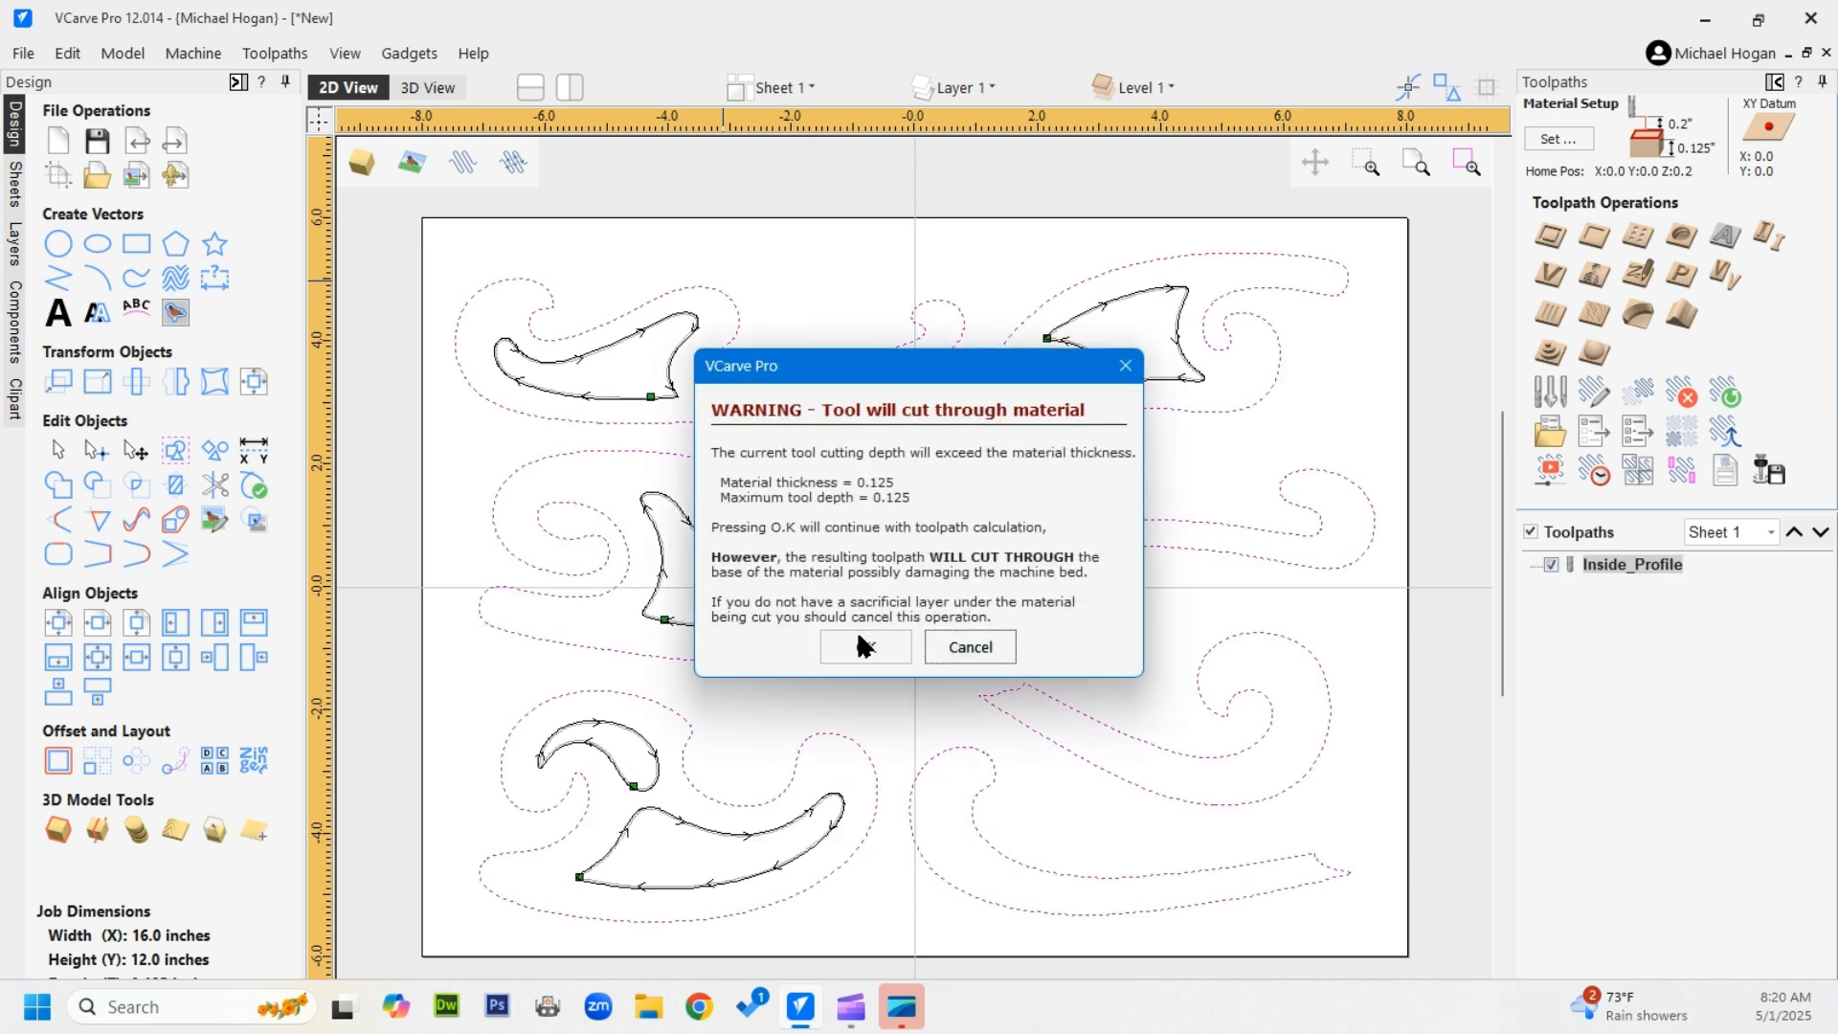
left_click(865, 651)
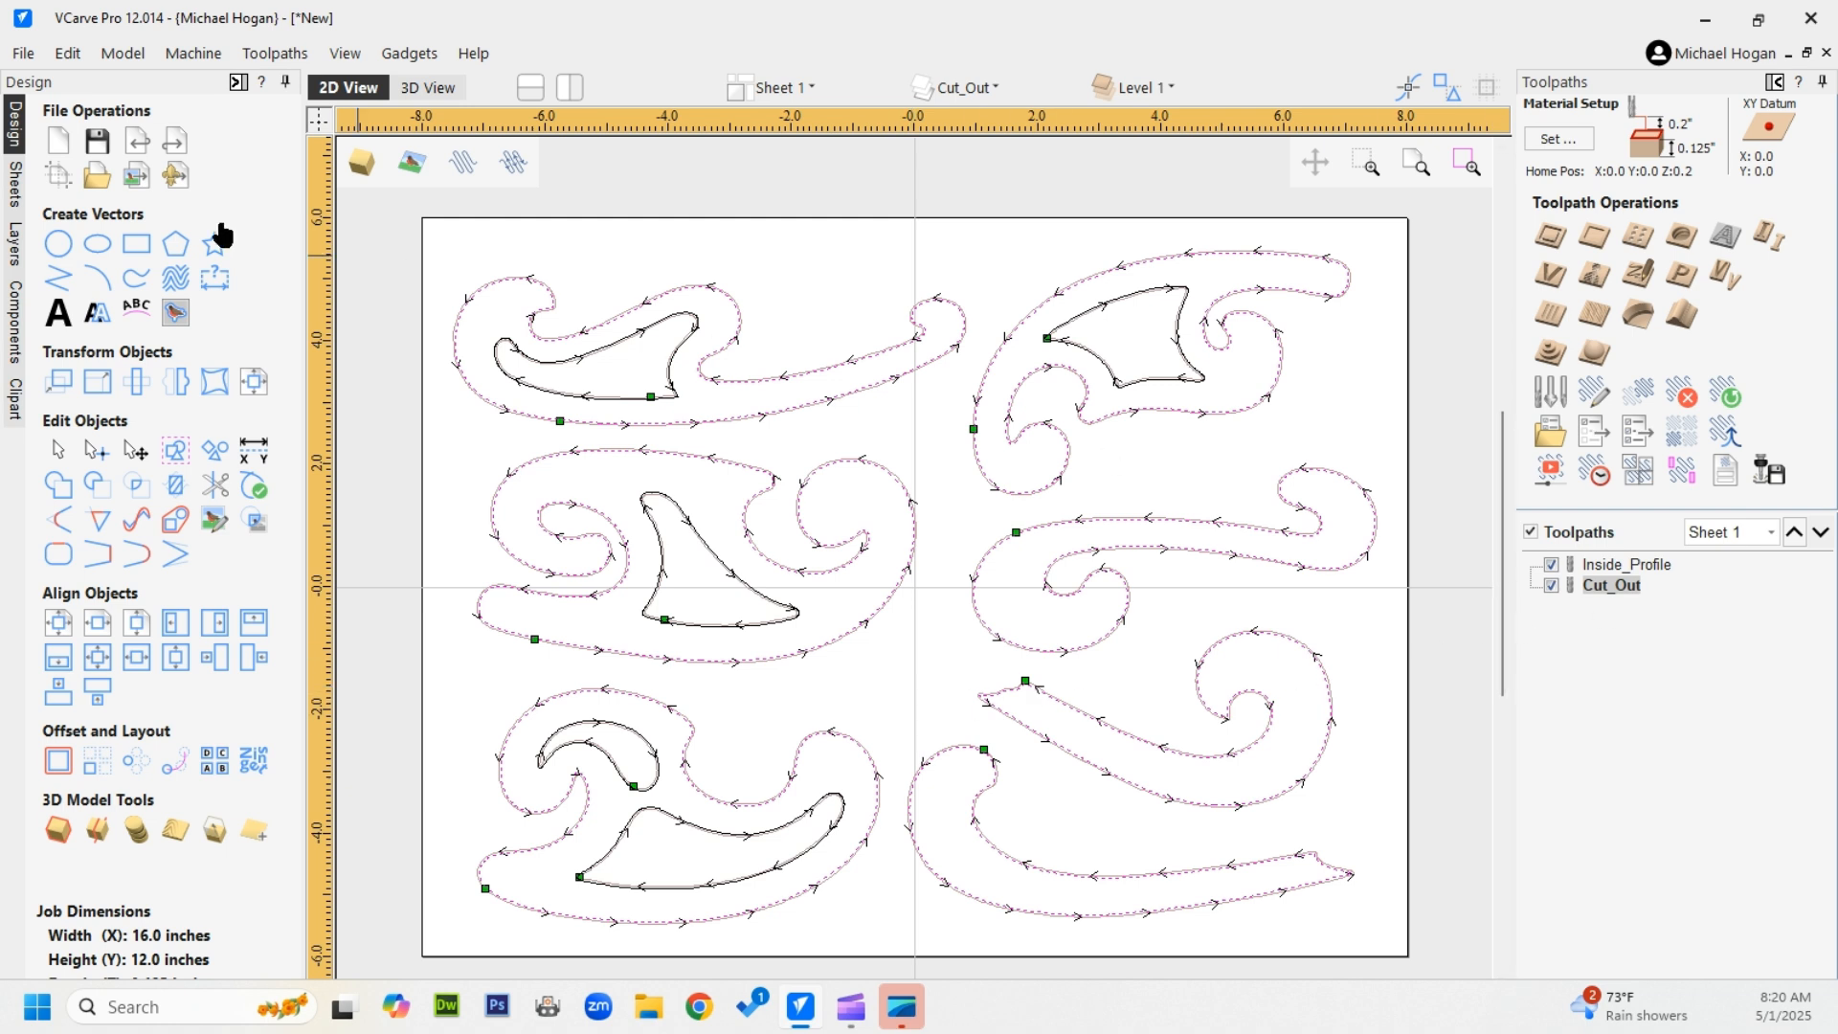
Show the layers list and run a preview of the visible Inside_Profile and Cut_Out toolpaths
left_click(15, 244)
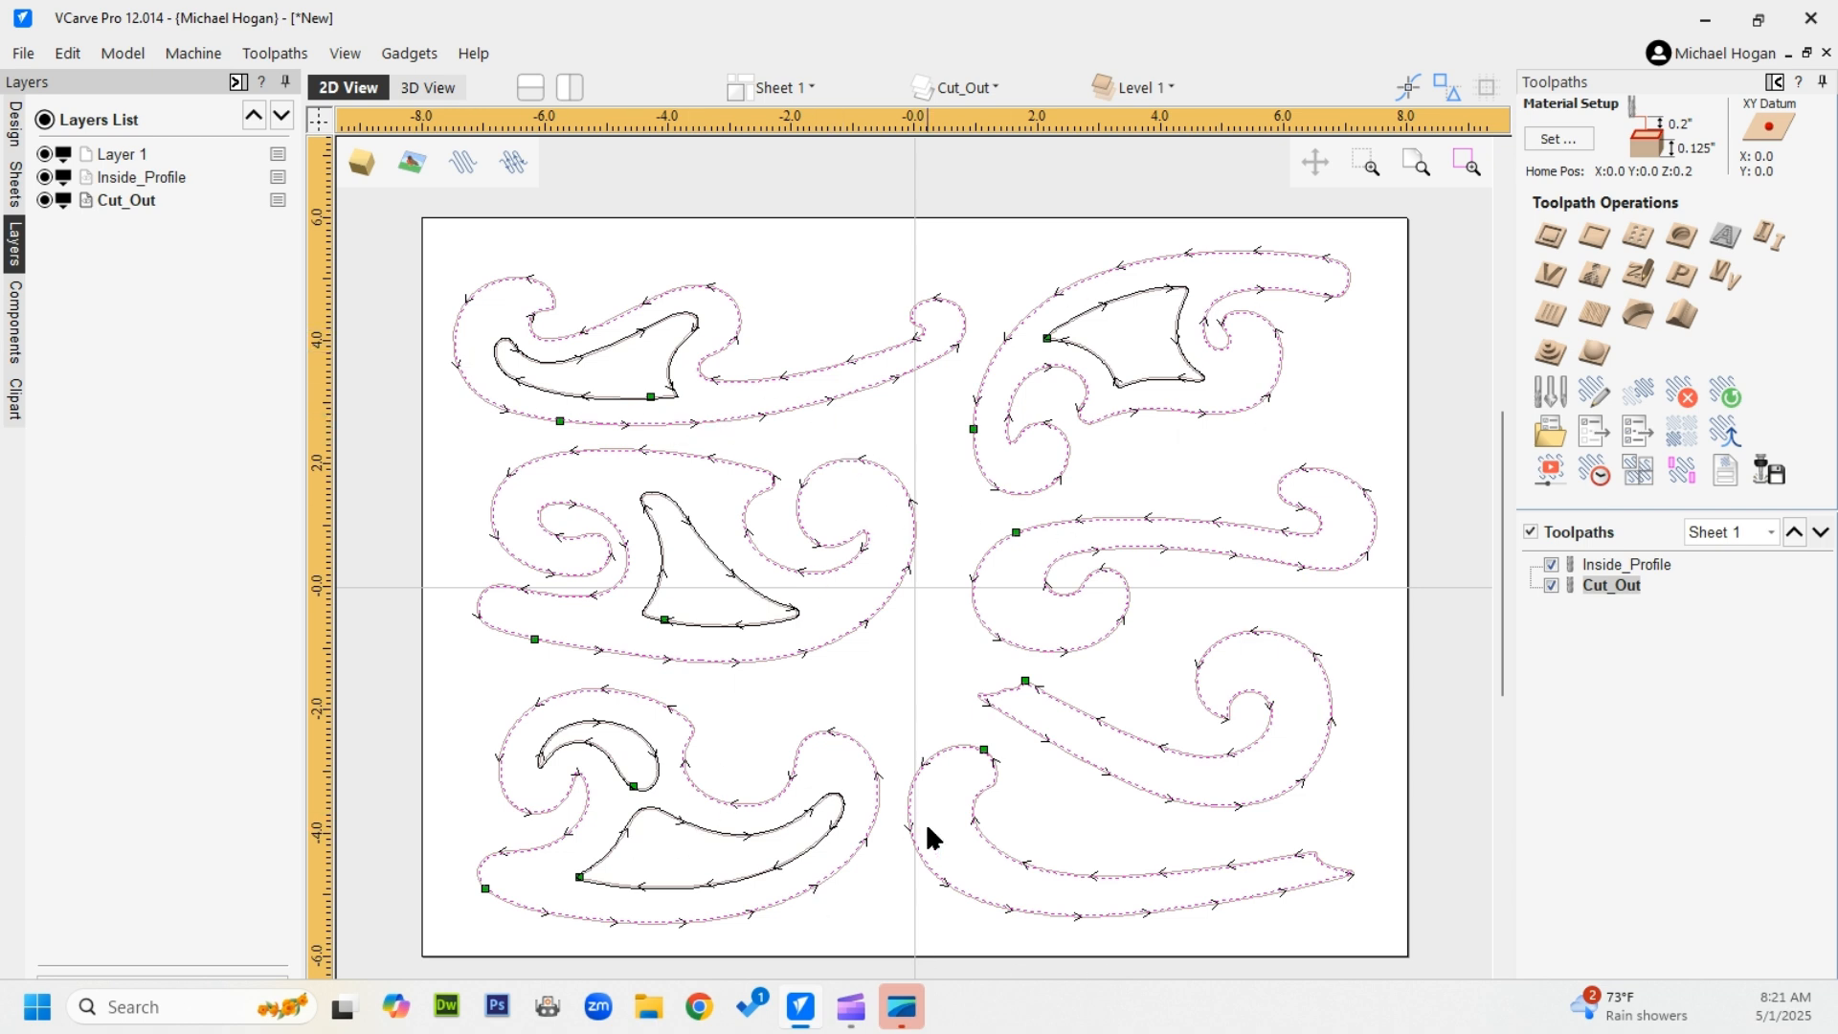
scroll(1554, 480, "down", 3)
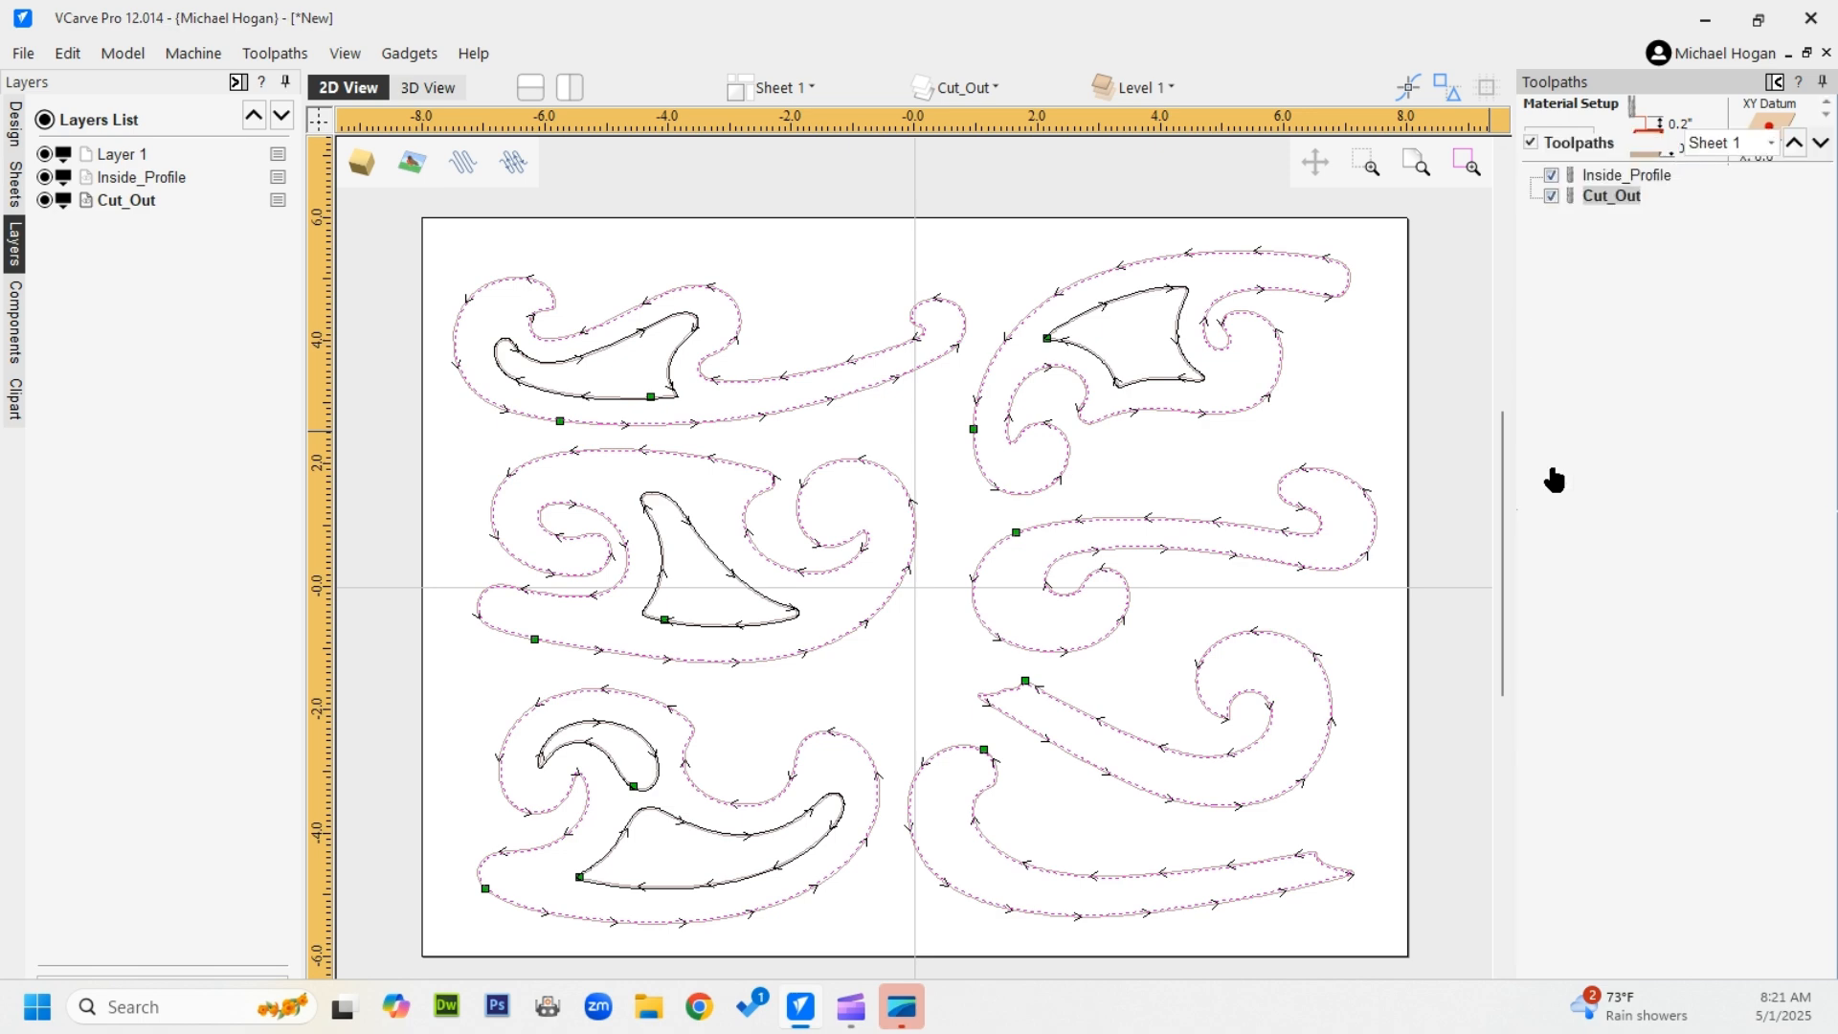
left_click(1550, 464)
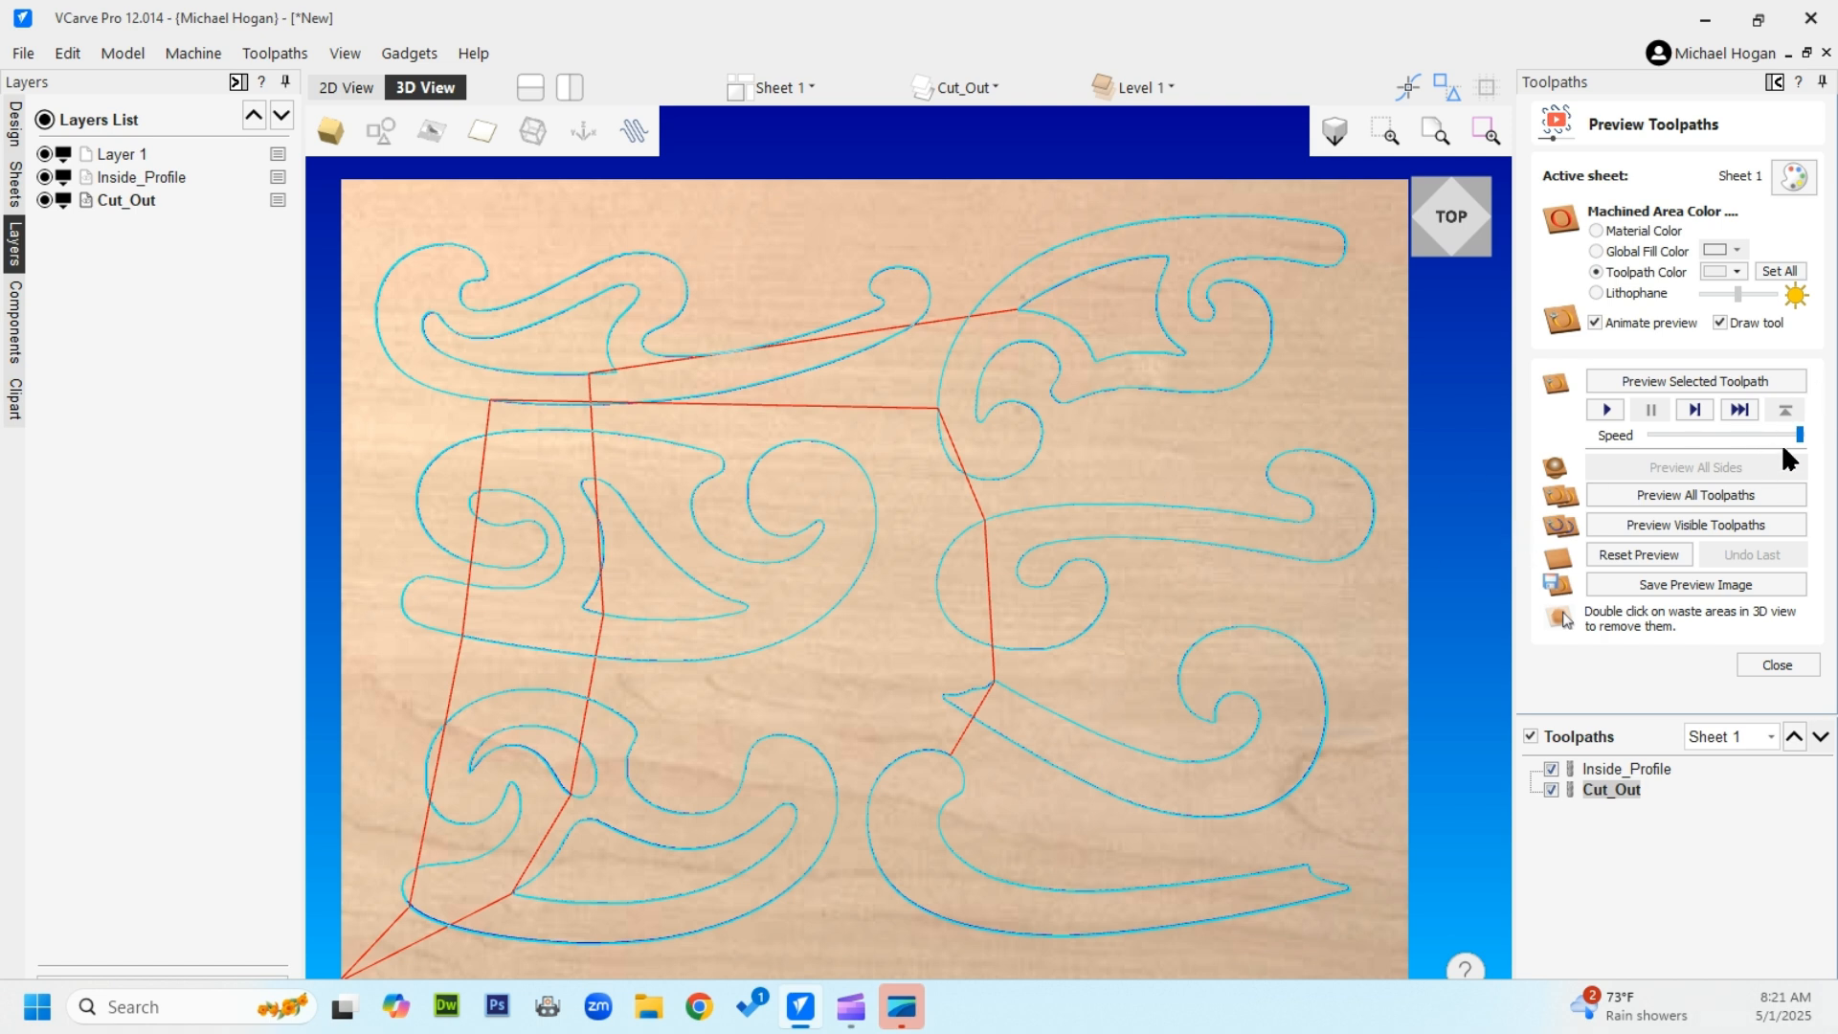
left_click(1673, 525)
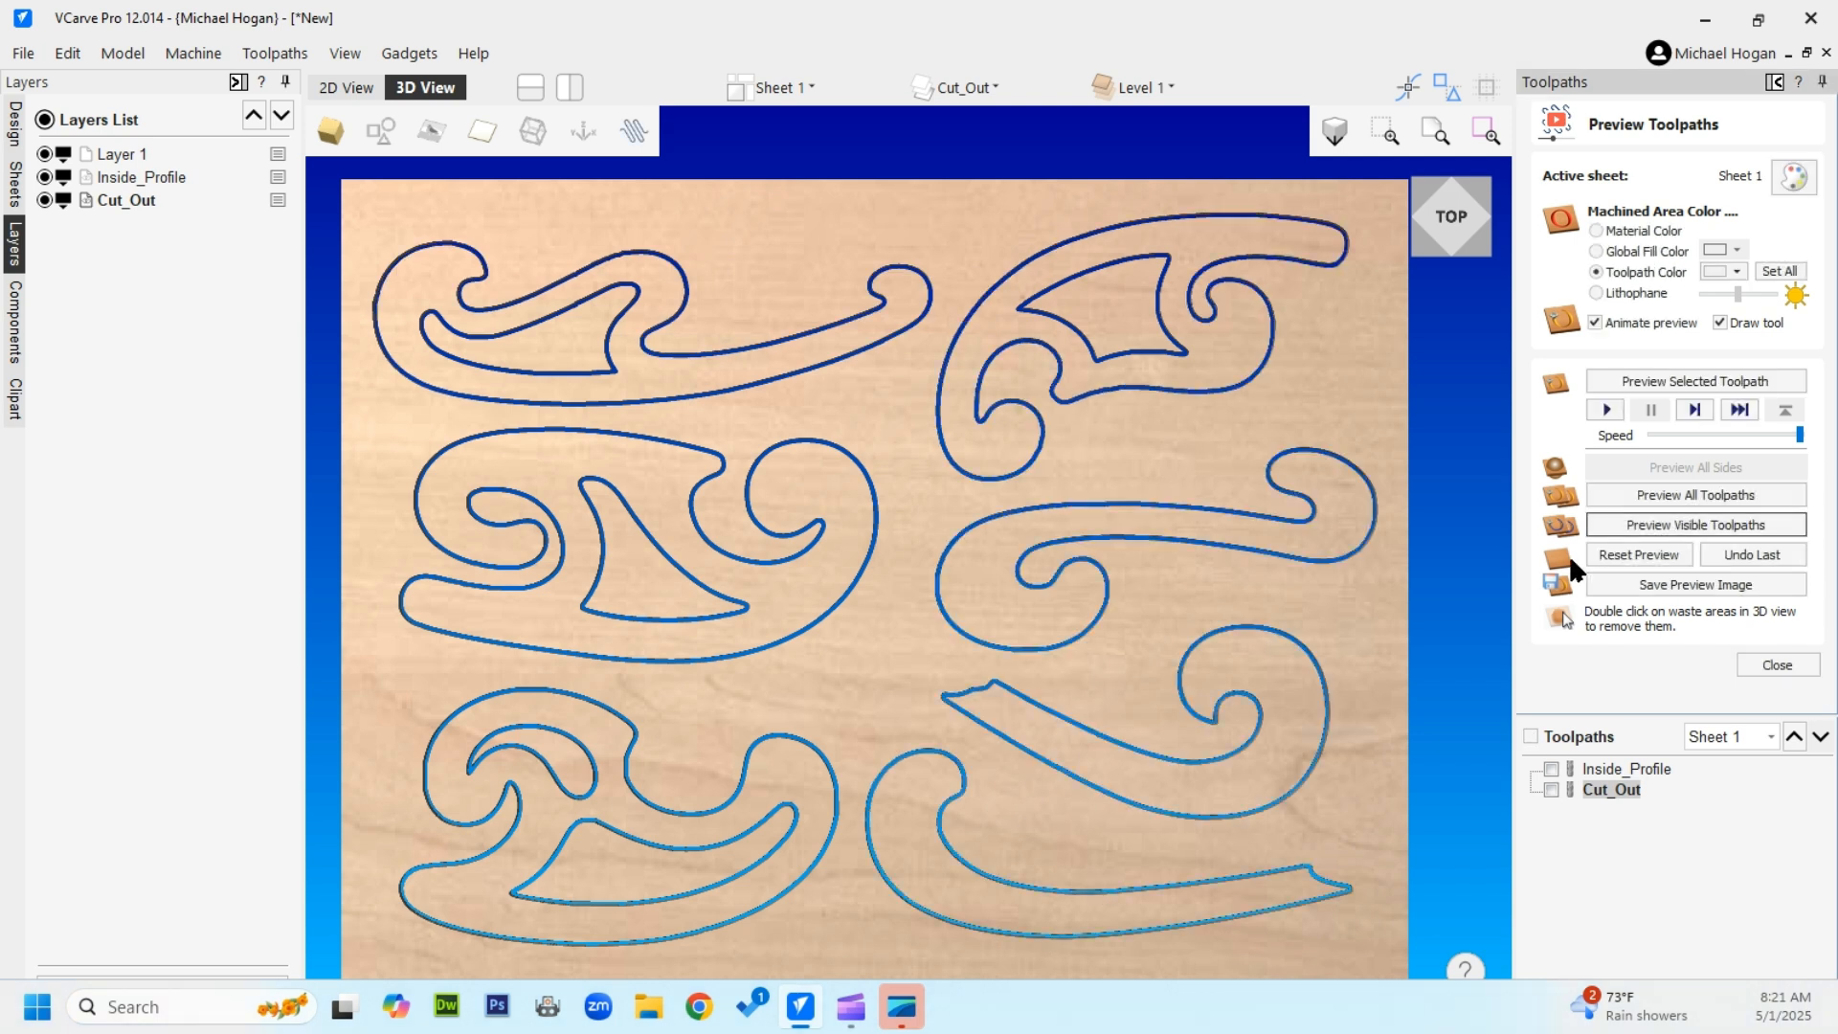
Remove the surrounding board and the five inner waste pieces from the 3D preview, and inspect the French curves at an angle
double_click(849, 658)
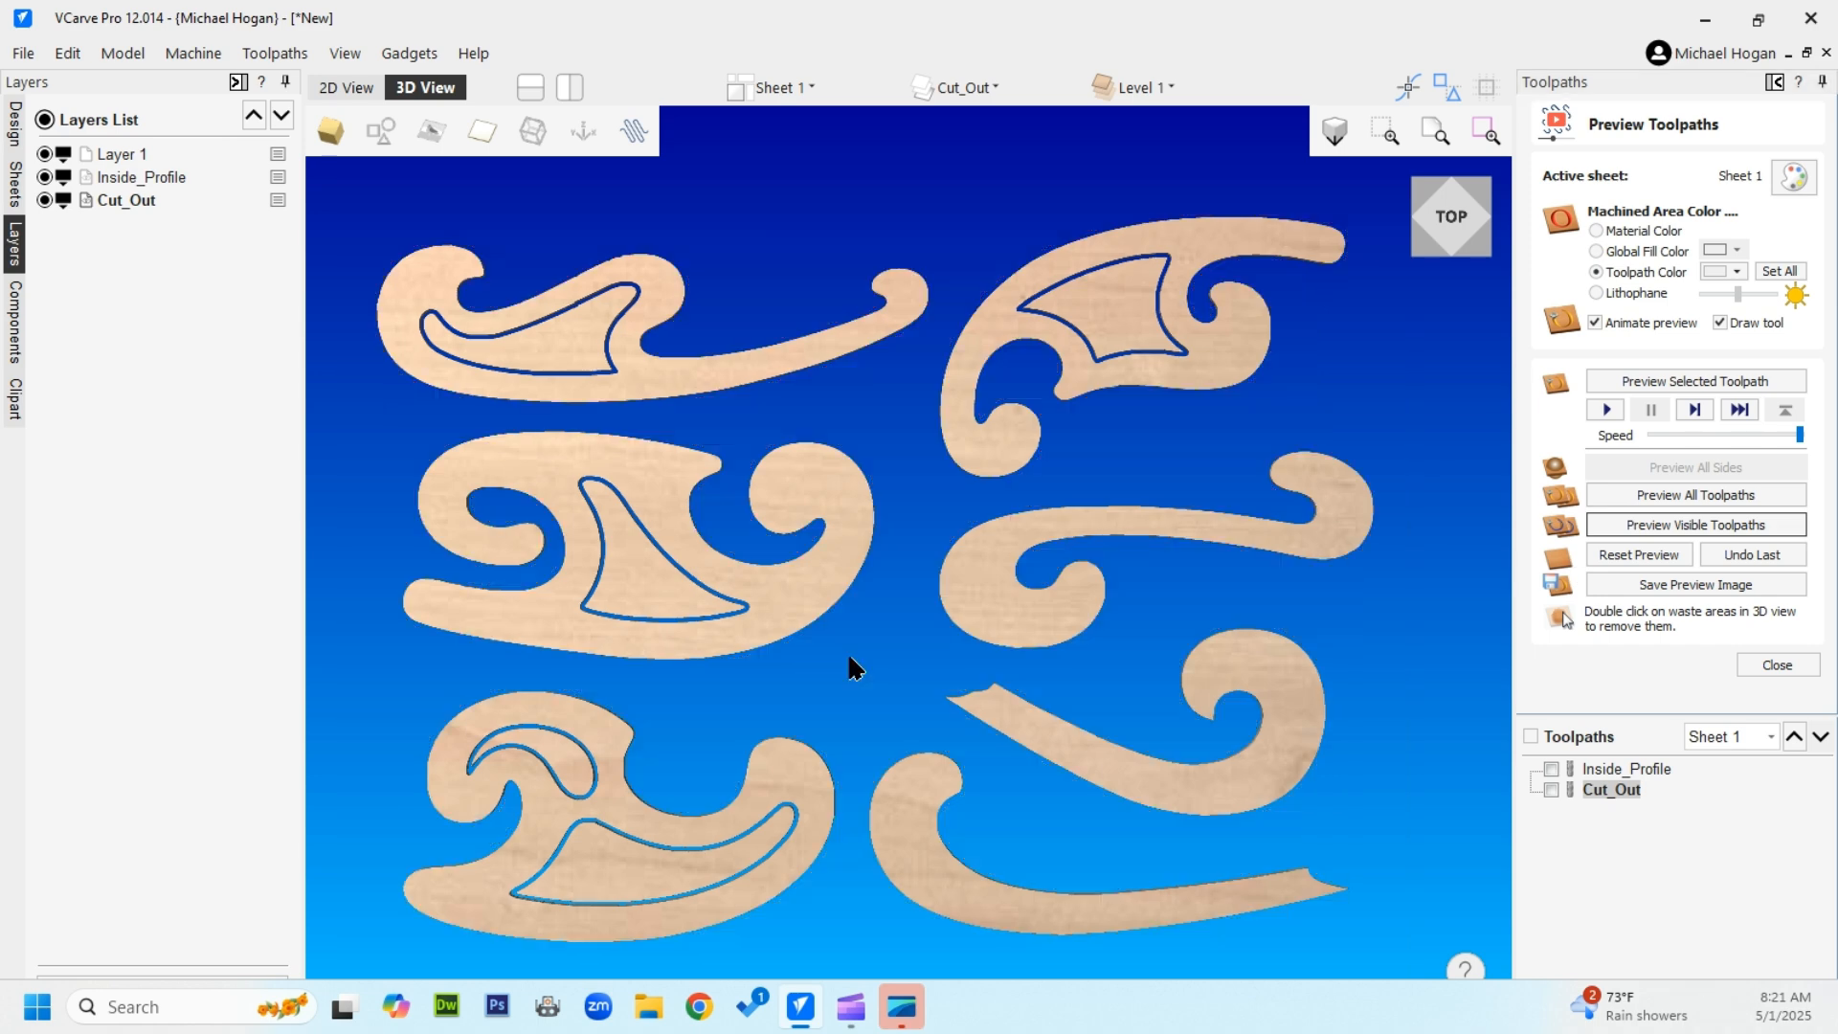
double_click(623, 576)
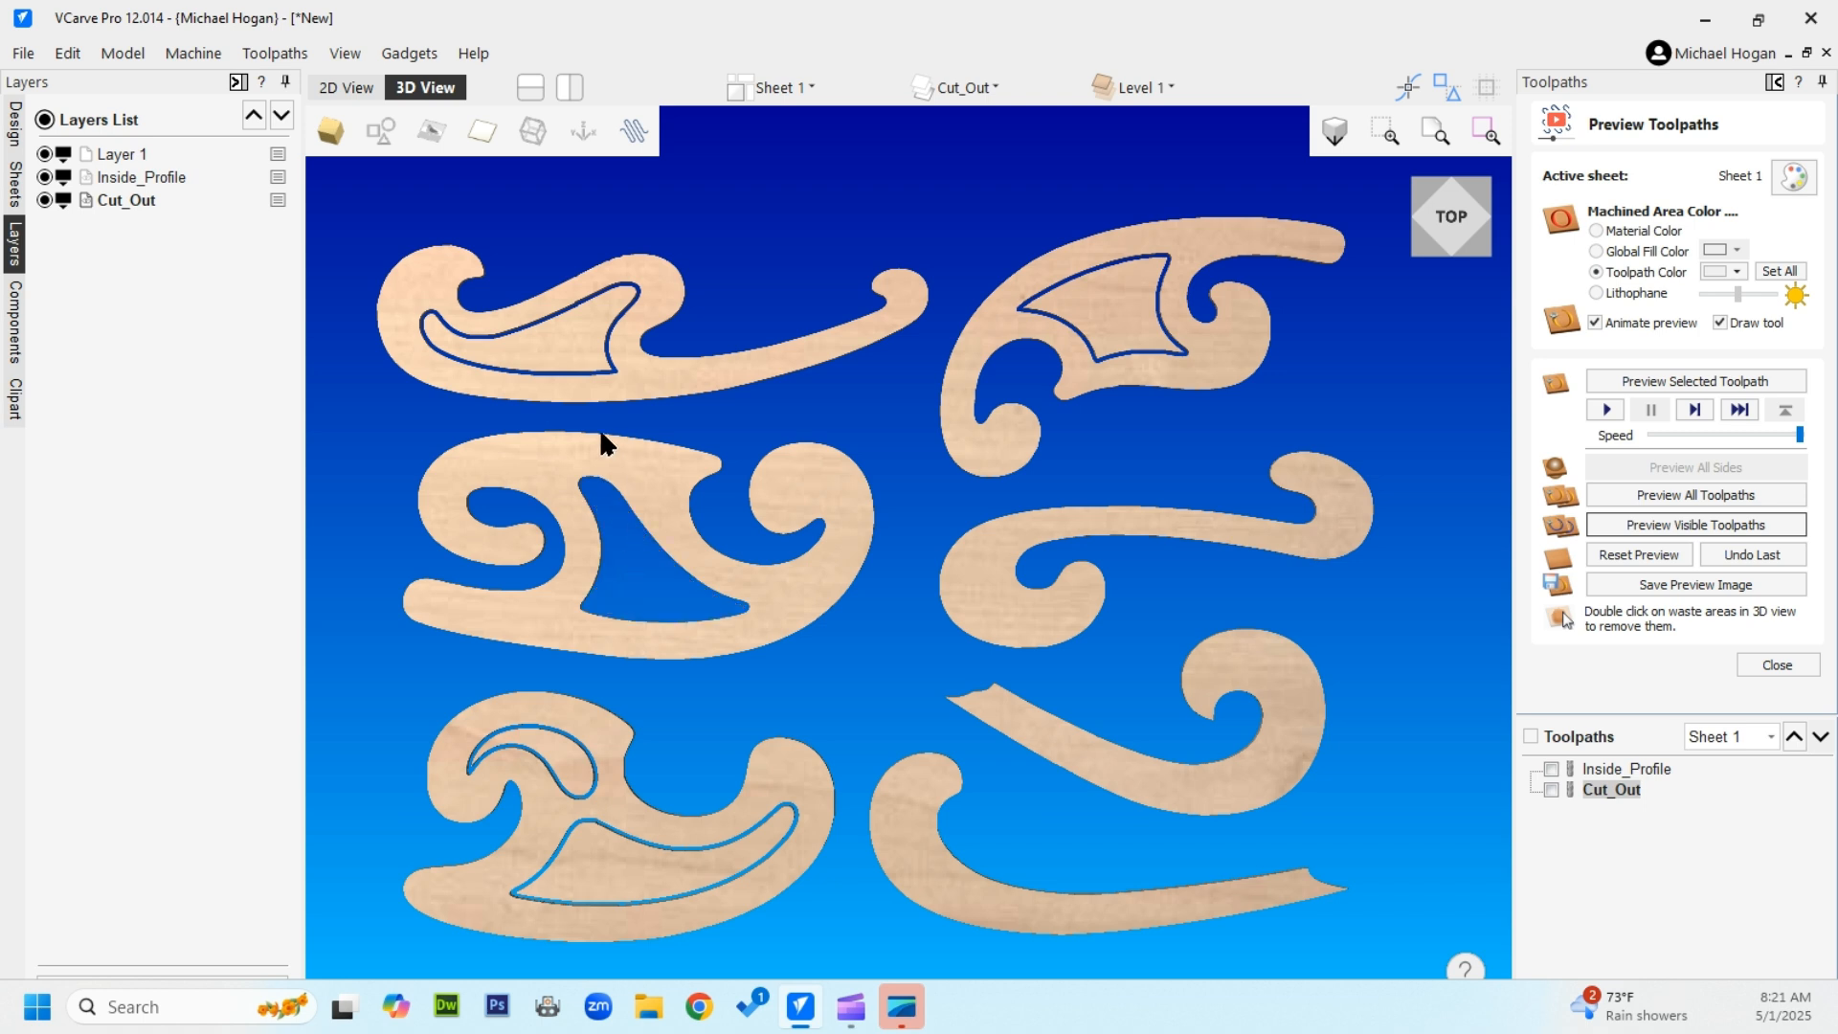
double_click(540, 341)
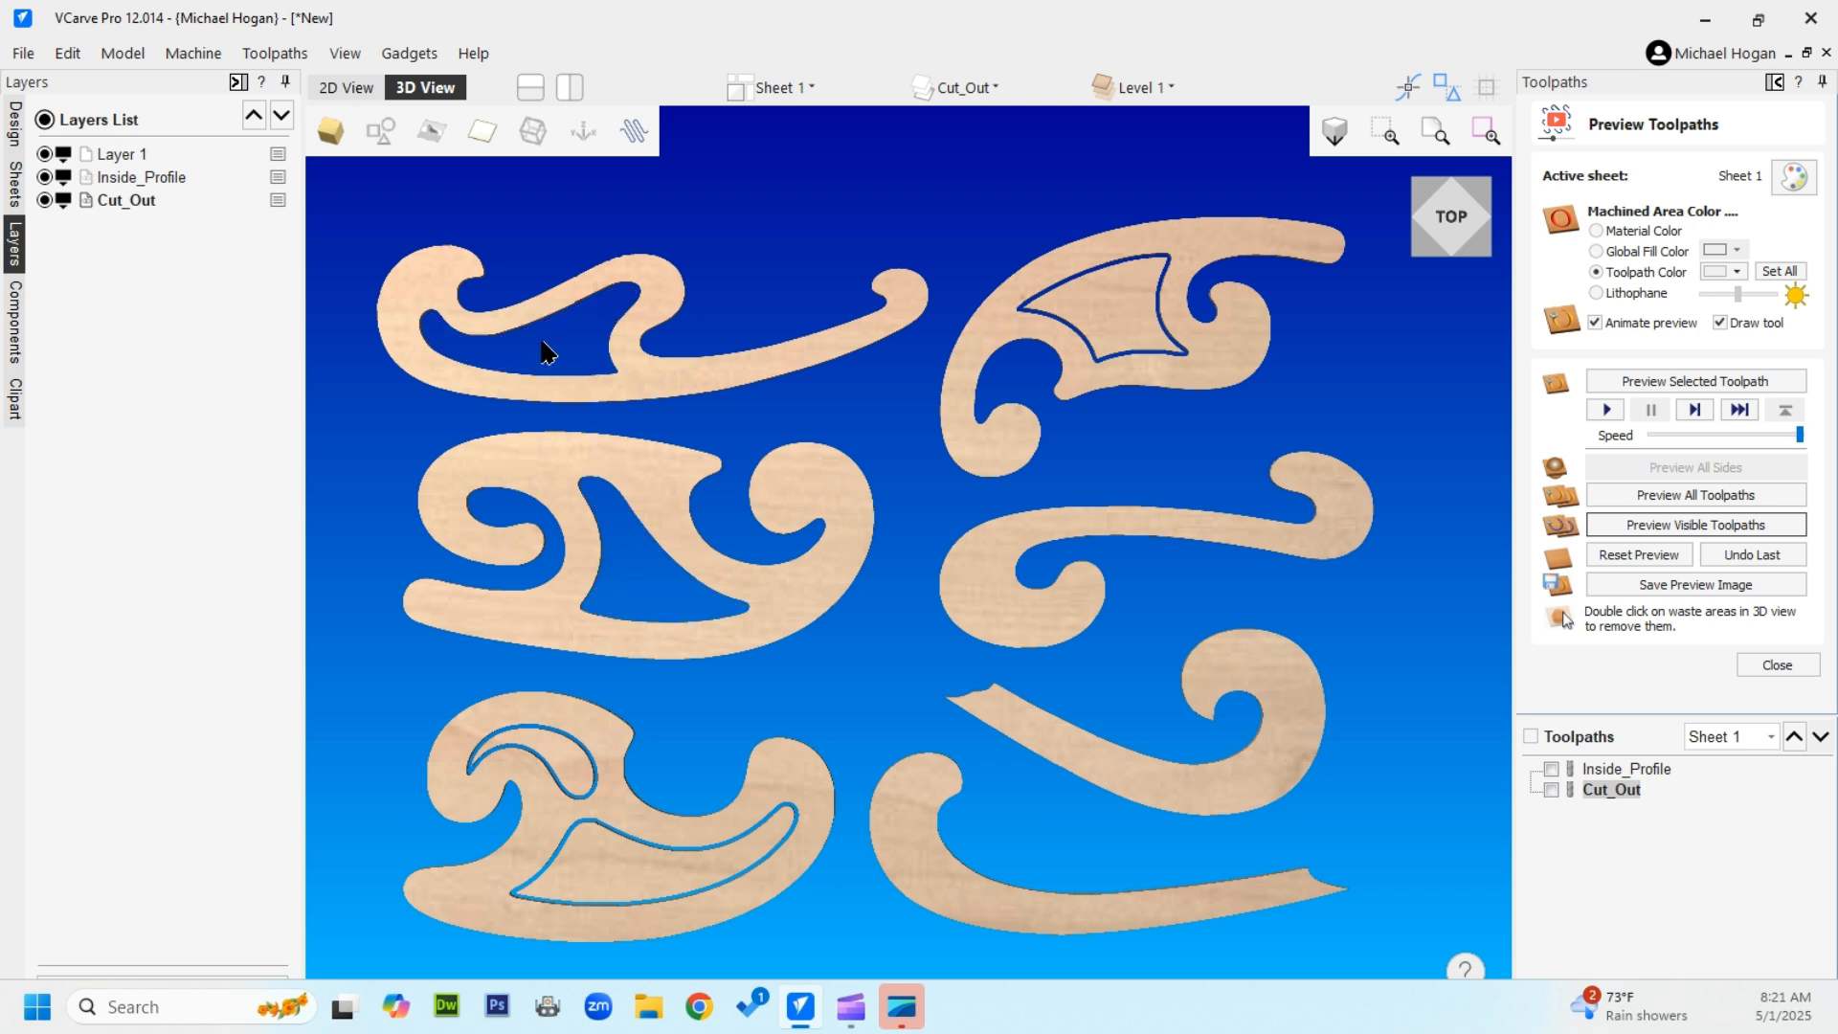
double_click(1105, 305)
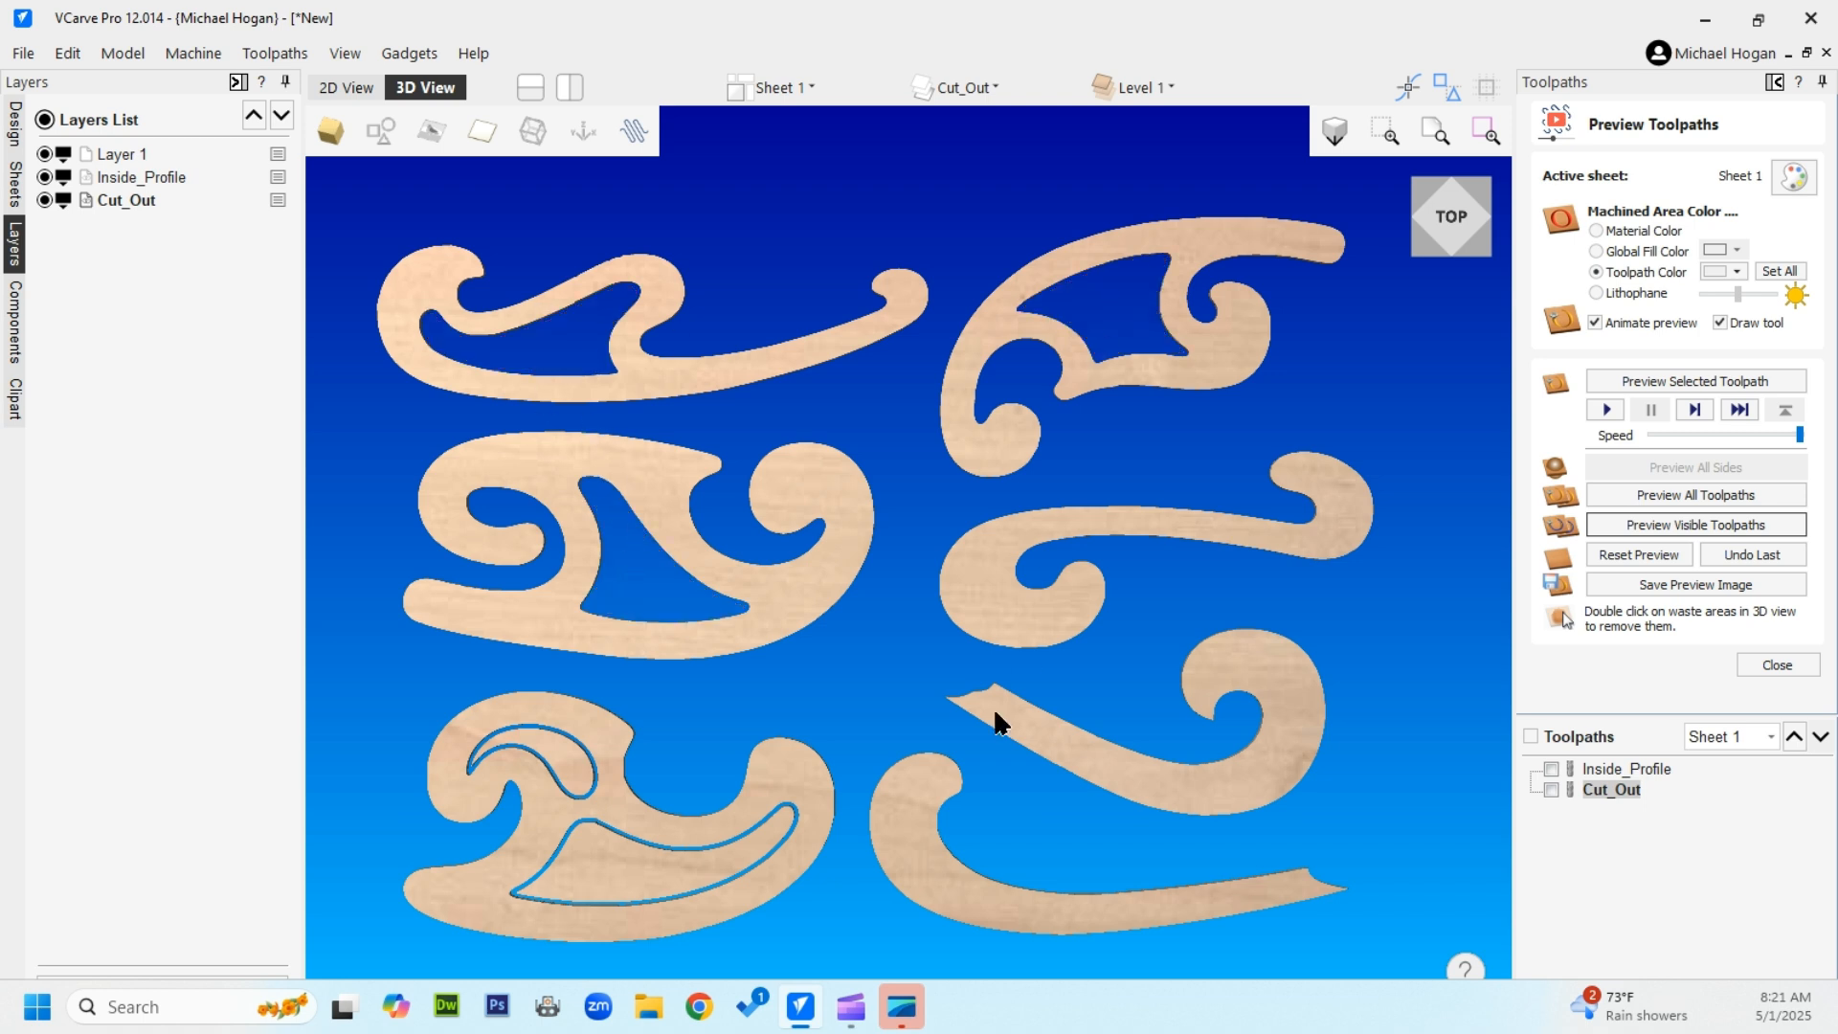
double_click(629, 877)
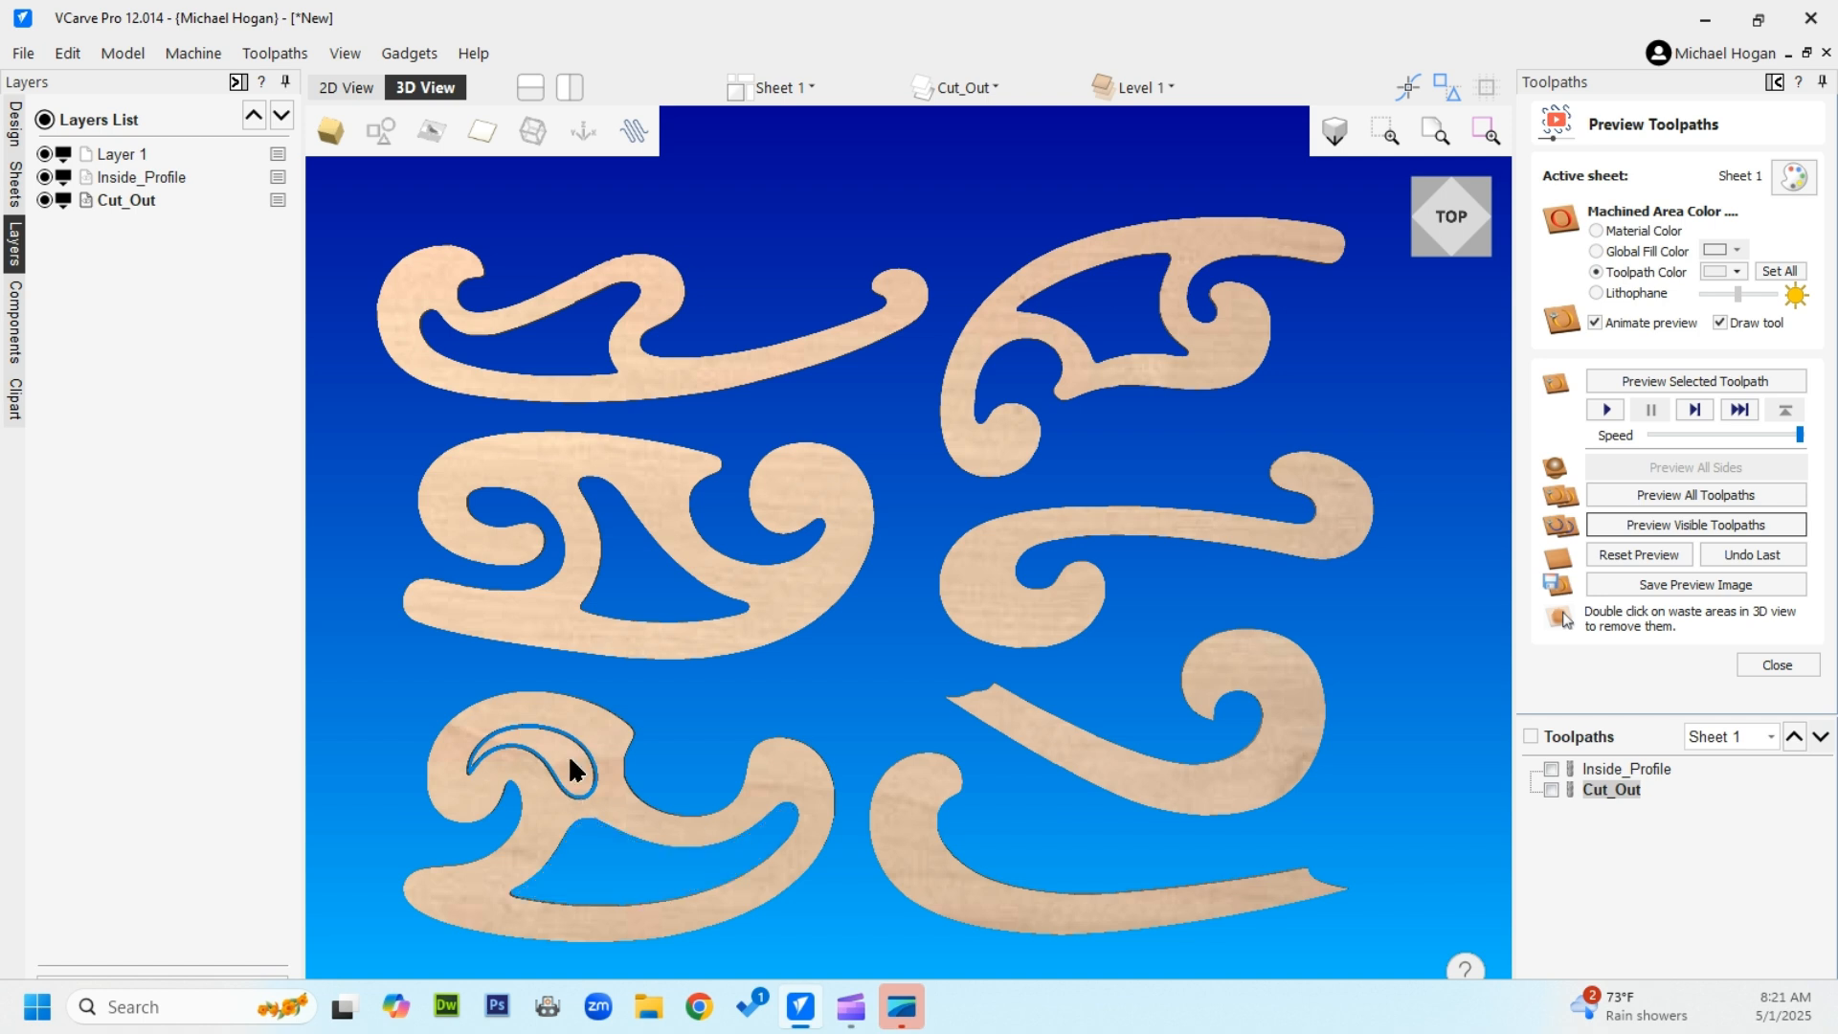
double_click(569, 759)
scroll(818, 780, "down", 2)
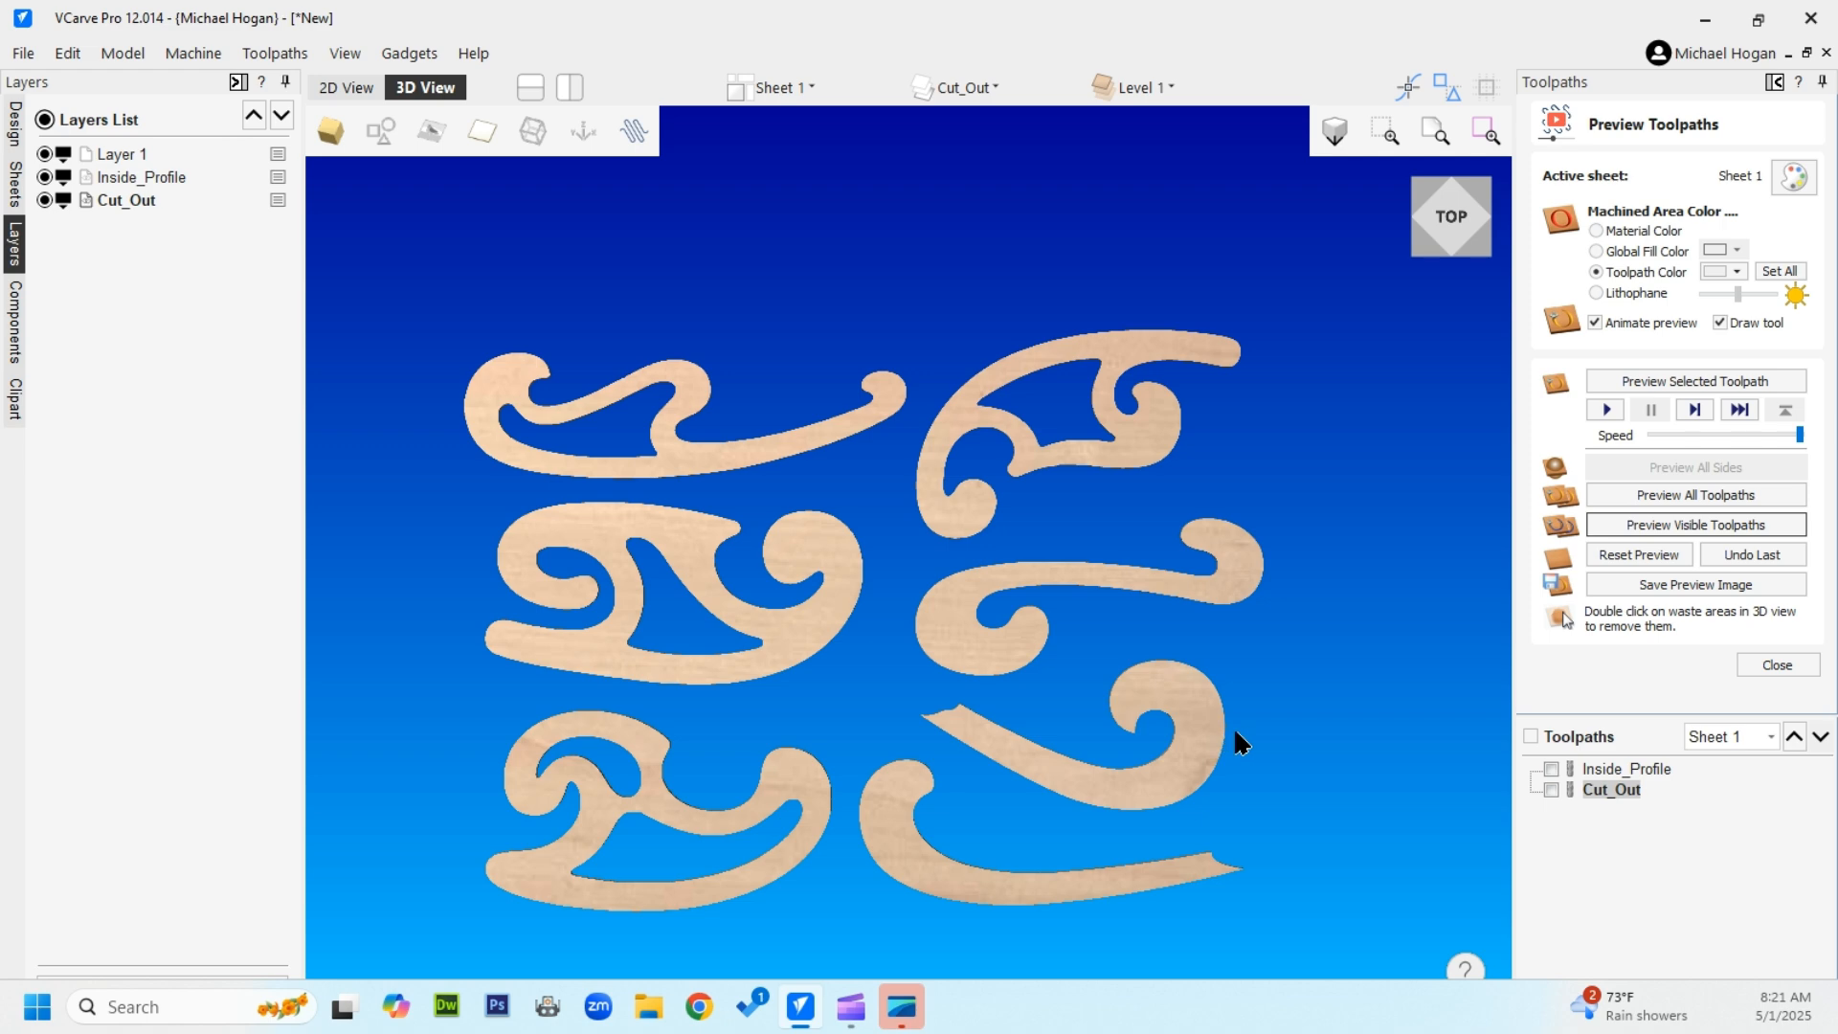
left_click_drag(1410, 710, 703, 678)
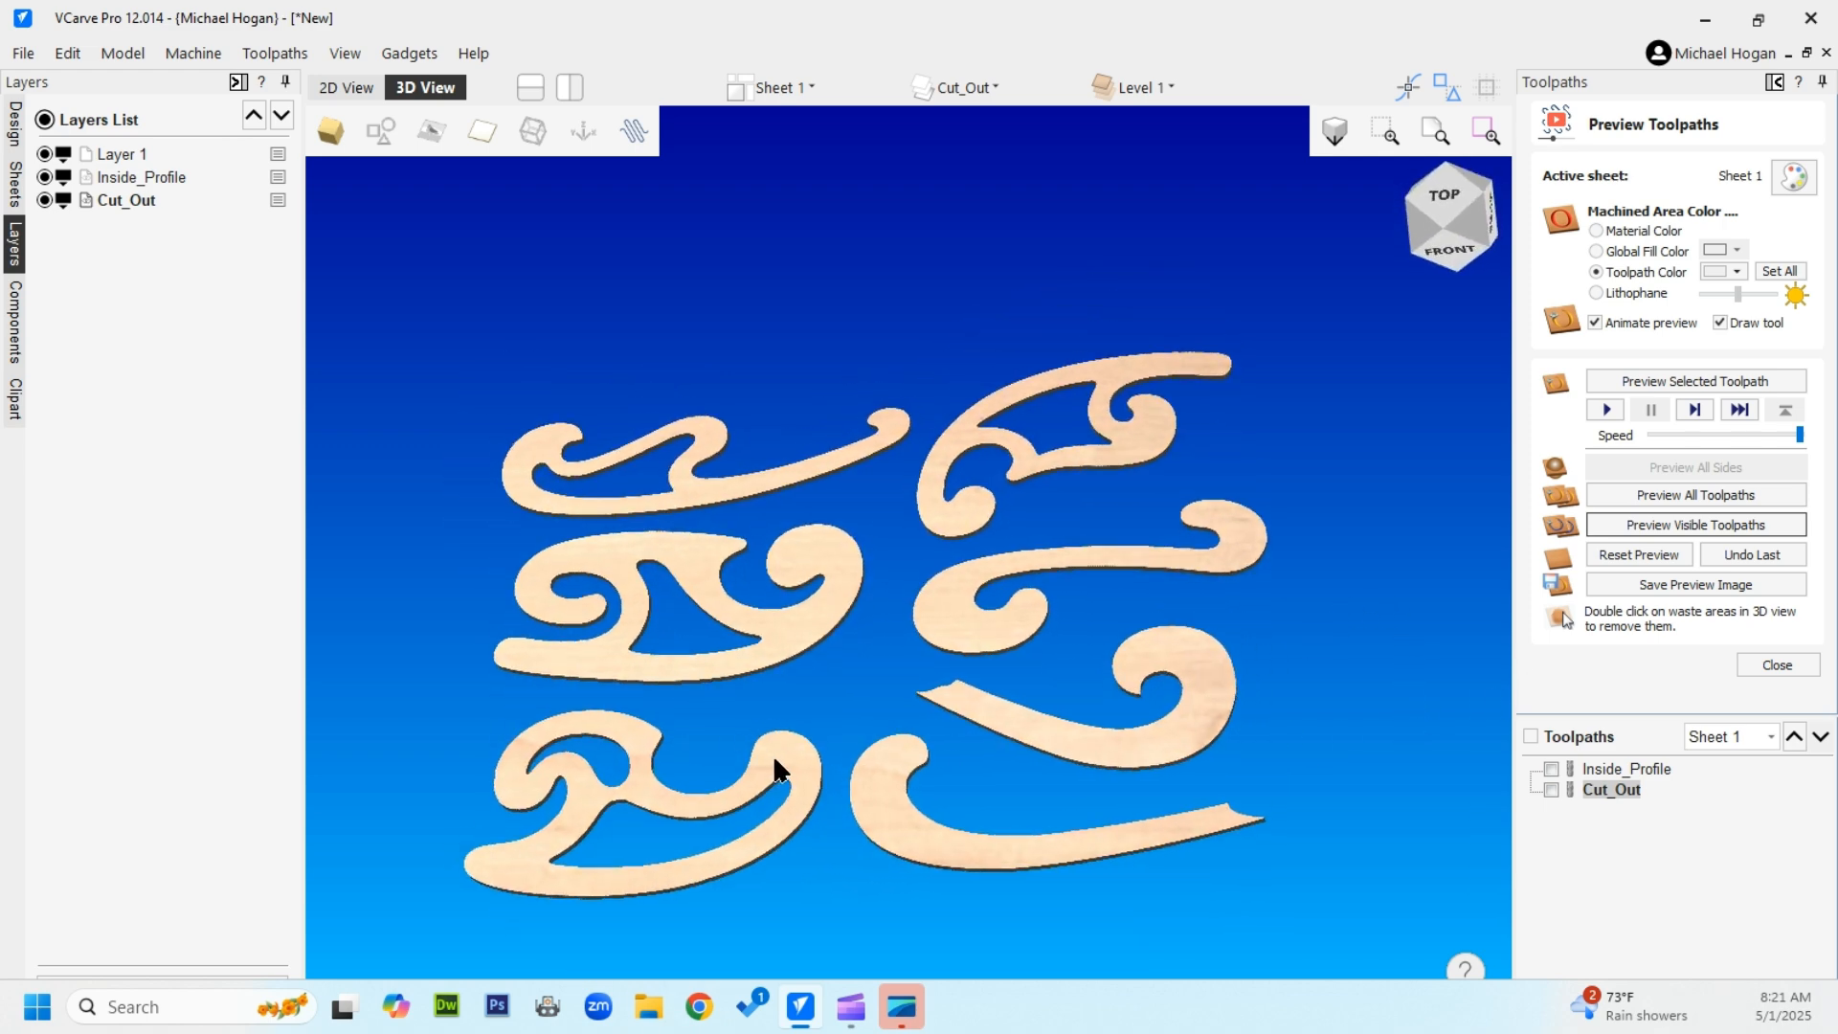
left_click_drag(773, 755, 785, 616)
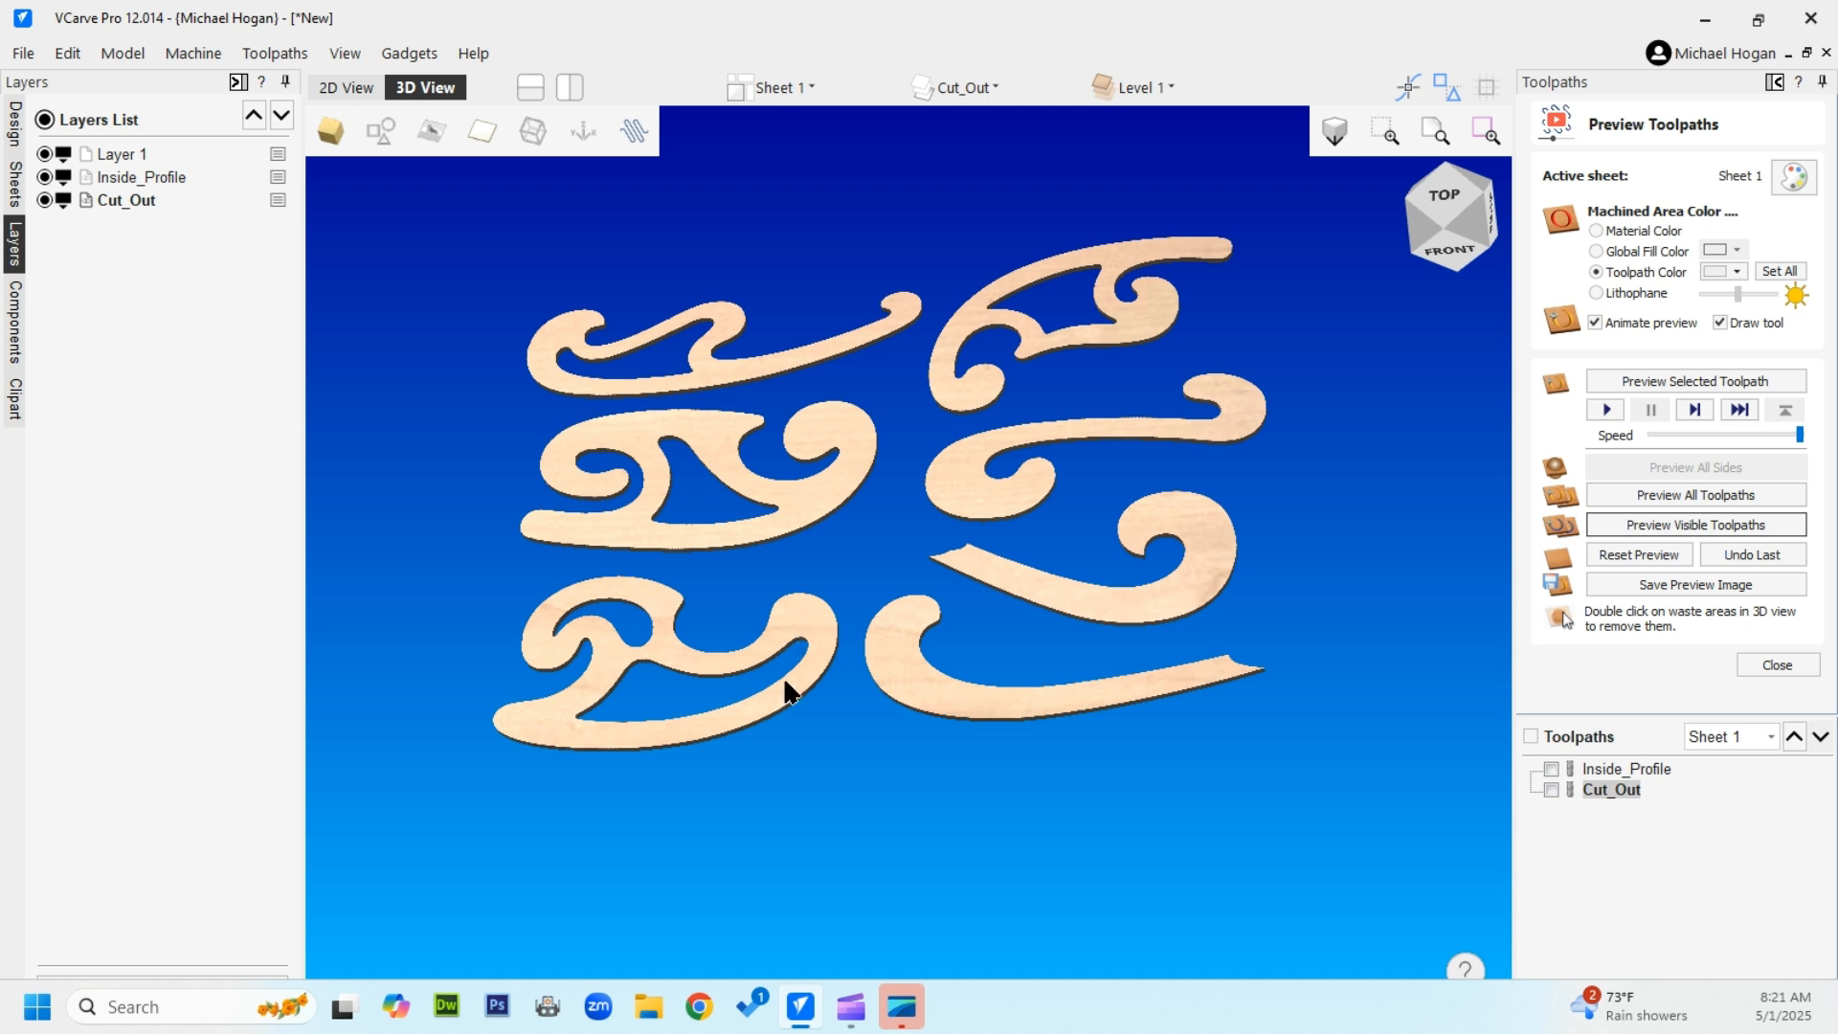
left_click_drag(784, 681, 779, 743)
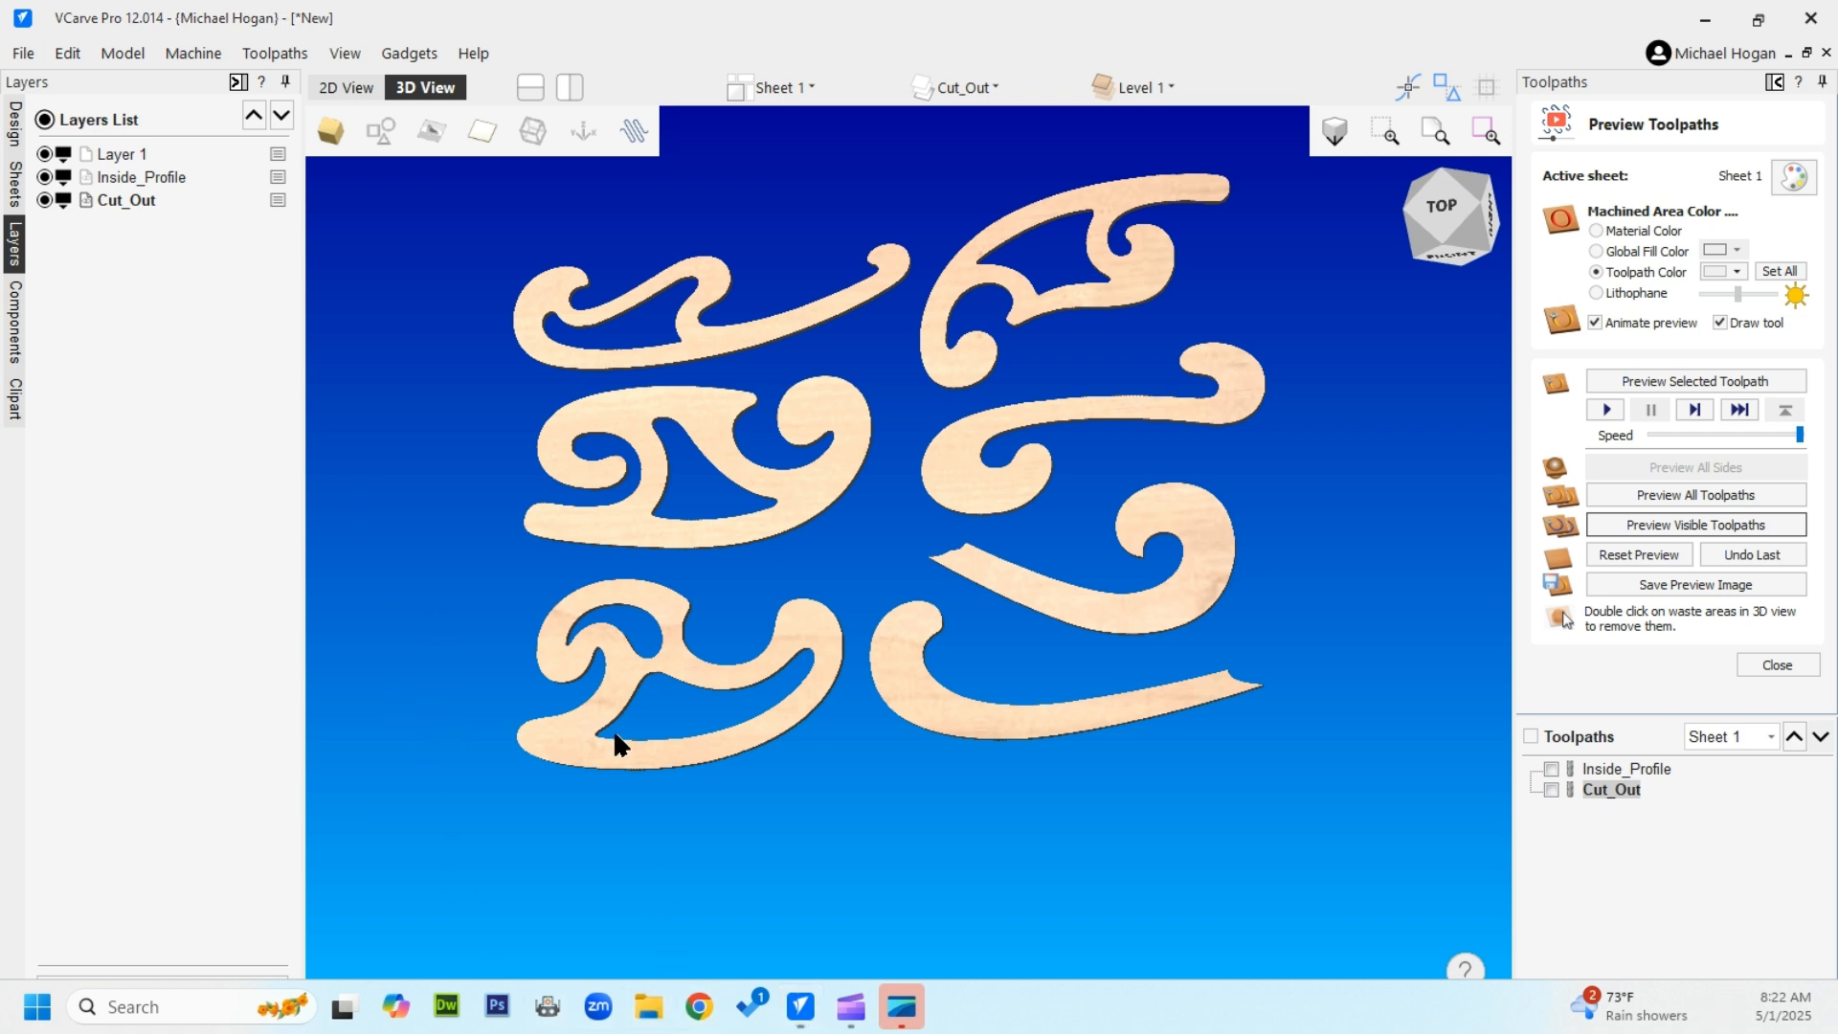
key("super+e")
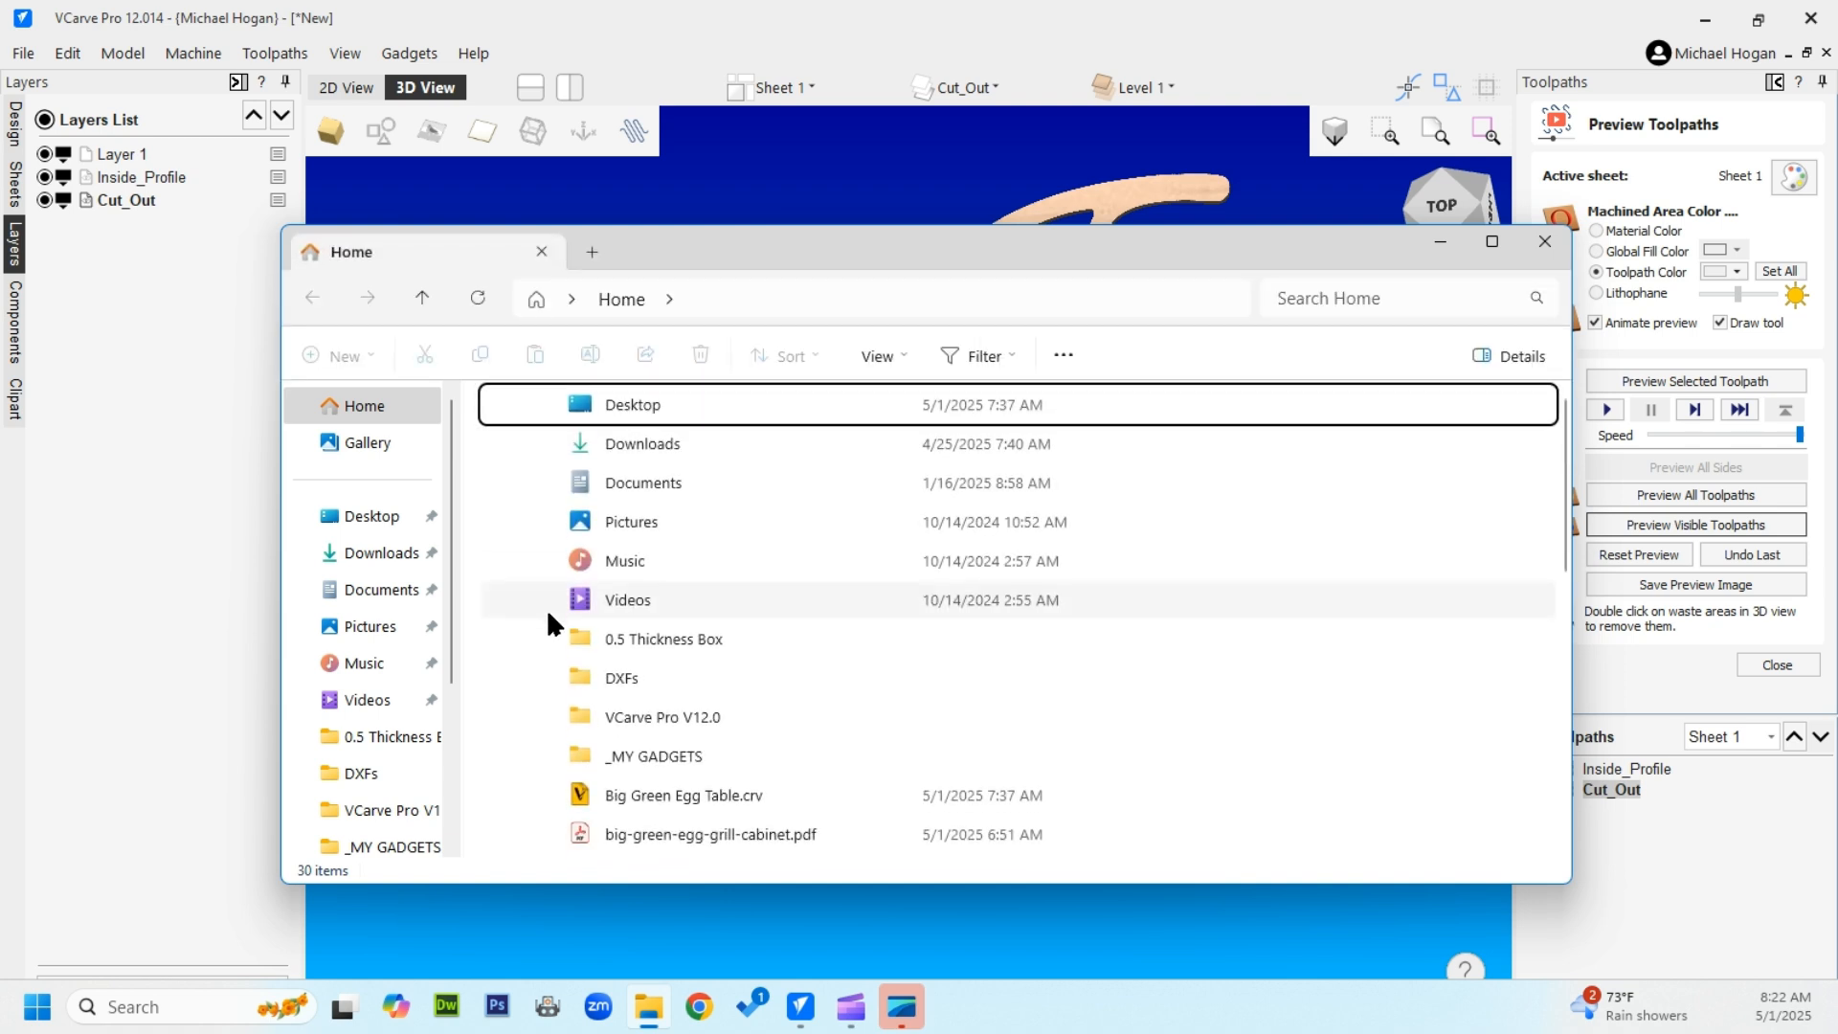
left_click(388, 555)
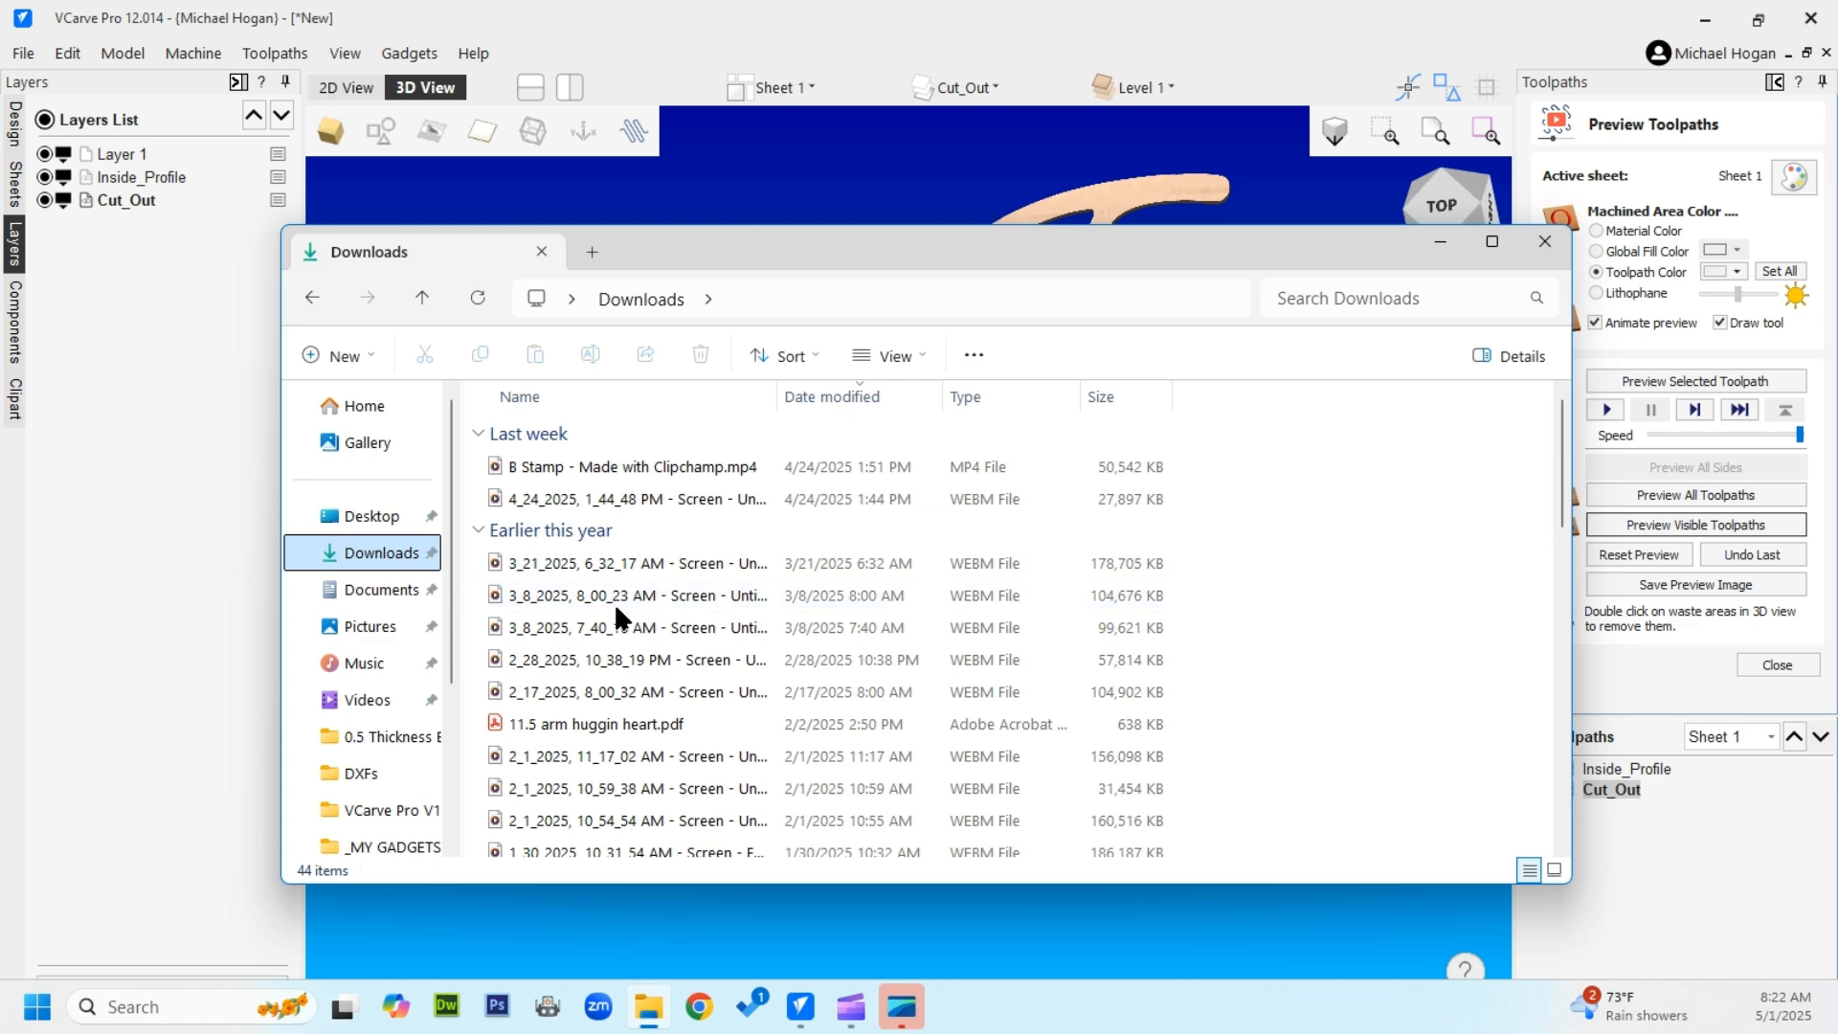
scroll(612, 601, "down", 8)
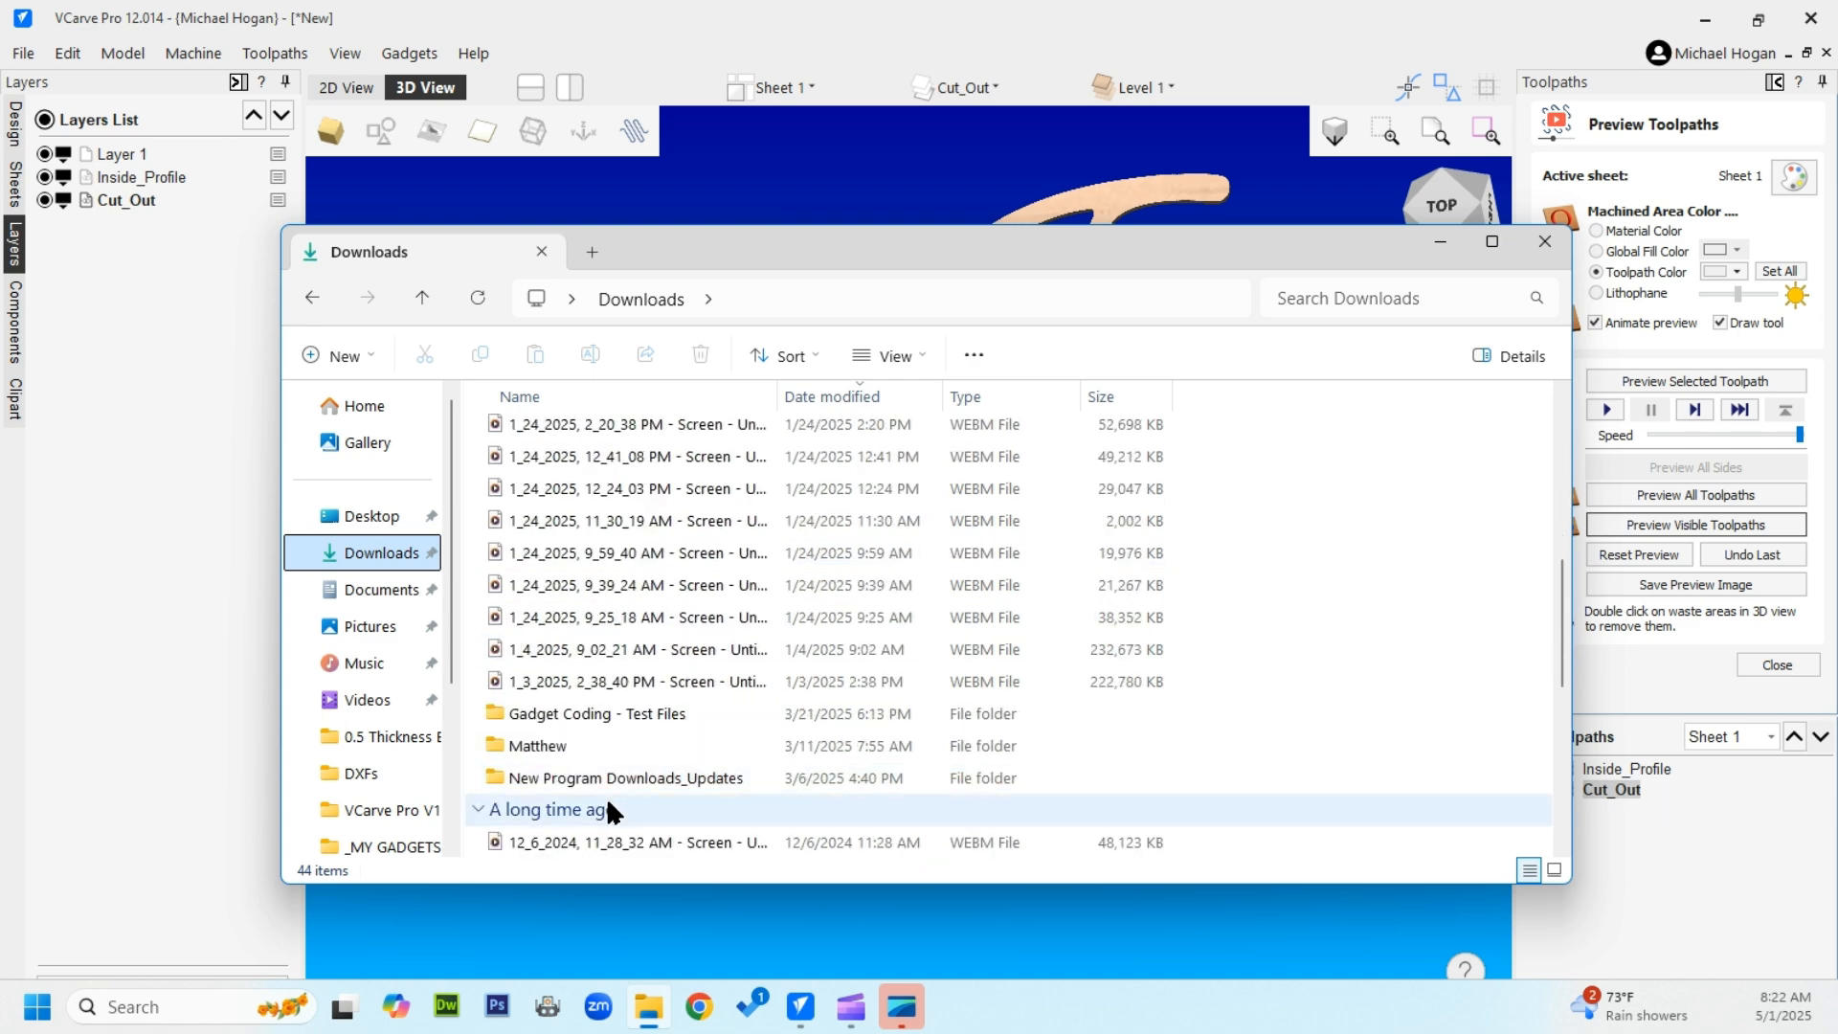
double_click(576, 713)
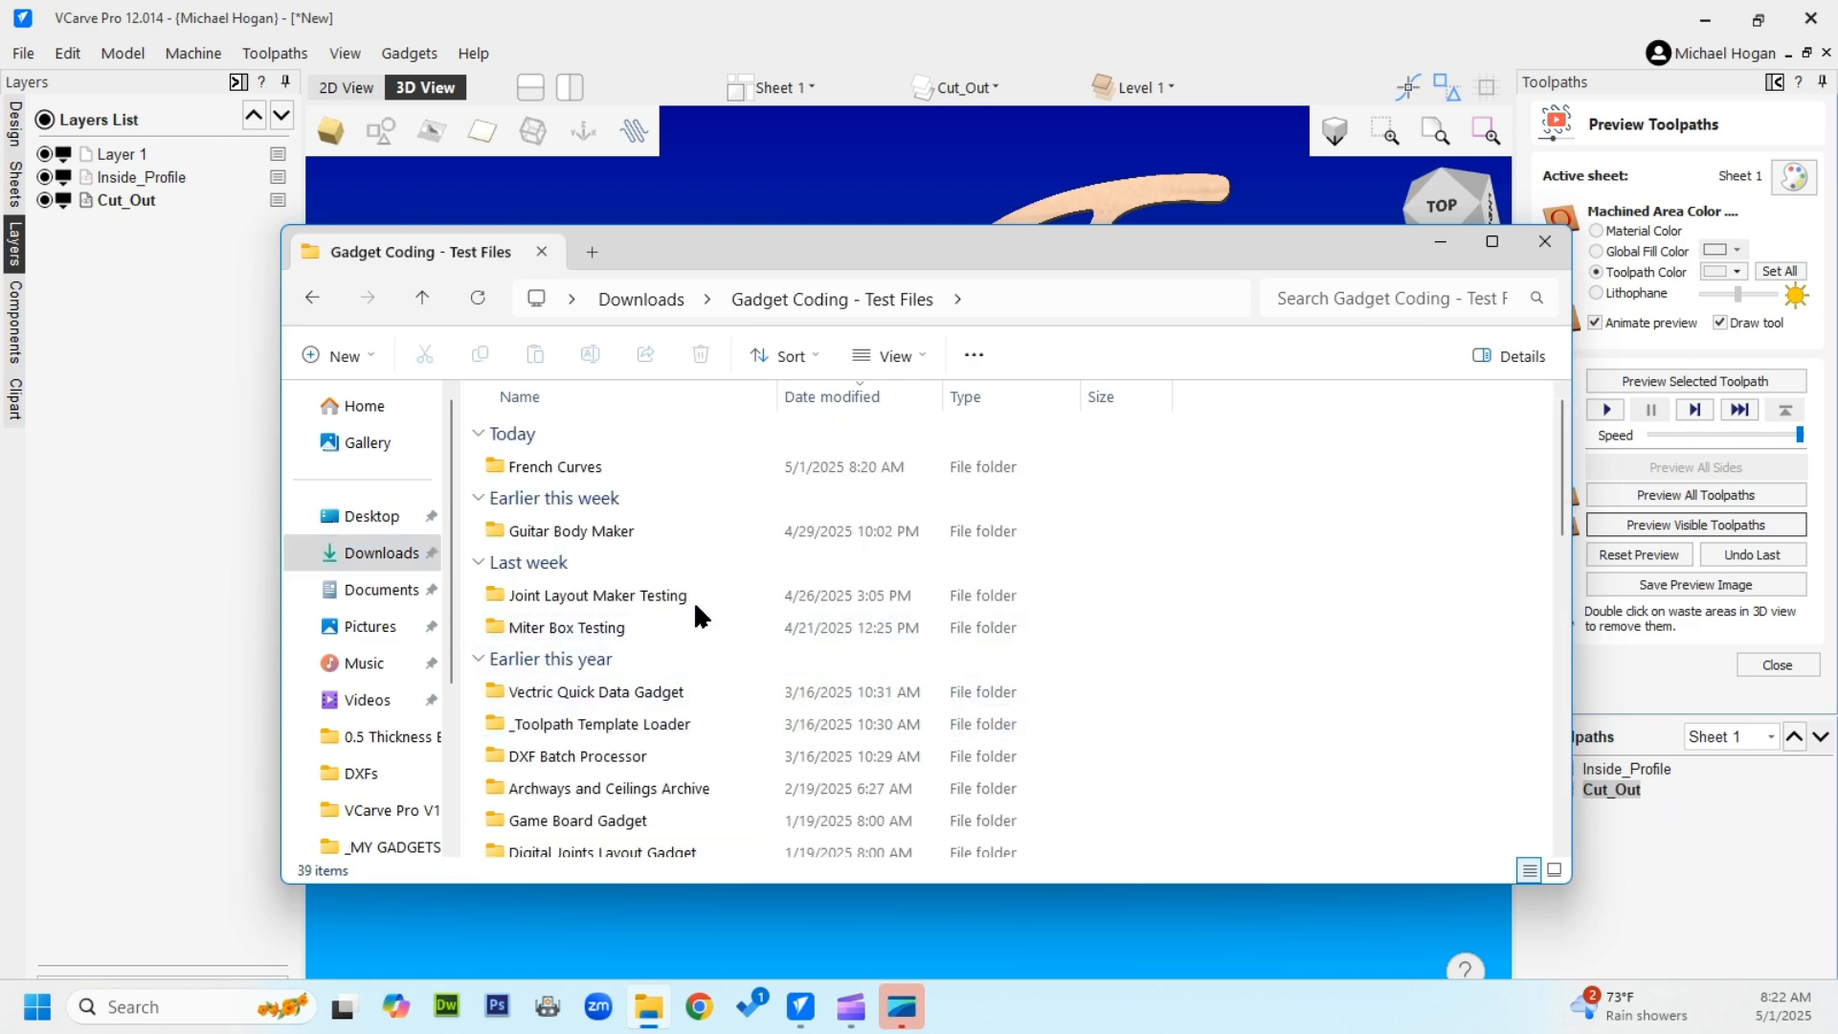
double_click(555, 468)
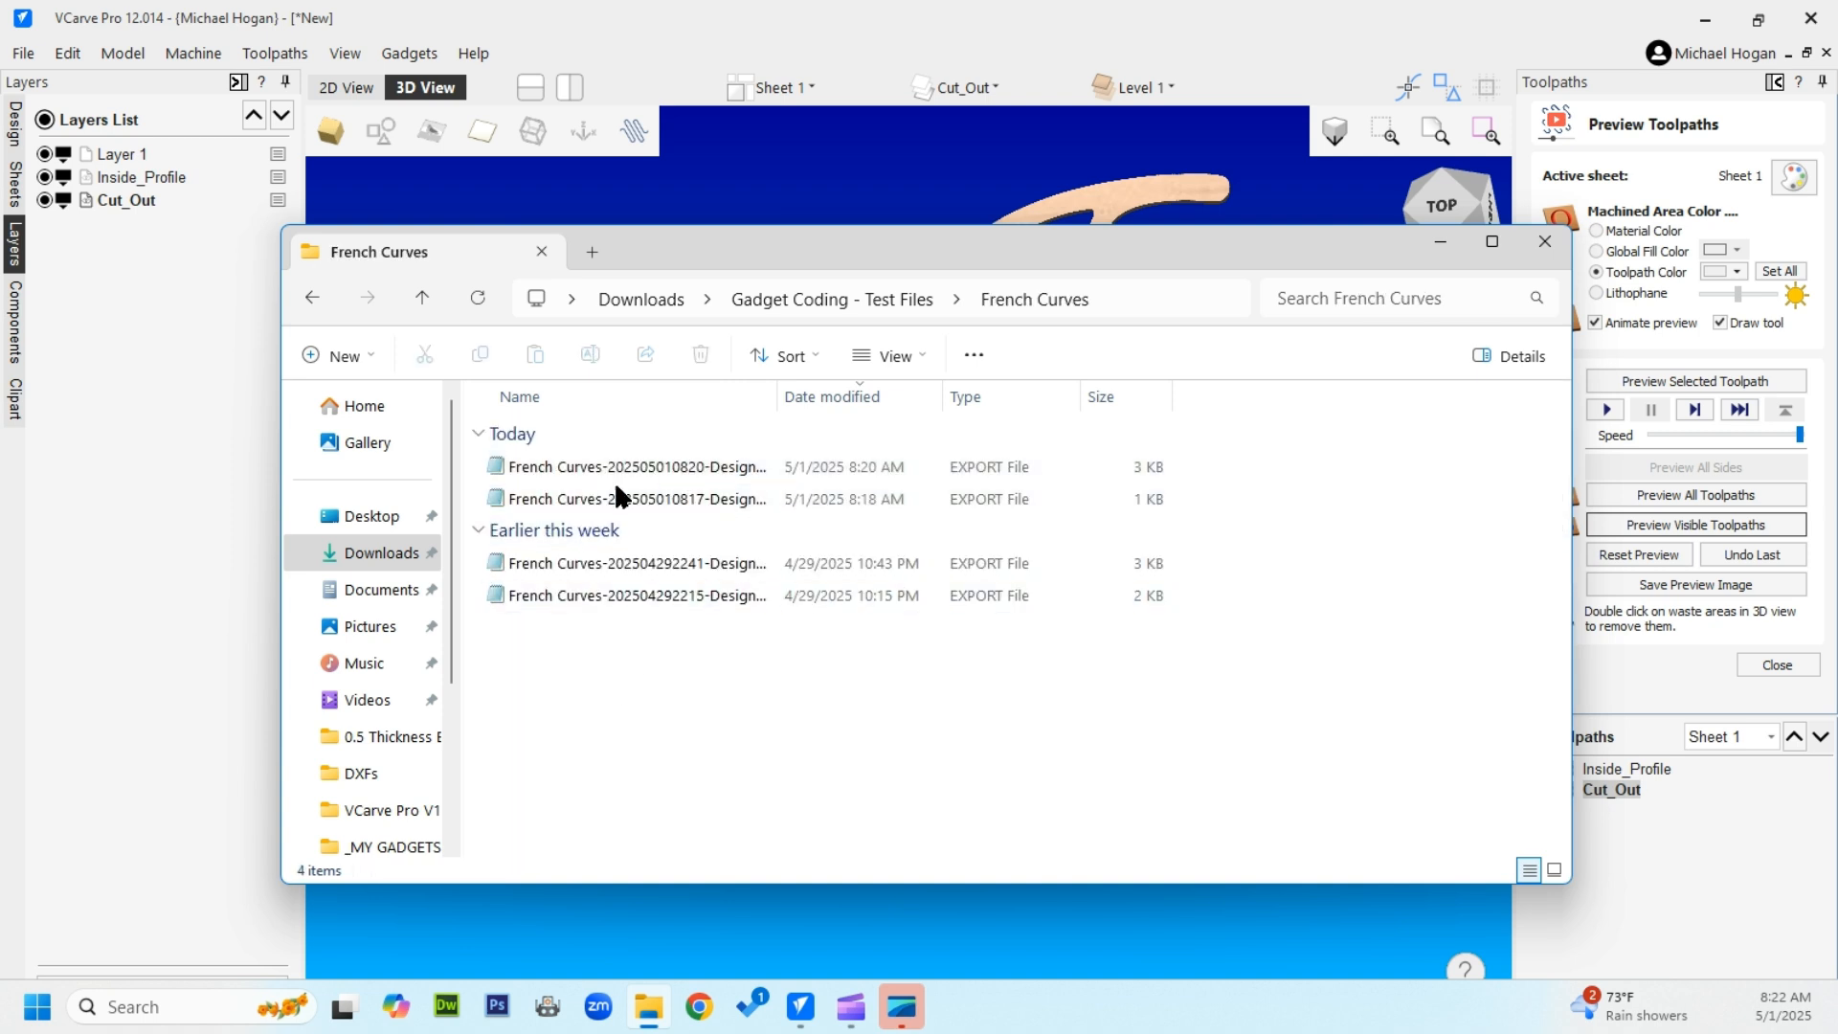
left_click(676, 465)
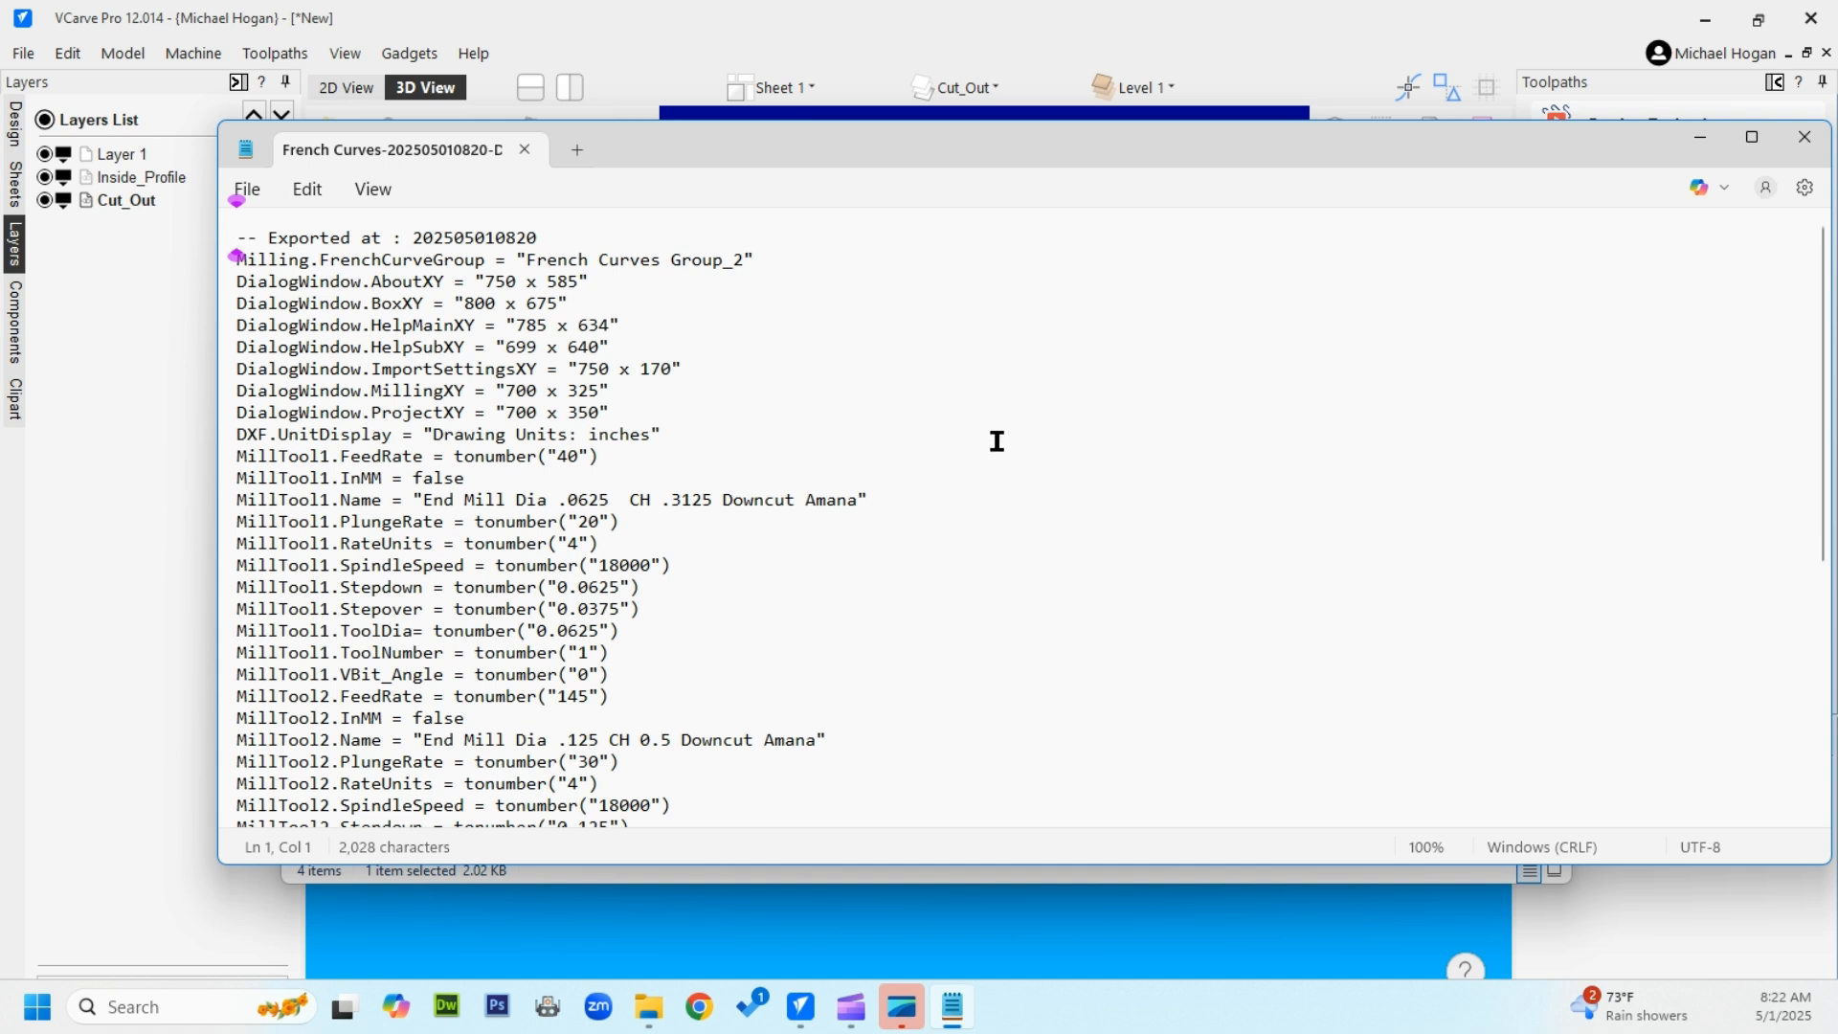
Review the tool, milling and project settings in the exported file, and close the file and its folder window
scroll(776, 533, "down", 2)
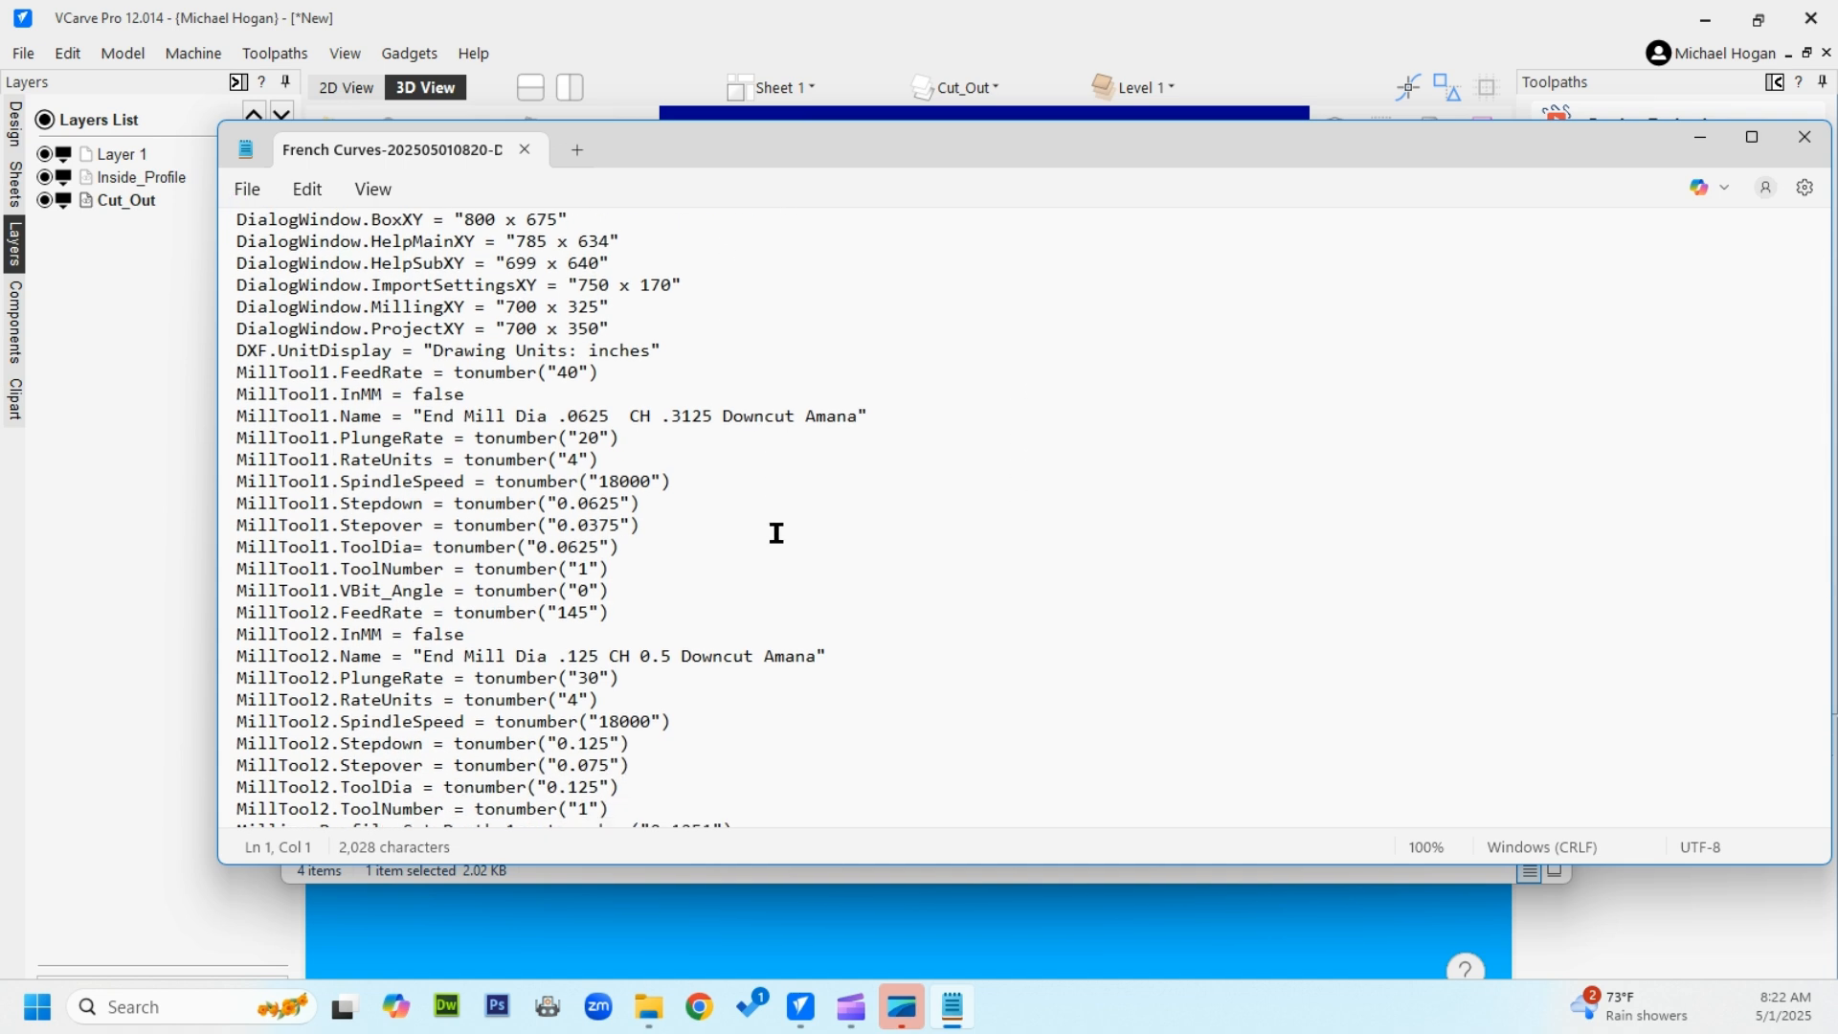
scroll(777, 534, "down", 4)
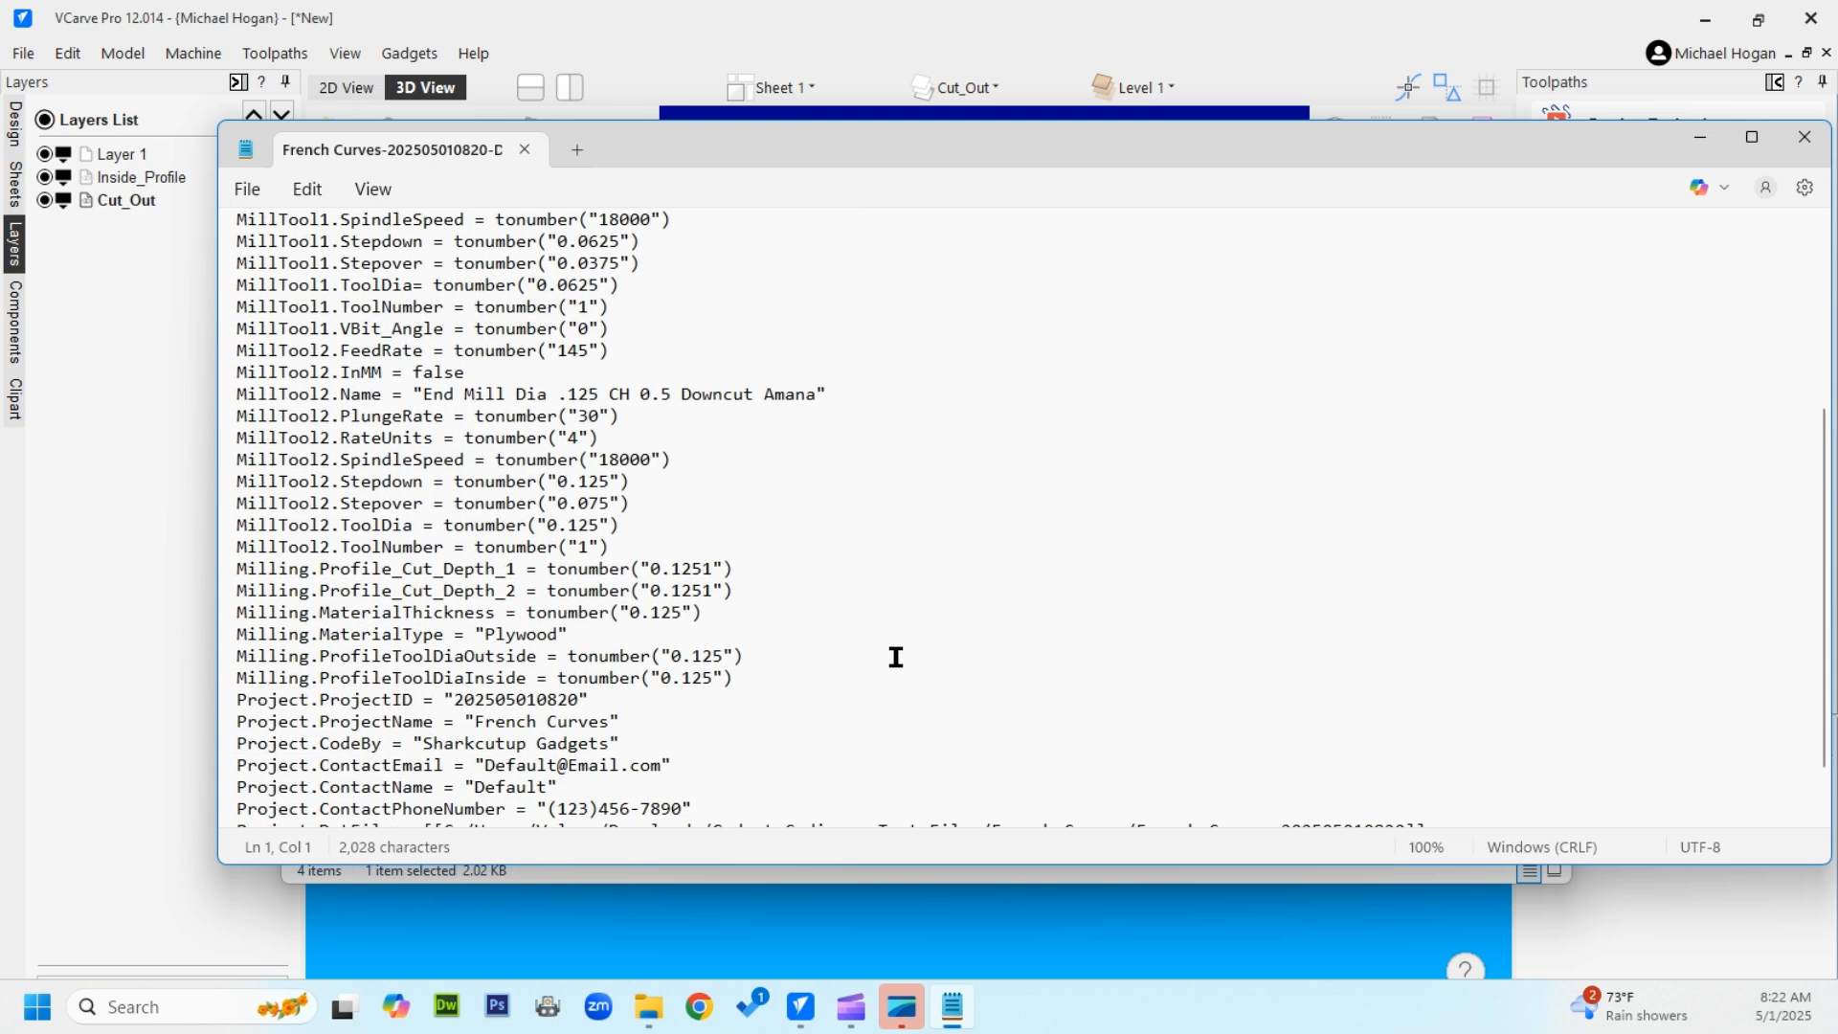
scroll(896, 657, "down", 2)
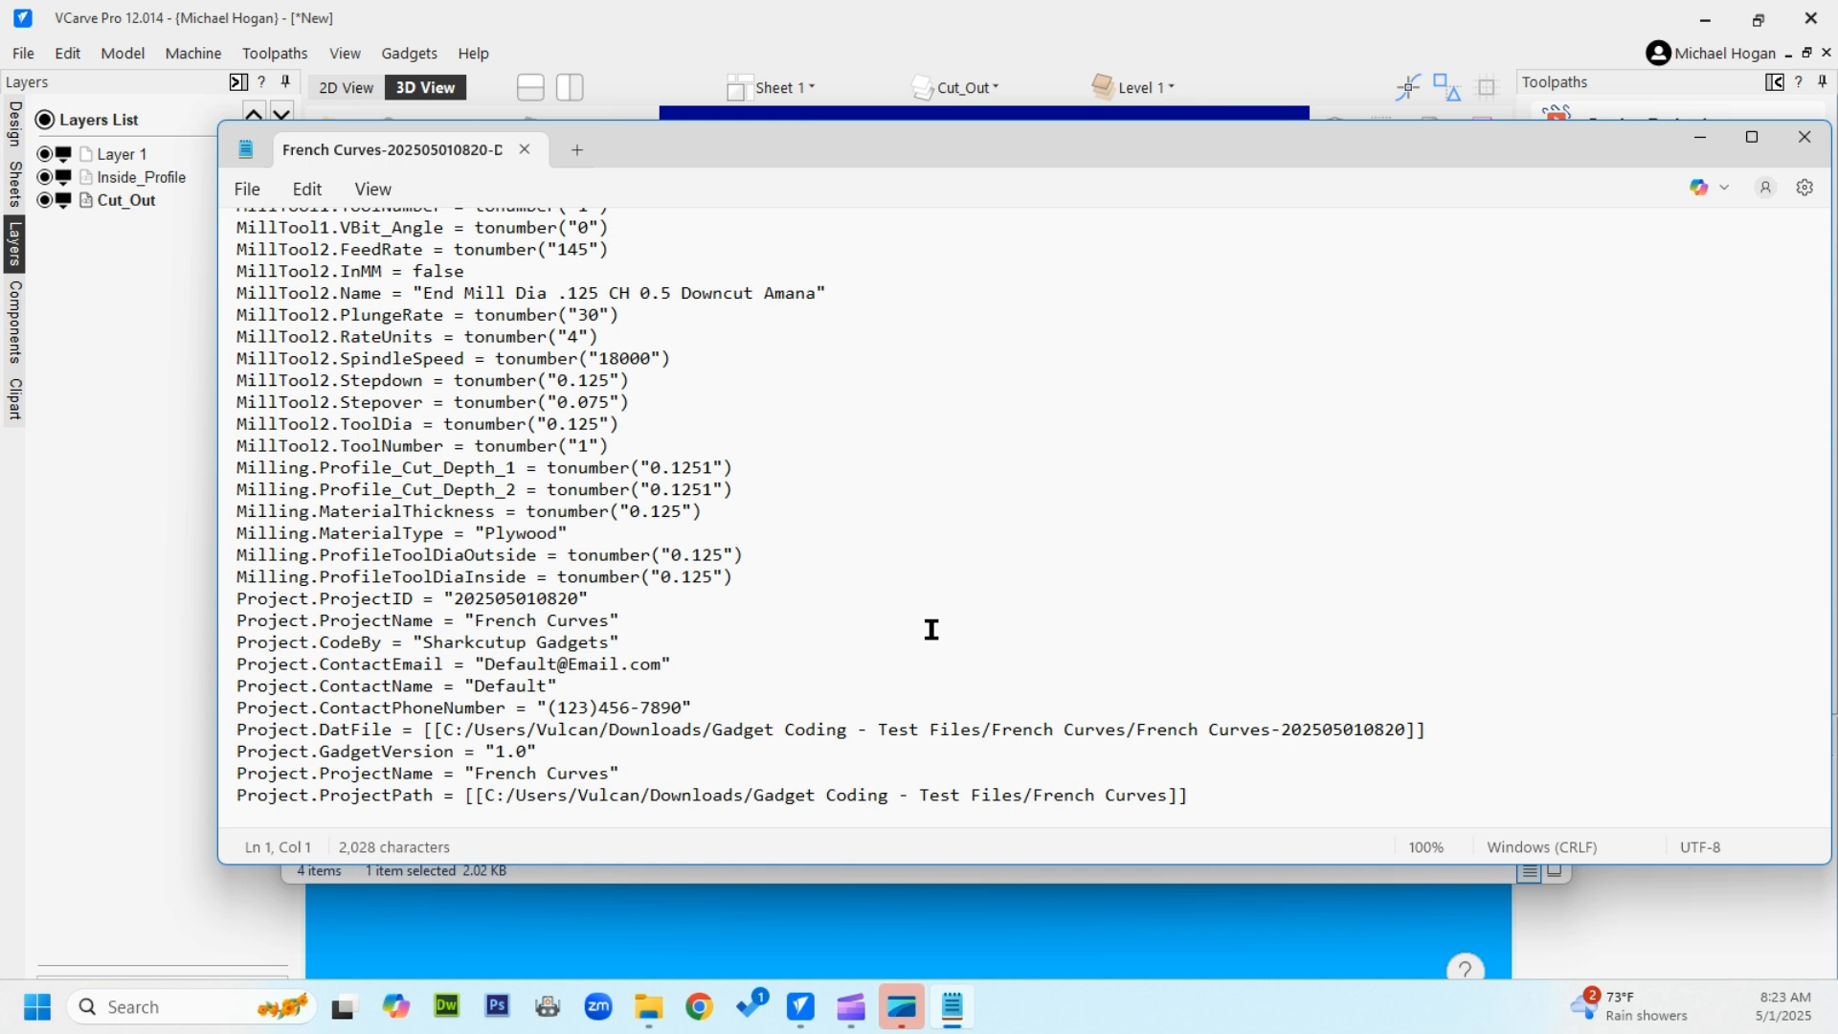
scroll(931, 629, "up", 2)
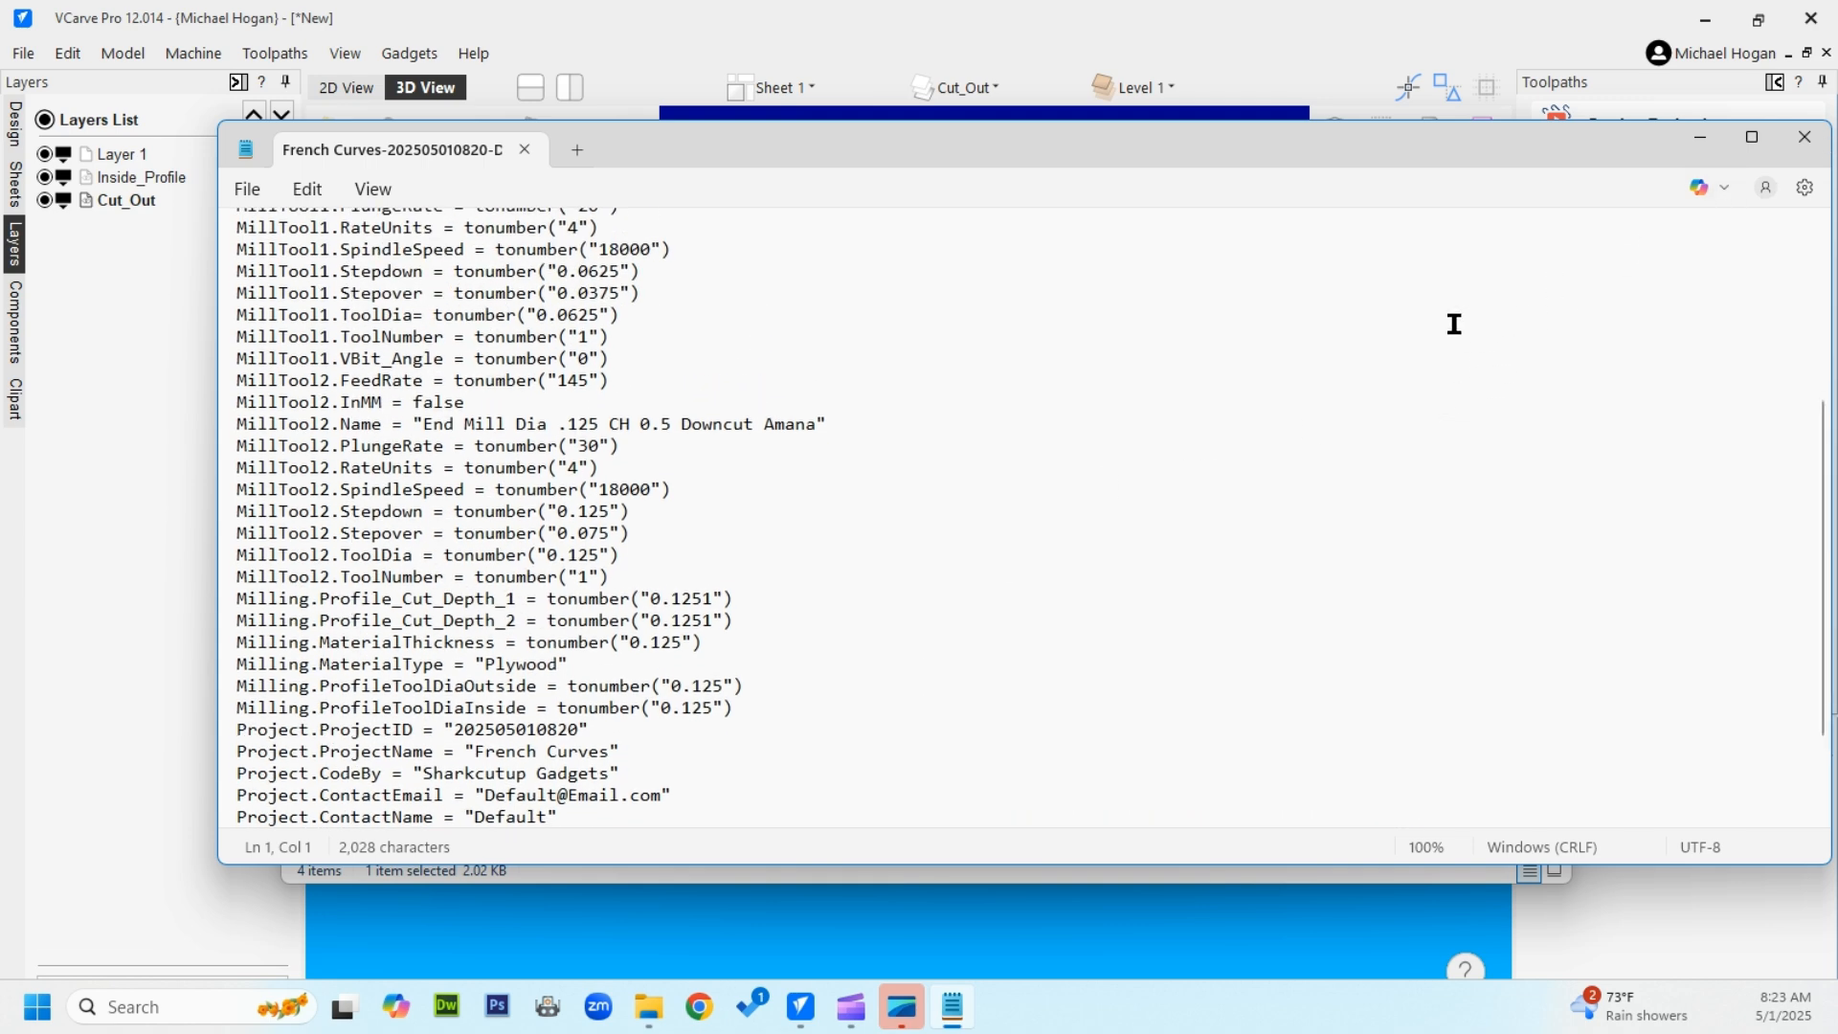
left_click(1804, 139)
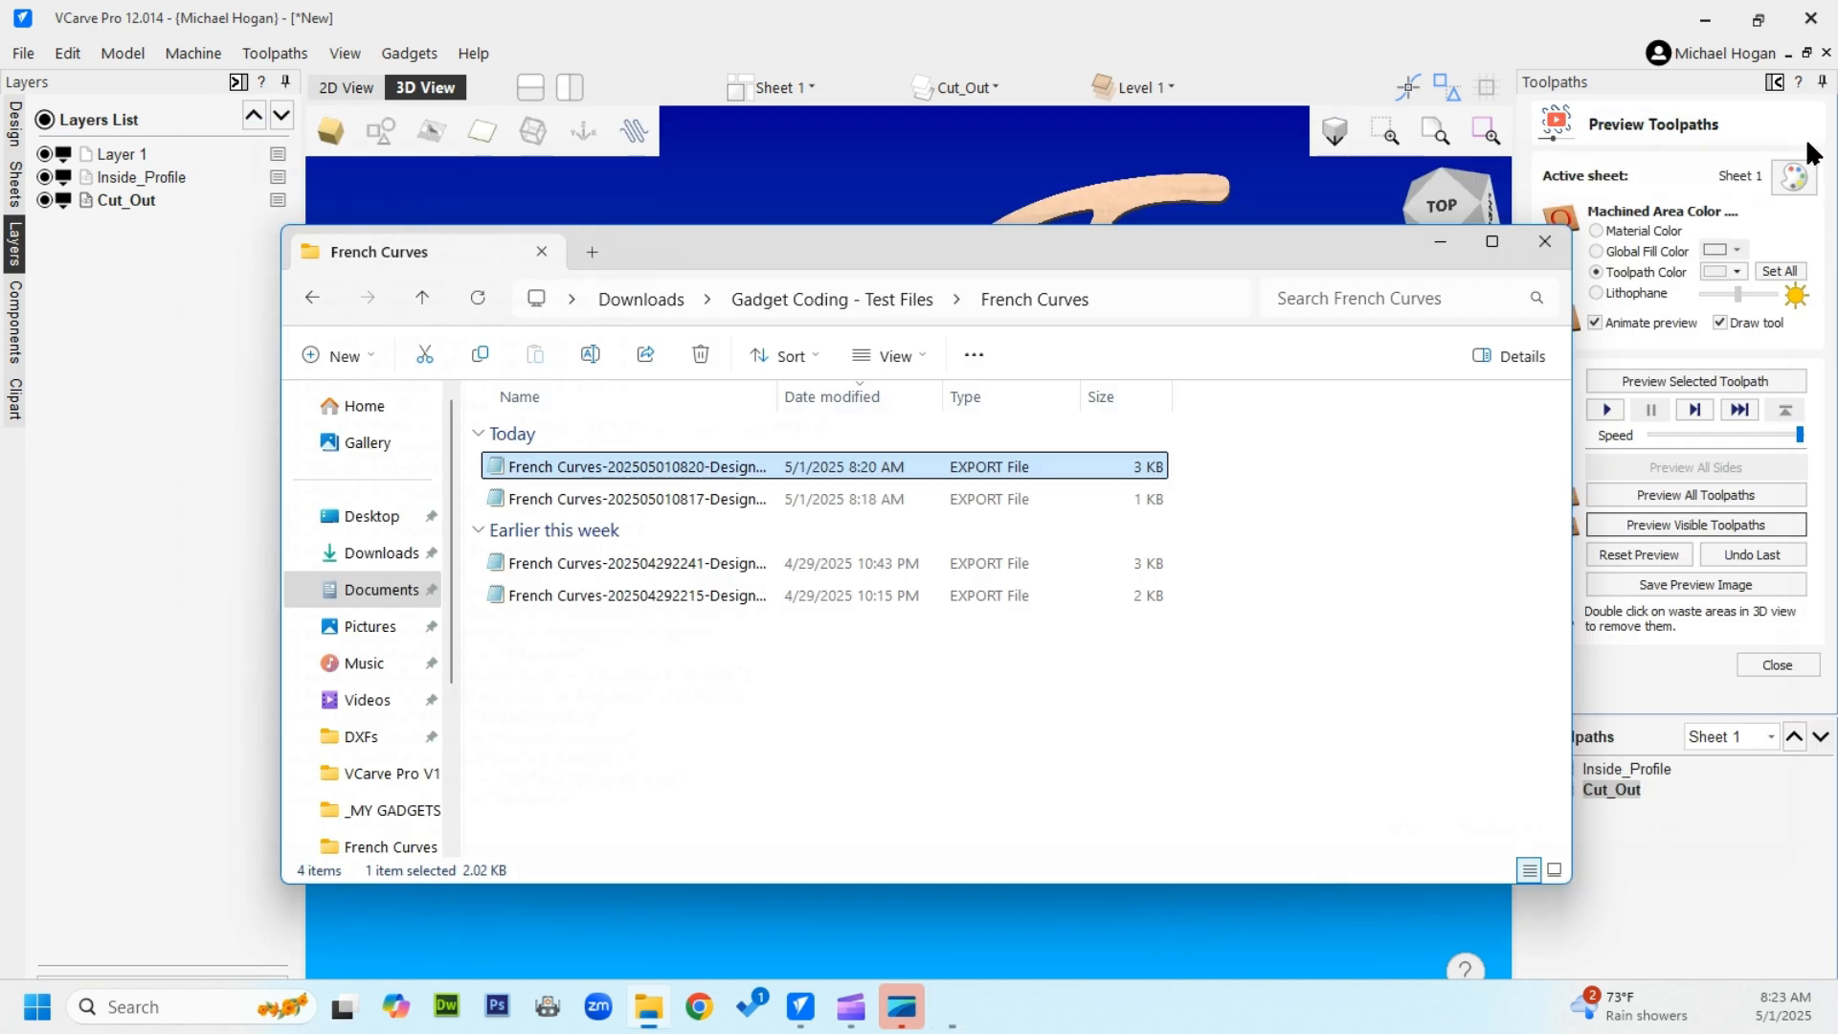
left_click(1544, 246)
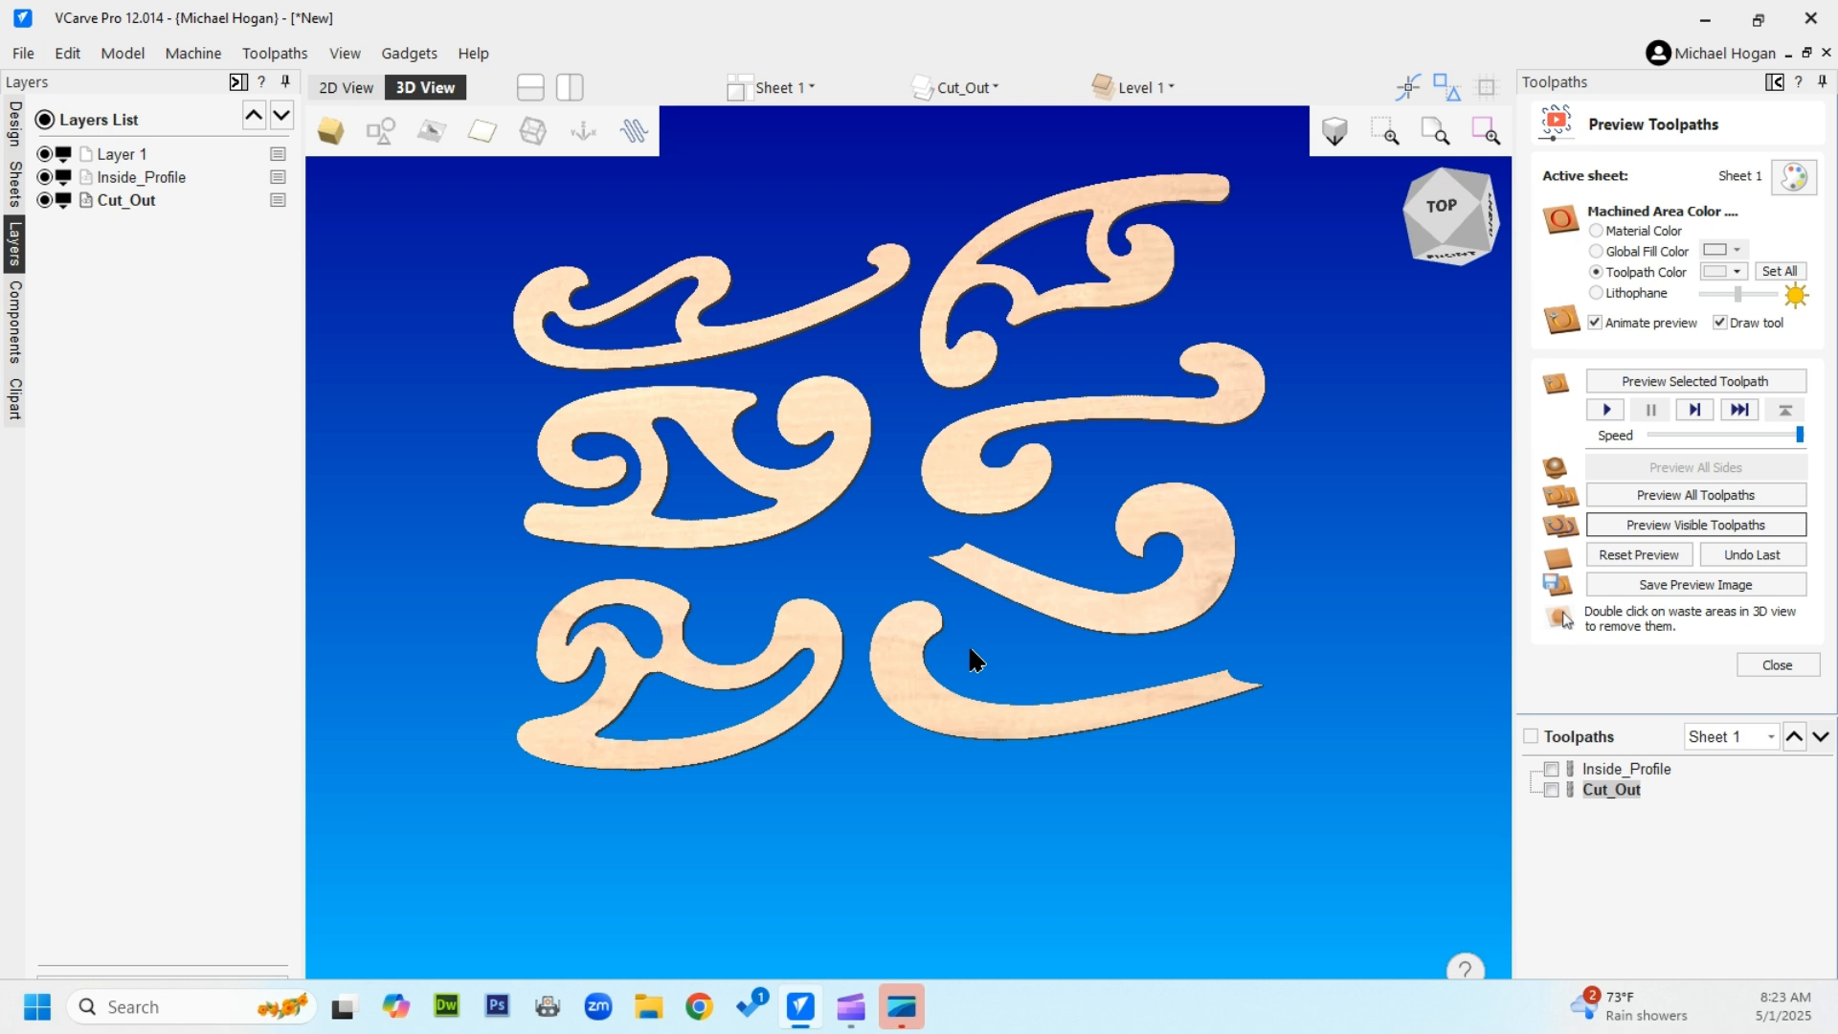